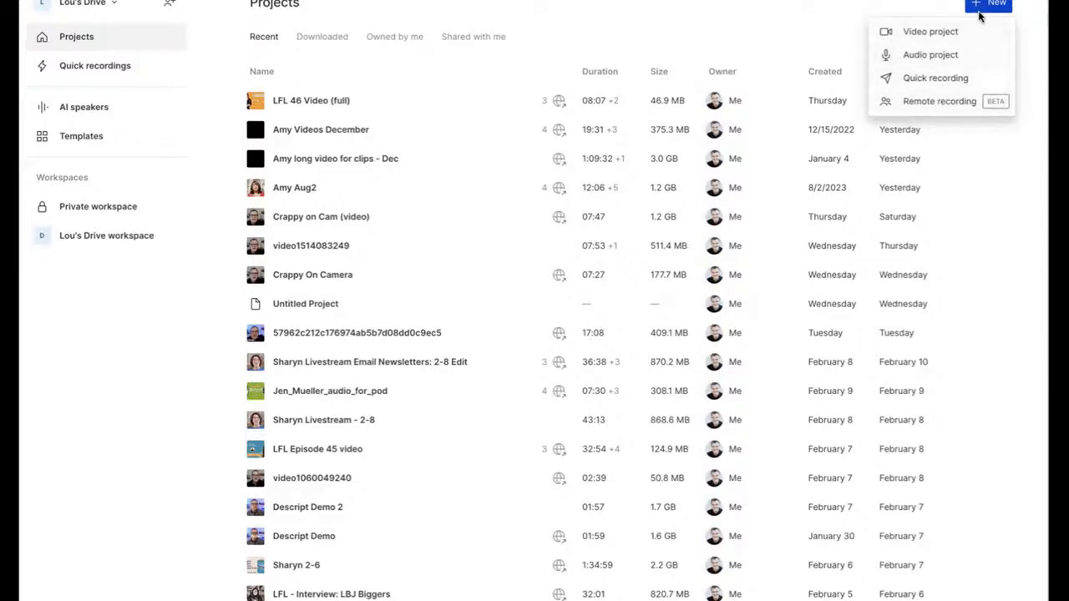
- Create a new video project and record a camera take with the Cam Link 4K and Shure MV7 into the script
{"action": "left_click", "coordinate": [935, 32]}
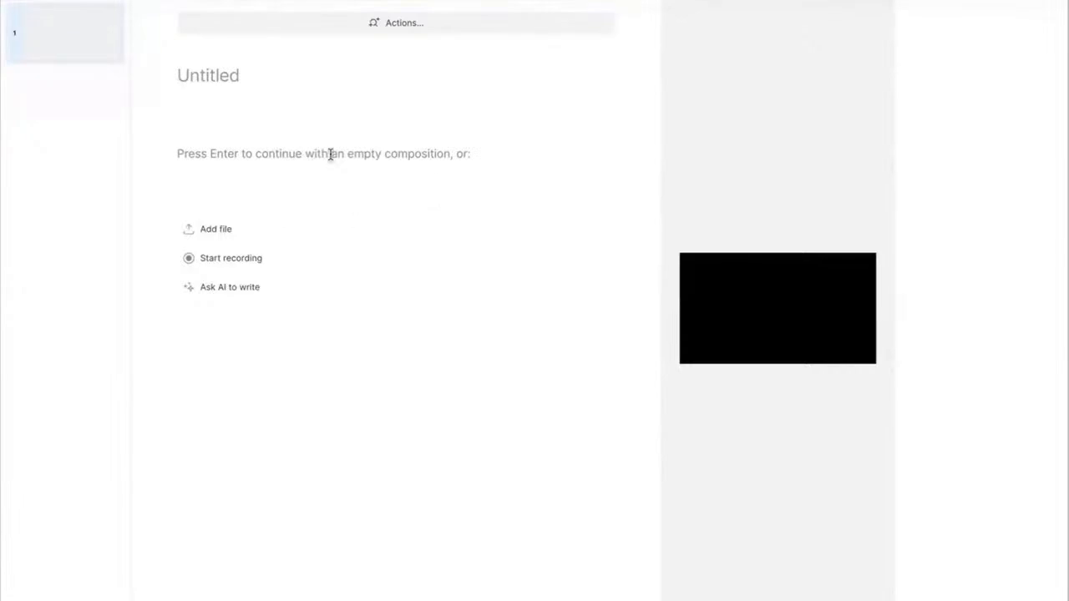
{"action": "left_click", "coordinate": [231, 258]}
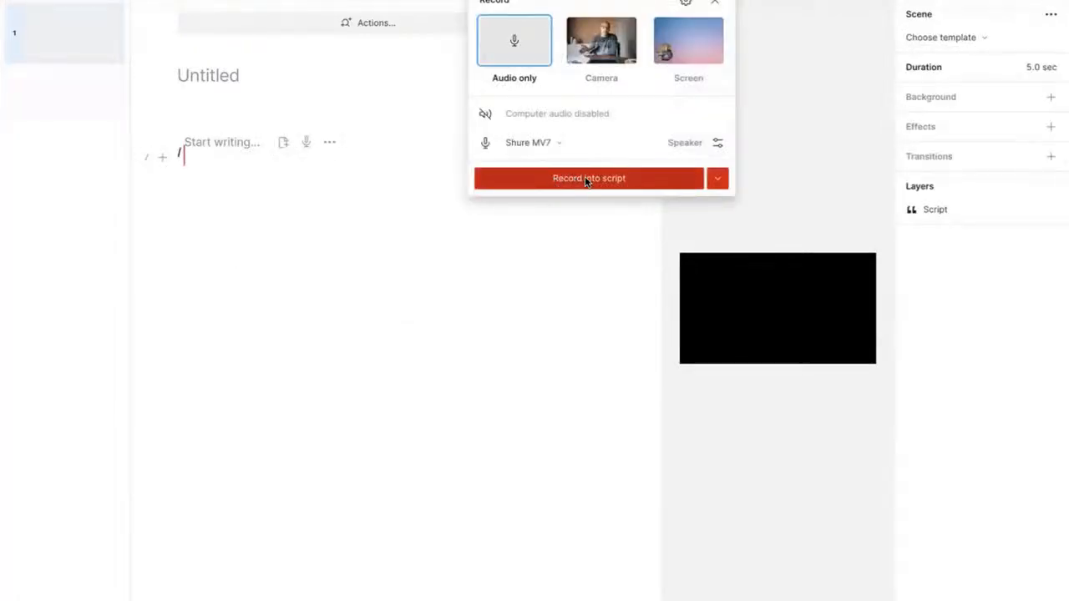
{"action": "left_click", "coordinate": [602, 40]}
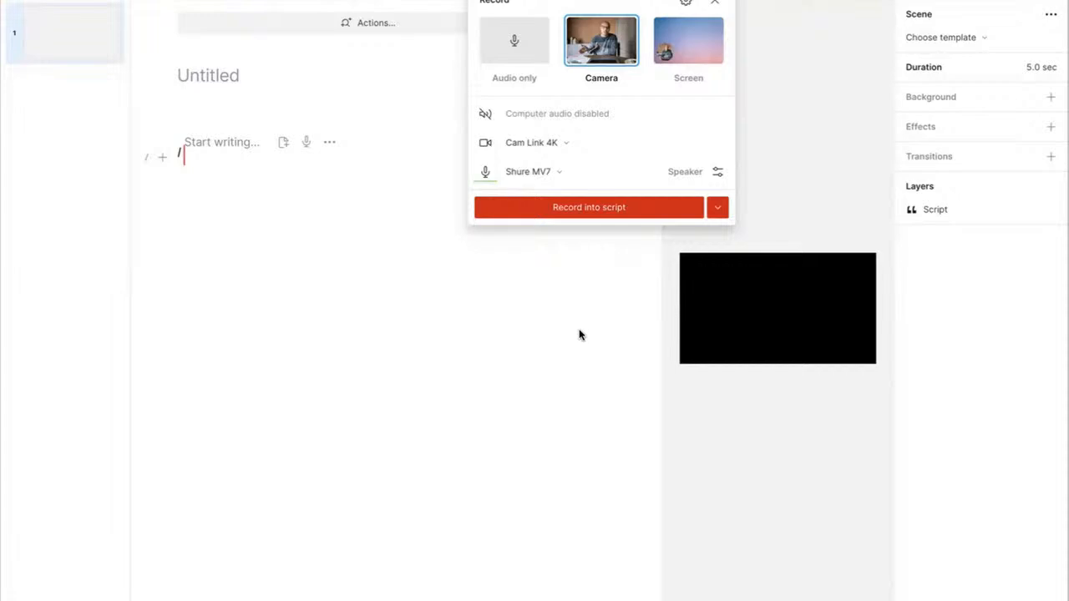
{"action": "left_click", "coordinate": [584, 207]}
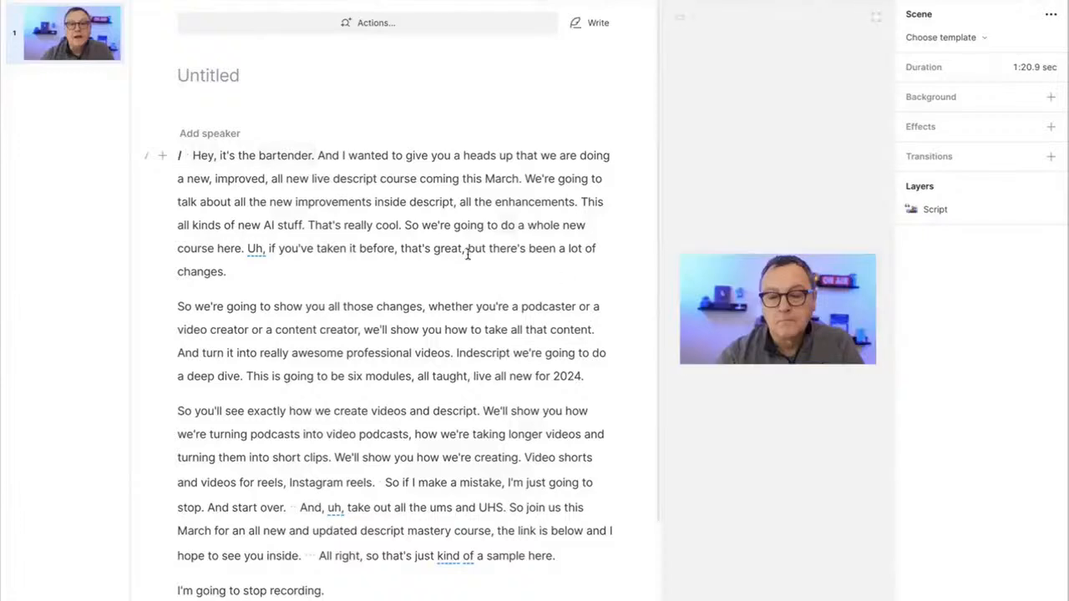
- Correct the mistranscribed words "the bartender" in the first sentence to the speaker's full name
{"action": "scroll", "coordinate": [340, 221], "scroll_direction": "down", "scroll_amount": 3}
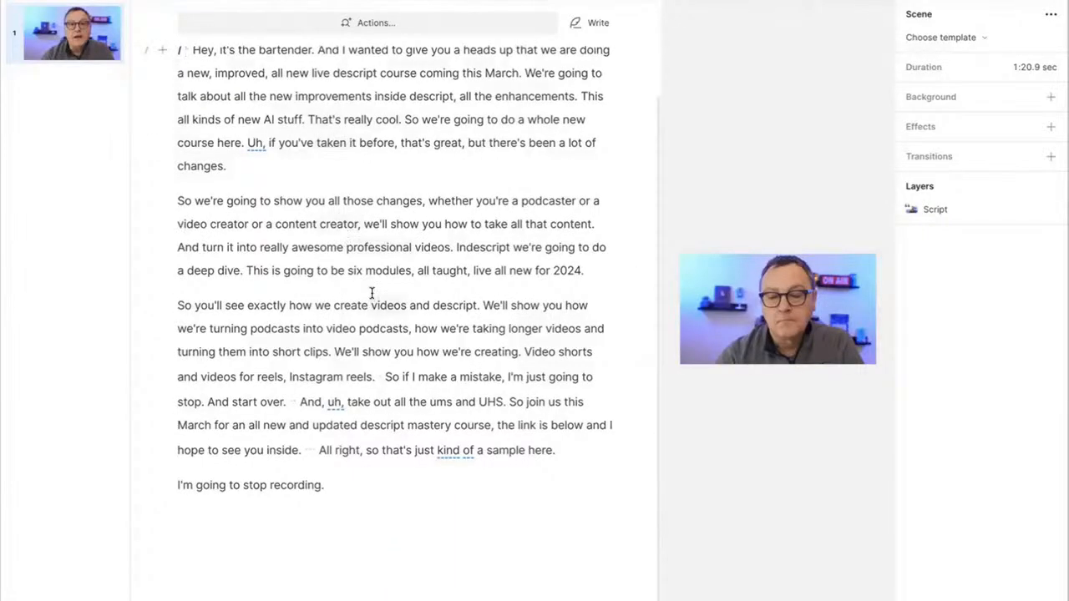
{"action": "scroll", "coordinate": [372, 292], "scroll_direction": "up", "scroll_amount": 3}
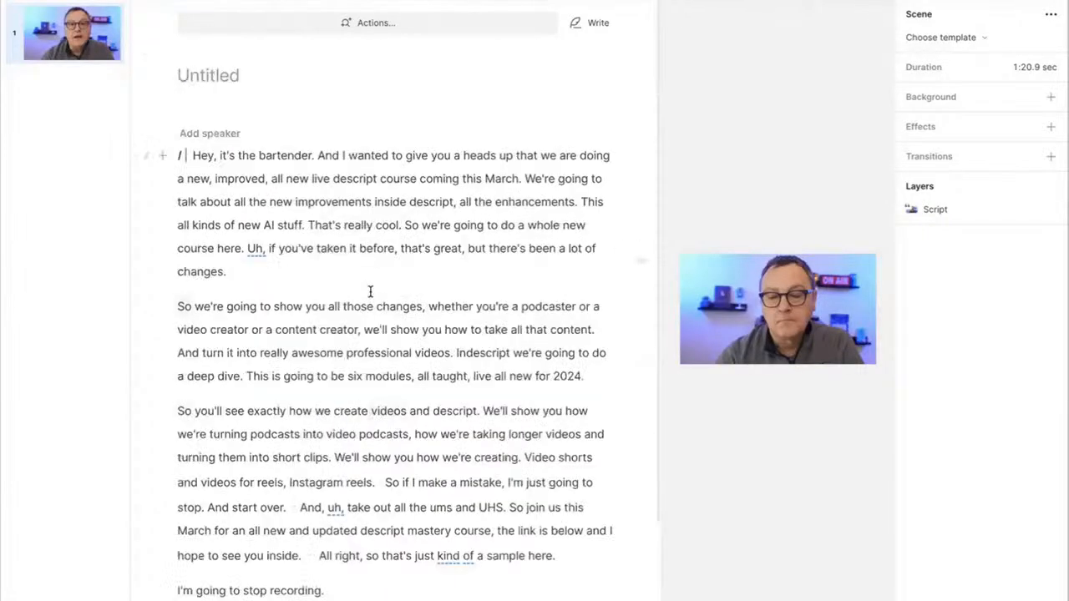
{"action": "left_click_drag", "start_coordinate": [257, 154], "coordinate": [310, 152]}
{"action": "left_click", "coordinate": [311, 154]}
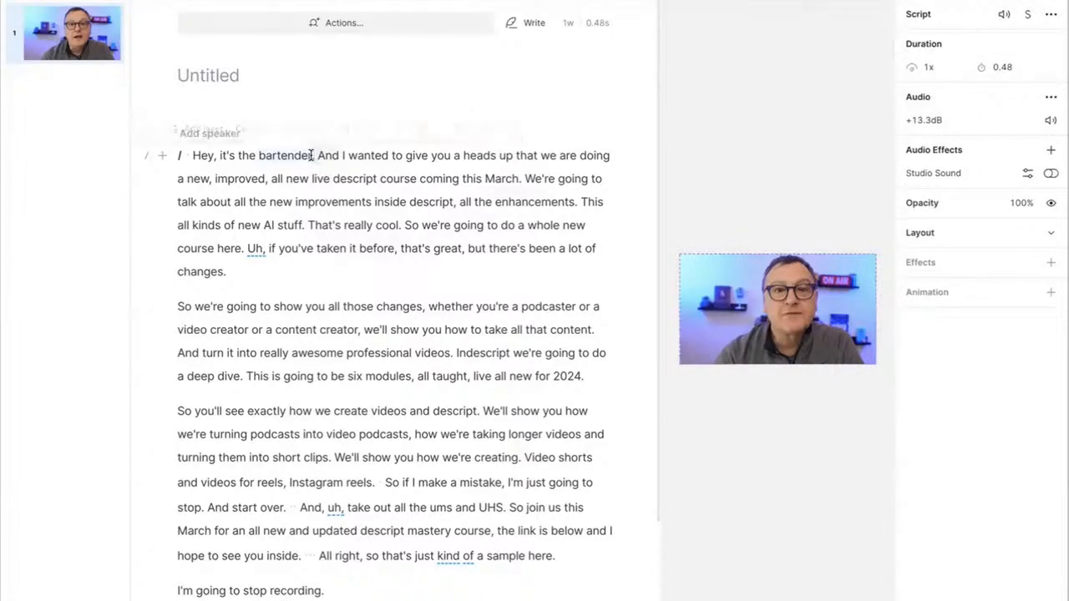
{"action": "left_click", "coordinate": [240, 156]}
{"action": "left_click_drag", "start_coordinate": [249, 157], "coordinate": [312, 155]}
{"action": "left_click", "coordinate": [269, 160]}
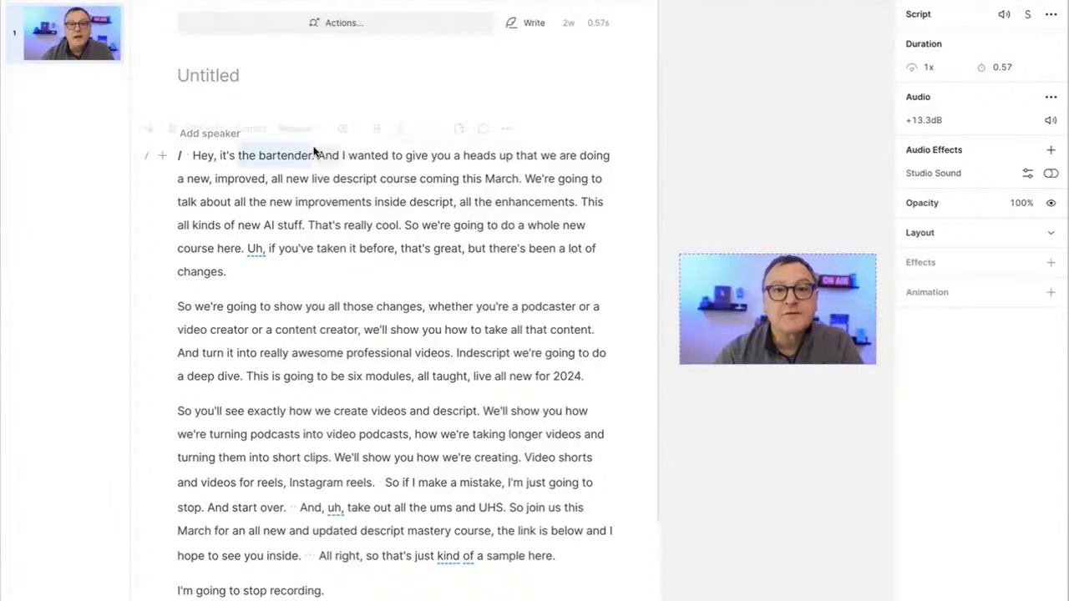
{"action": "left_click", "coordinate": [252, 133]}
{"action": "key", "text": "ctrl+a"}
{"action": "type", "text": "Lou Bortone"}
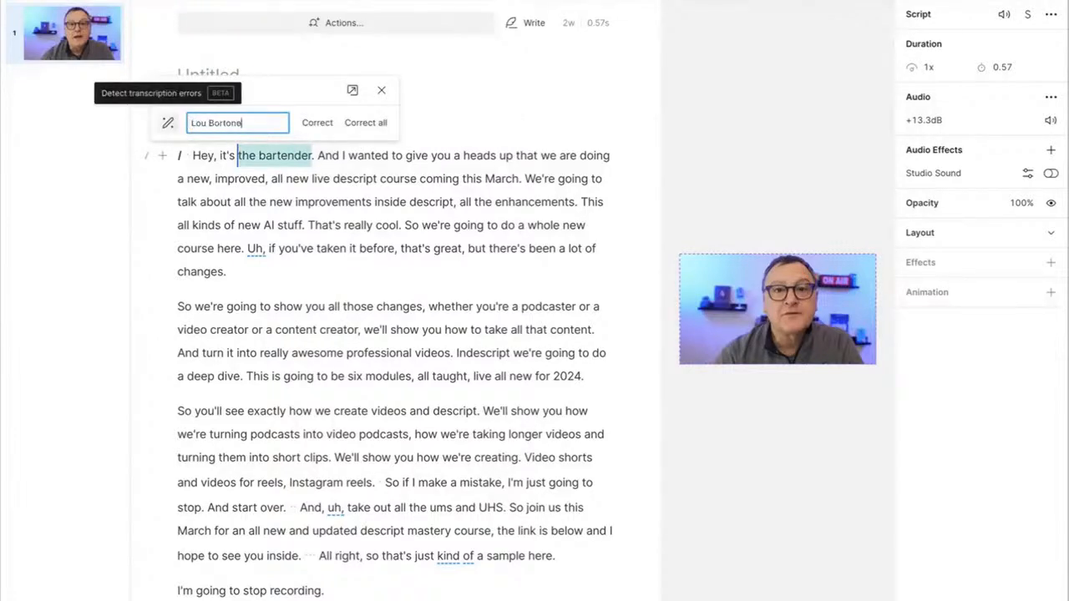
{"action": "left_click", "coordinate": [316, 124]}
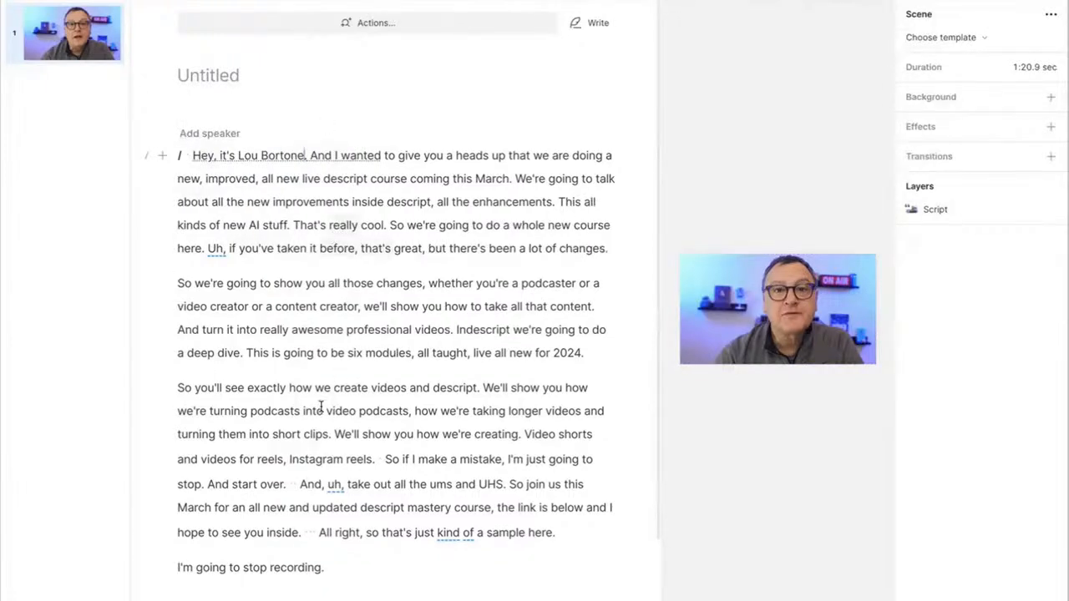
- Find all filler words in the script and delete every one of them
{"action": "left_click", "coordinate": [266, 21]}
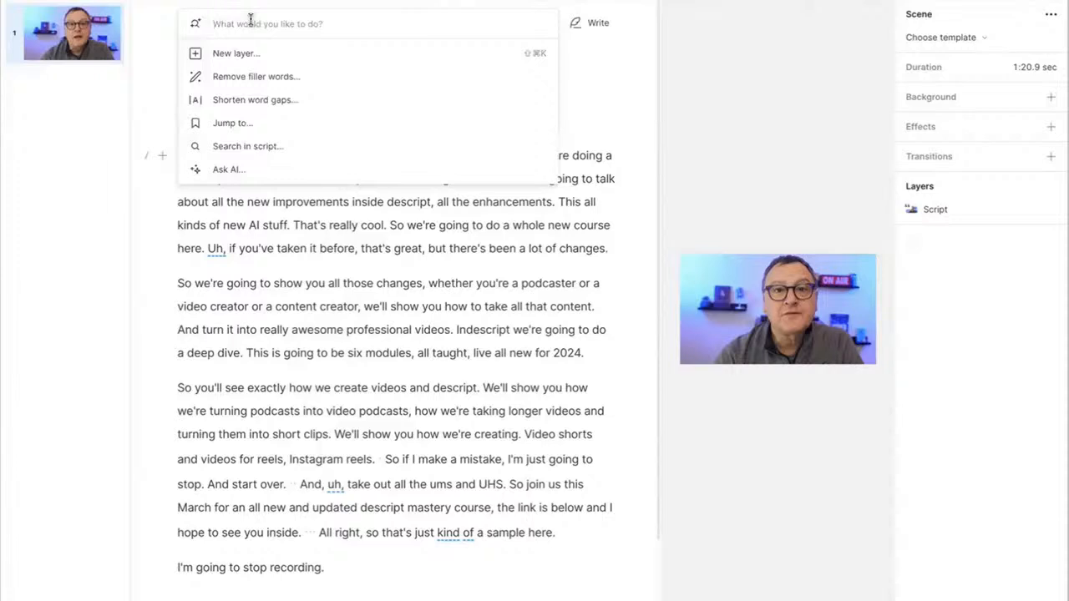
{"action": "left_click", "coordinate": [255, 76]}
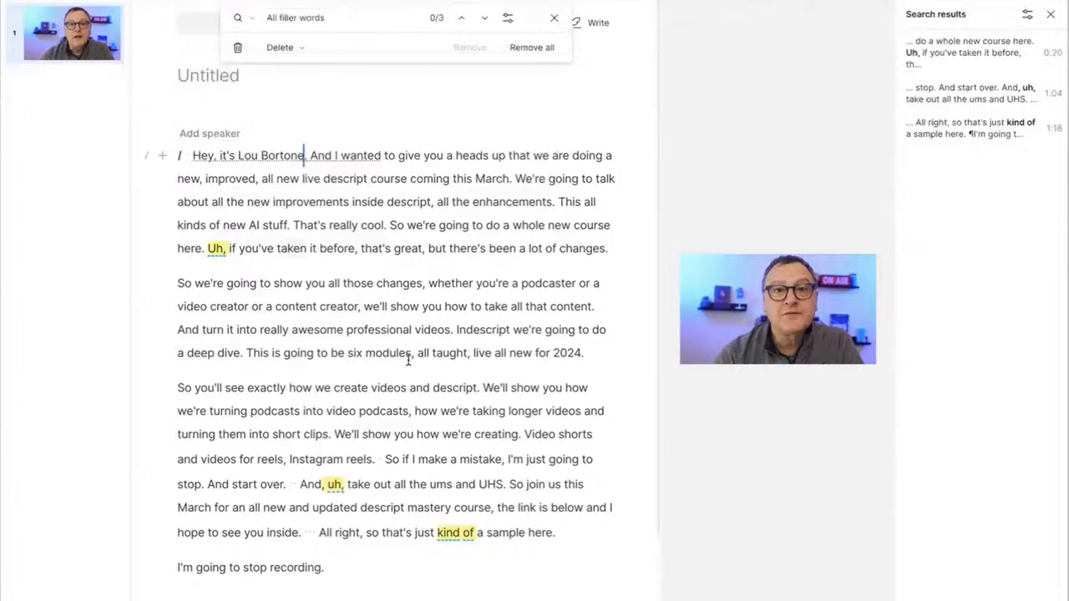
{"action": "left_click", "coordinate": [531, 47]}
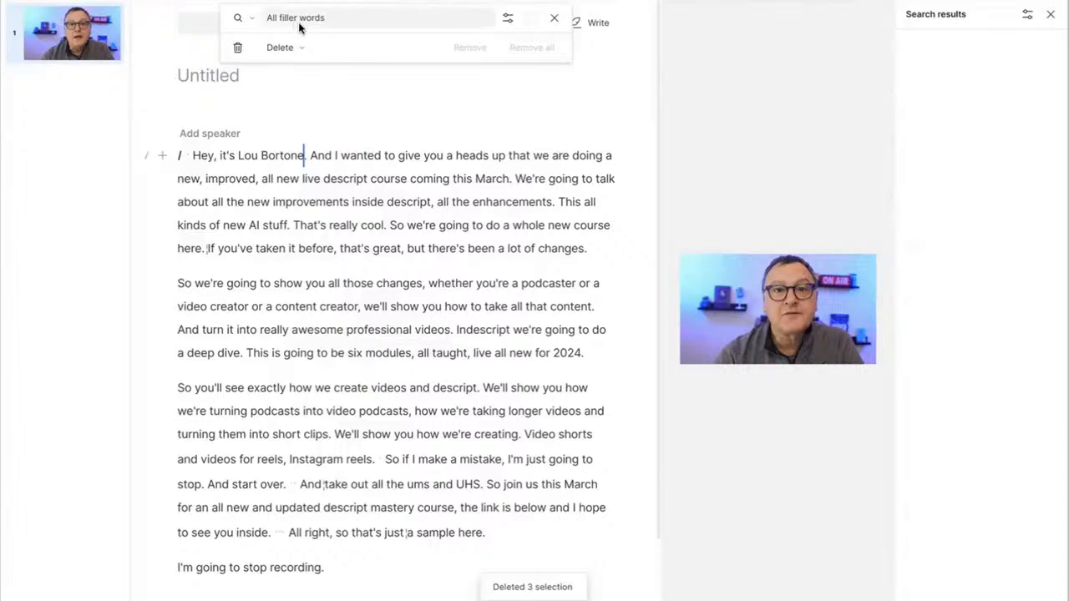
{"action": "key", "text": "Escape"}
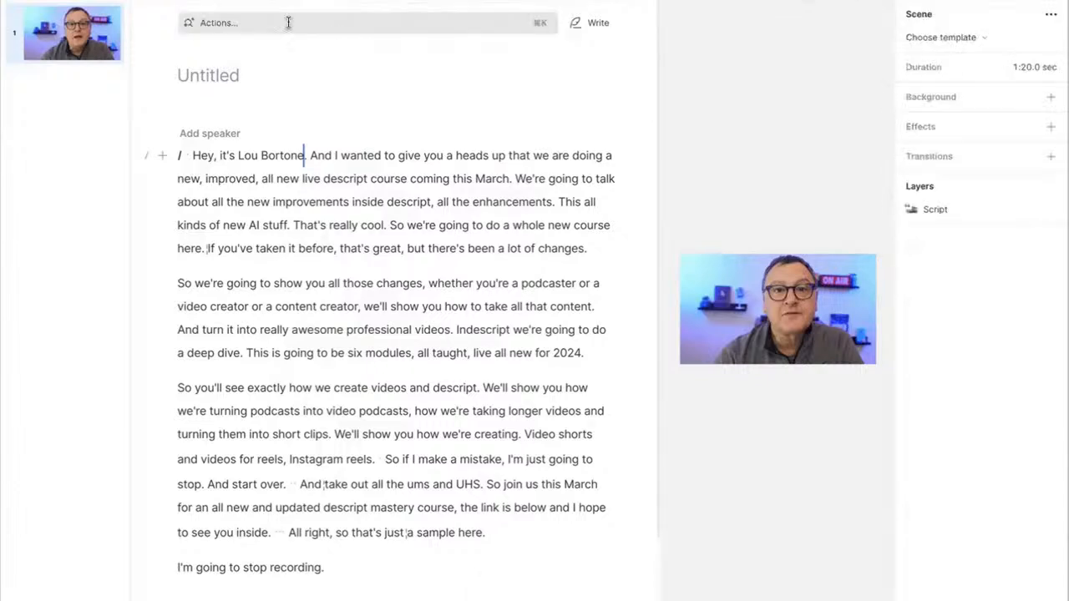
- Shorten all word gaps of 1 second or more to 0.5 seconds
{"action": "left_click", "coordinate": [289, 24]}
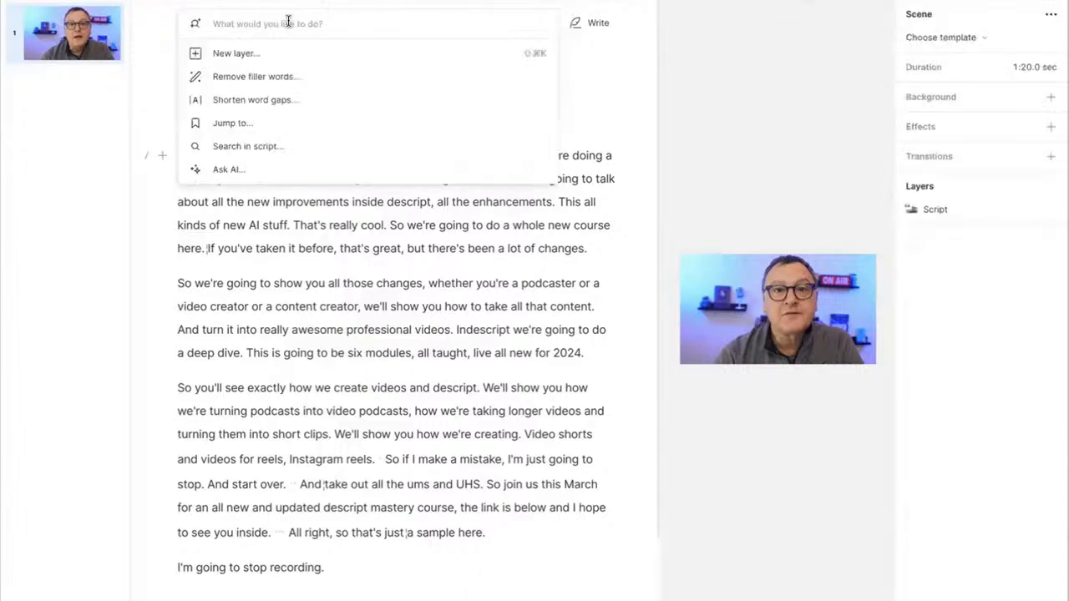
{"action": "left_click", "coordinate": [277, 98]}
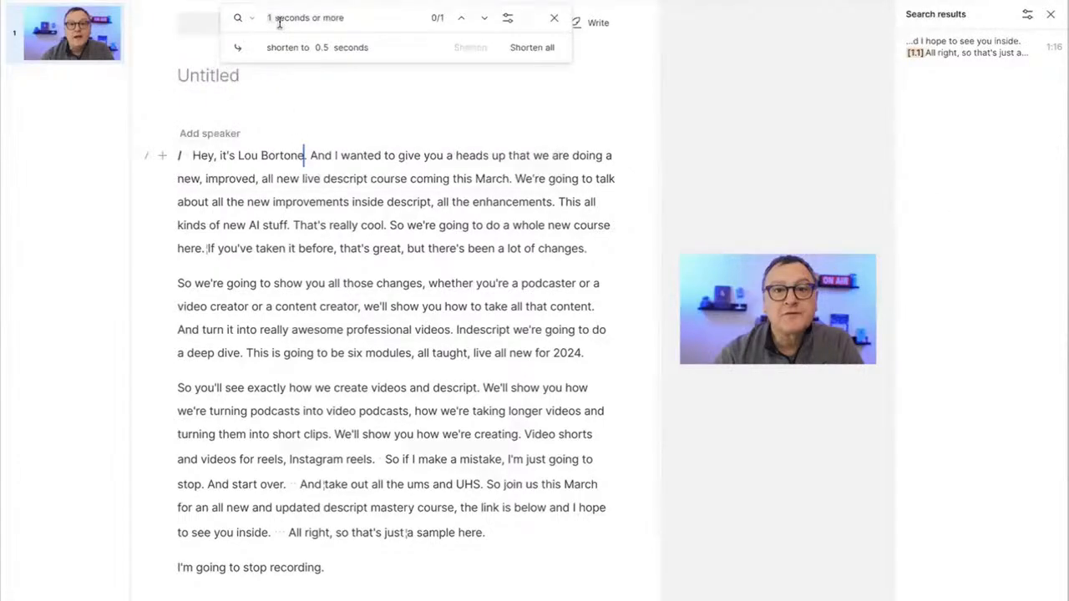
{"action": "left_click", "coordinate": [528, 49]}
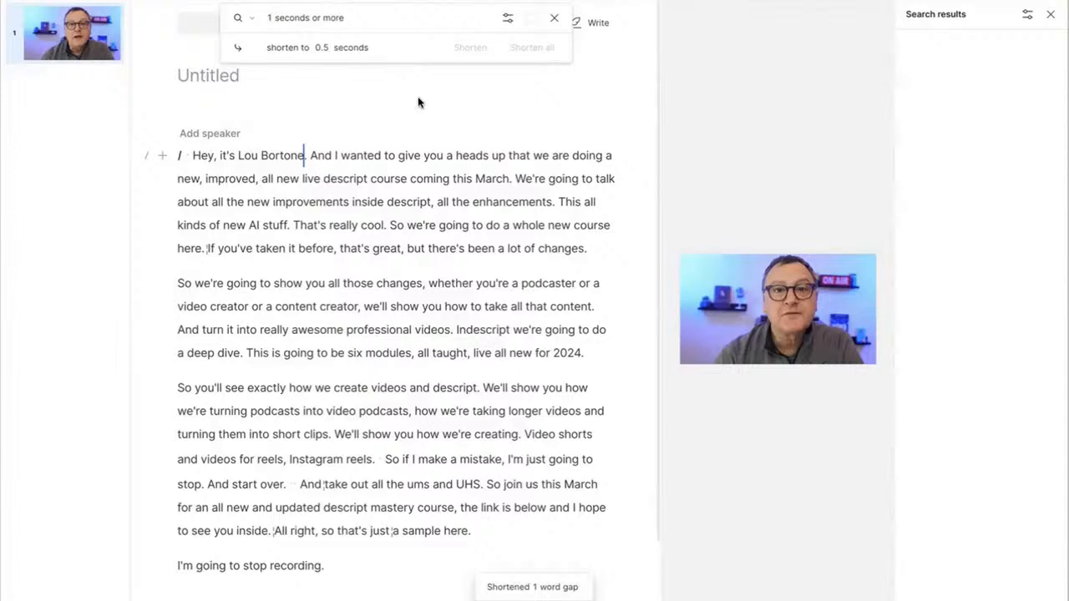
- Turn on Studio Sound for the recorded clip and play the opening lines to check the audio
{"action": "left_click", "coordinate": [750, 315]}
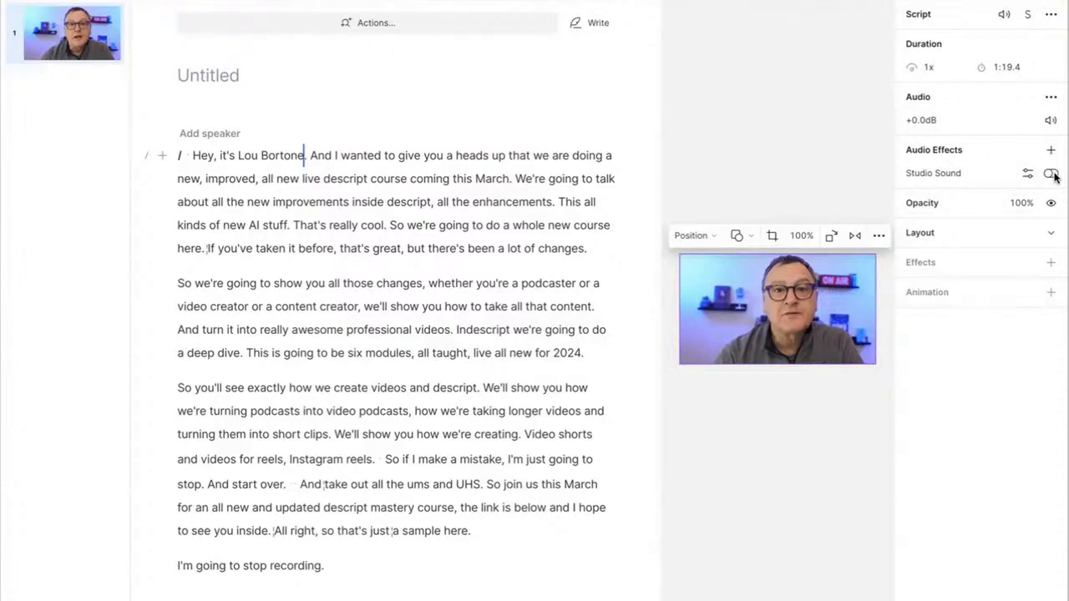
{"action": "left_click", "coordinate": [195, 155]}
{"action": "key", "text": "space"}
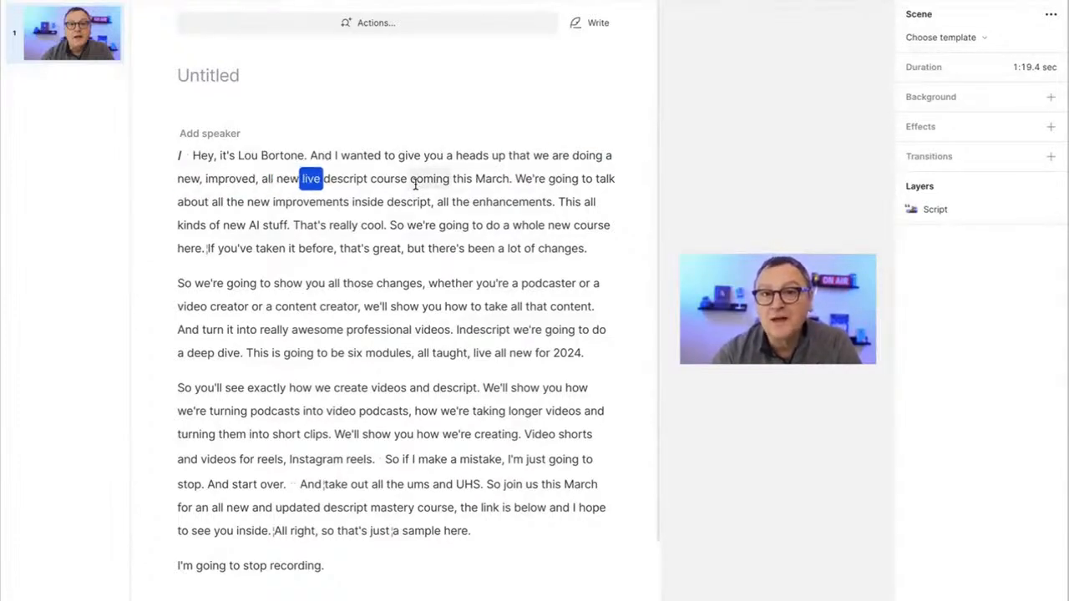
{"action": "key", "text": "space"}
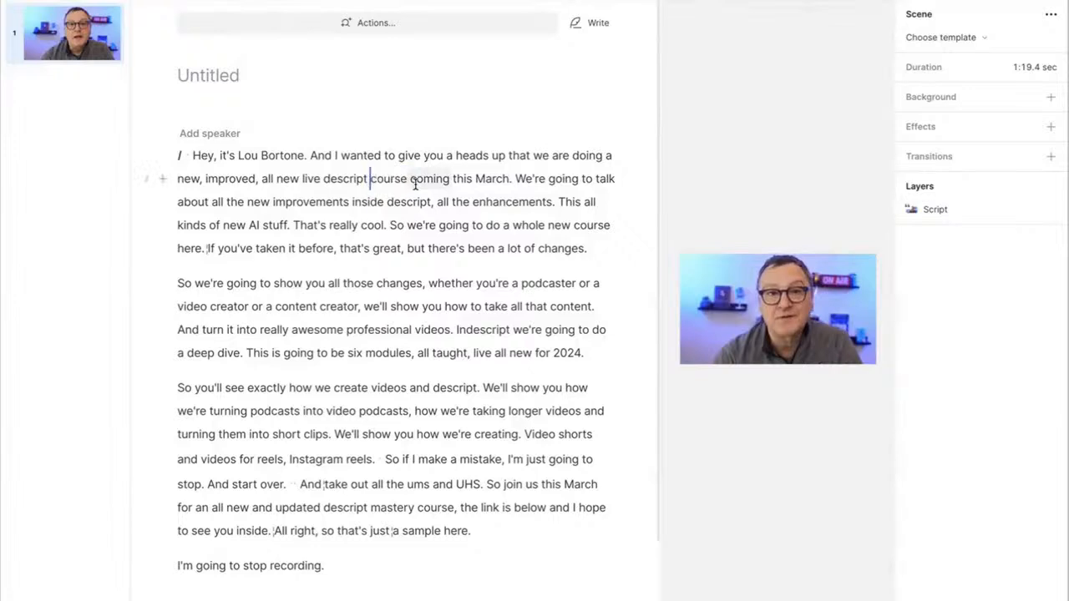
{"action": "left_click", "coordinate": [742, 306]}
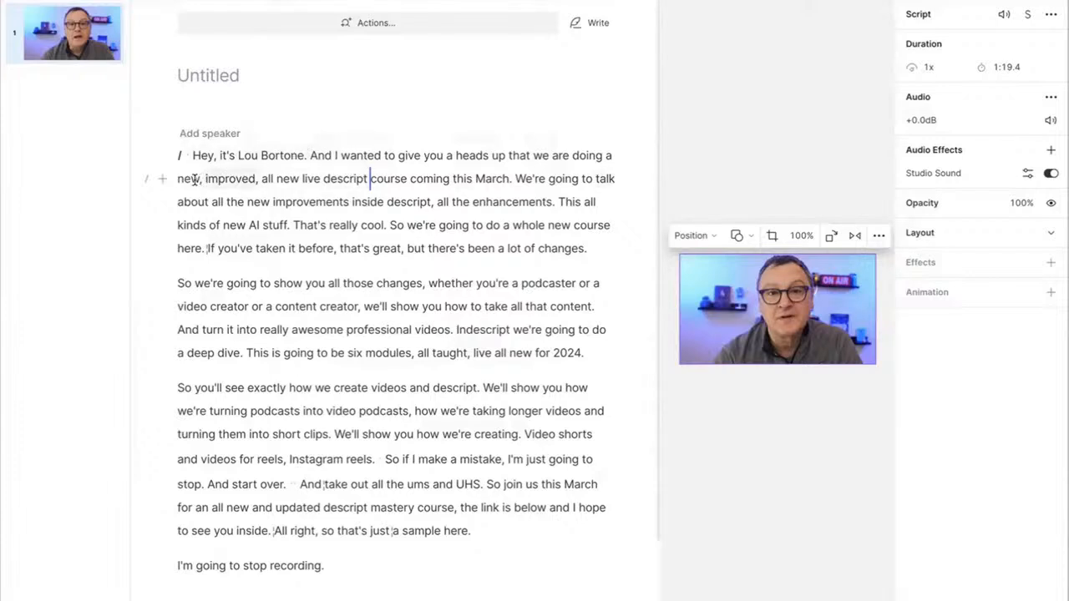
- Delete "new" before "live descript course" and the passage from "So if I make a mistake" through "the ums and UHS" from the script
{"action": "double_click", "coordinate": [284, 178]}
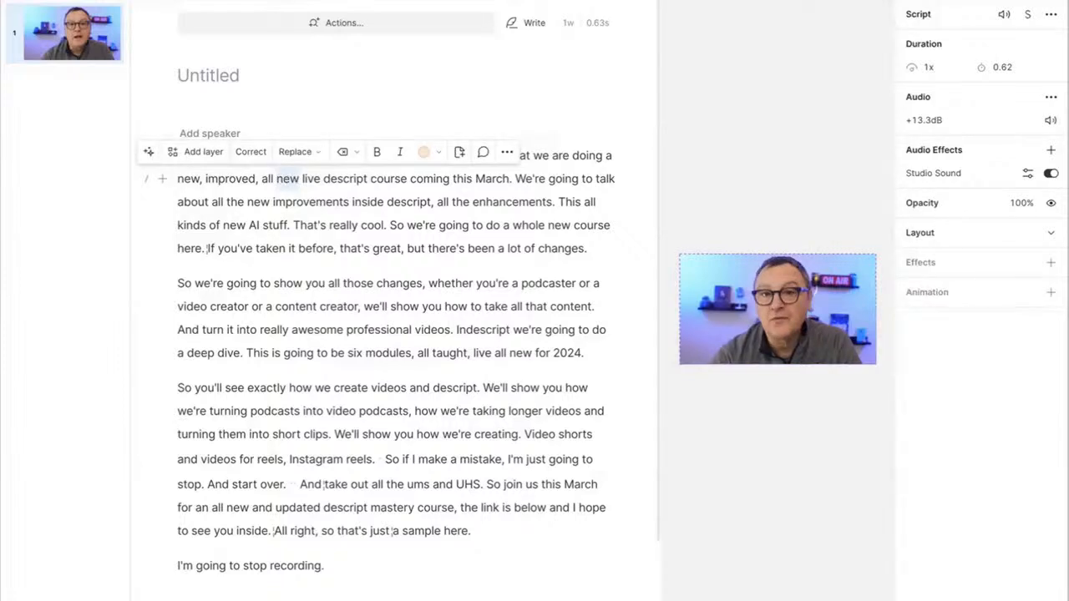
{"action": "key", "text": "BackSpace"}
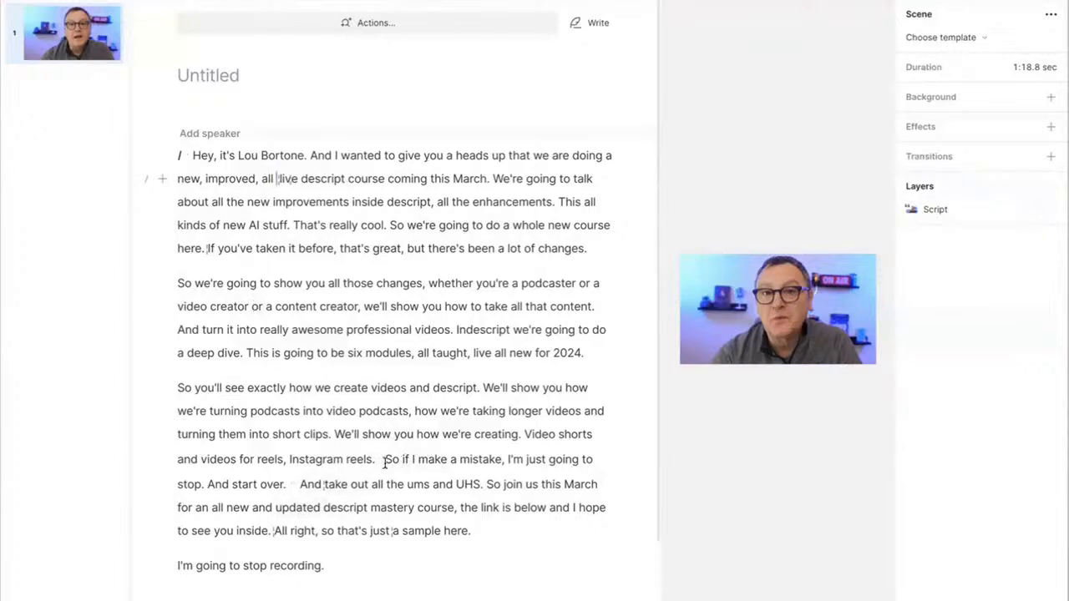
{"action": "left_click_drag", "start_coordinate": [375, 457], "coordinate": [481, 488]}
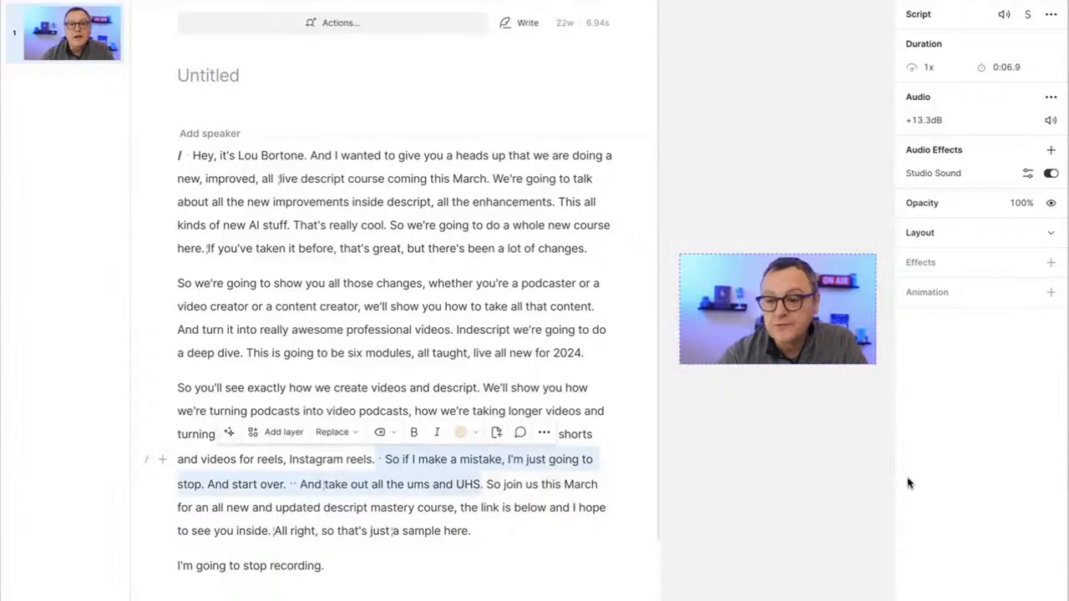
{"action": "key", "text": "BackSpace"}
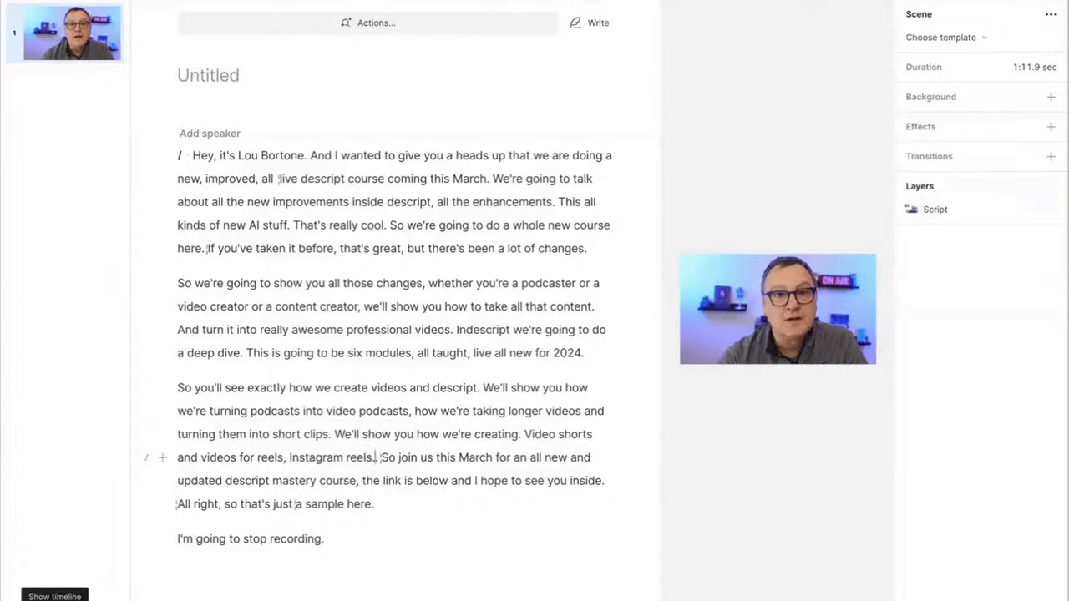
- Show the timeline, adjust its height, and place the playhead before "video podcasts" in the third paragraph
{"action": "left_click", "coordinate": [54, 595]}
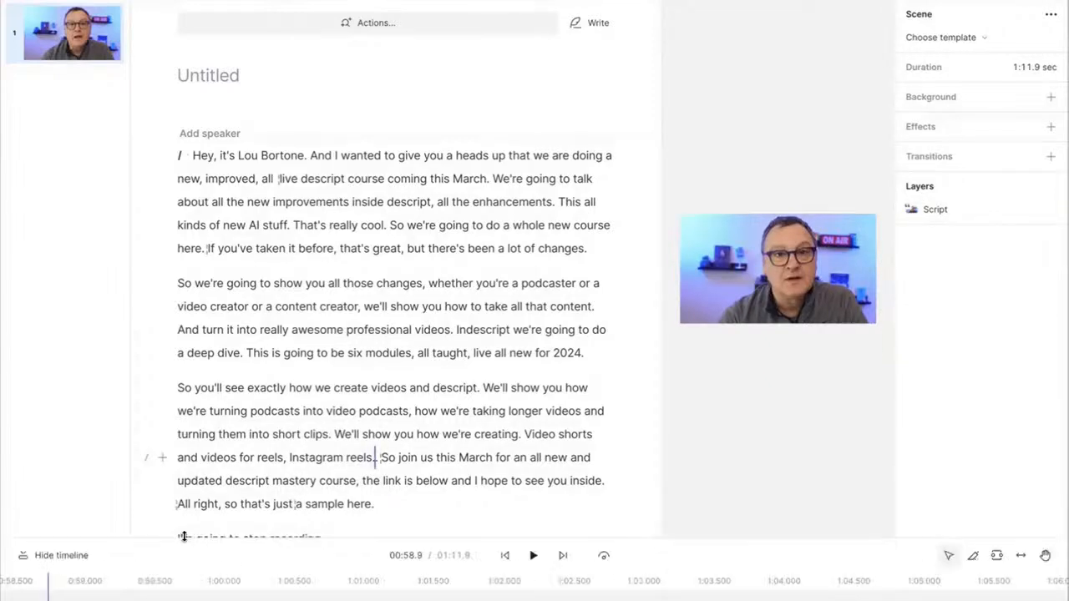
{"action": "left_click_drag", "start_coordinate": [164, 522], "coordinate": [182, 431]}
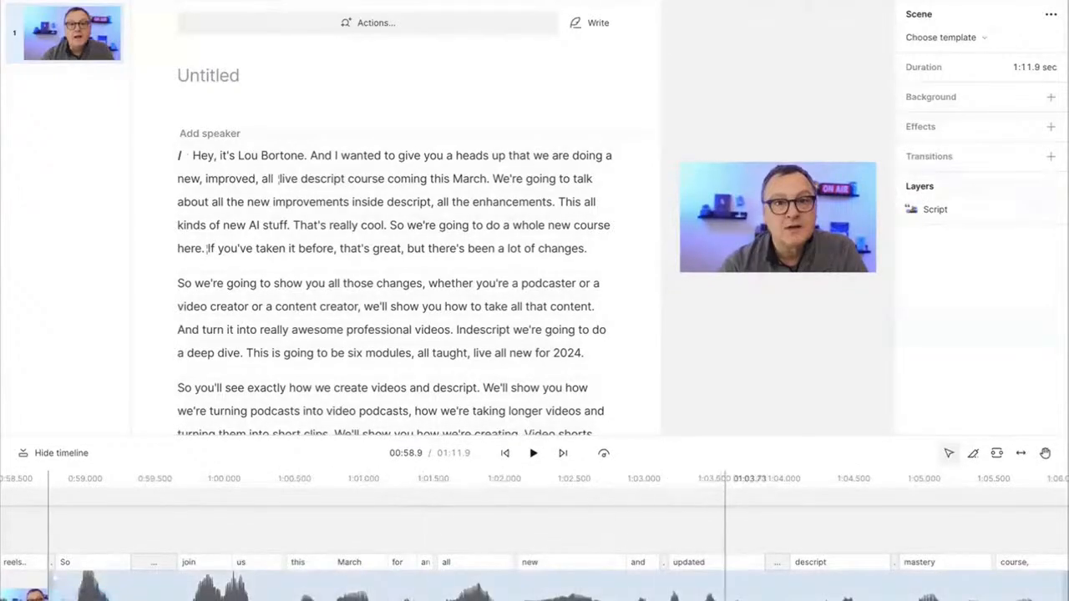
{"action": "left_click_drag", "start_coordinate": [635, 436], "coordinate": [637, 501]}
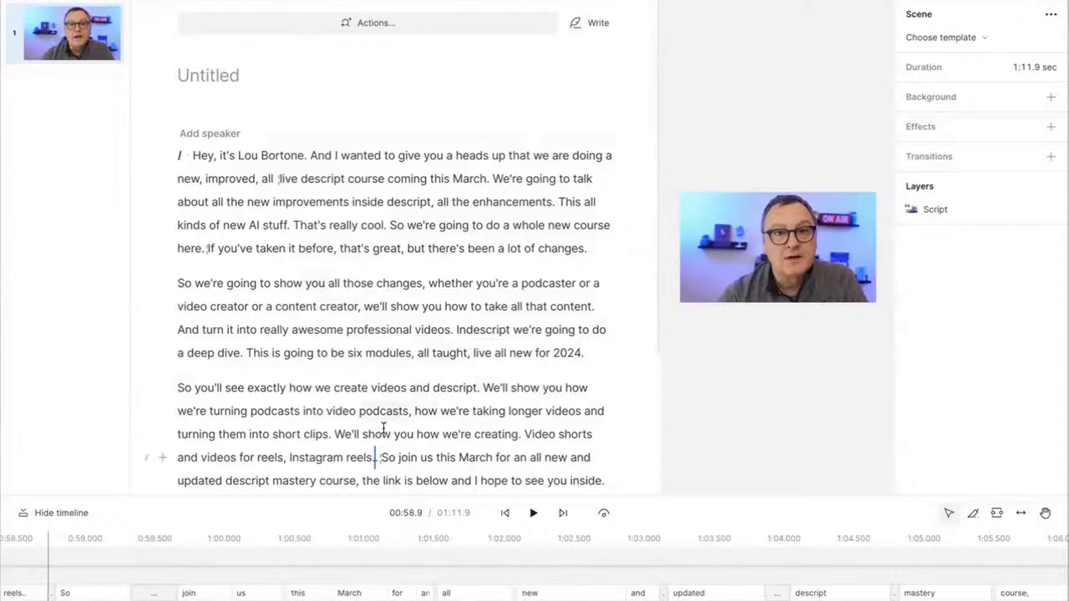
{"action": "scroll", "coordinate": [334, 280], "scroll_direction": "down", "scroll_amount": 3}
{"action": "scroll", "coordinate": [343, 280], "scroll_direction": "up", "scroll_amount": 3}
{"action": "left_click", "coordinate": [326, 411]}
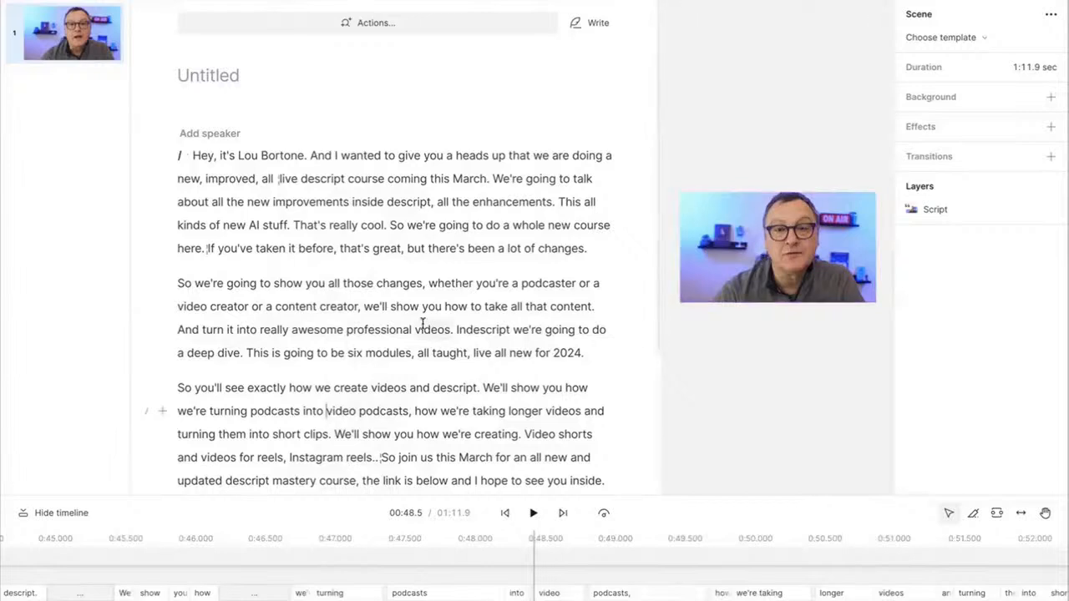
- Delete the closing lines "All right, so that's just a sample here. I'm going to stop recording." from the script
{"action": "scroll", "coordinate": [422, 323], "scroll_direction": "down", "scroll_amount": 3}
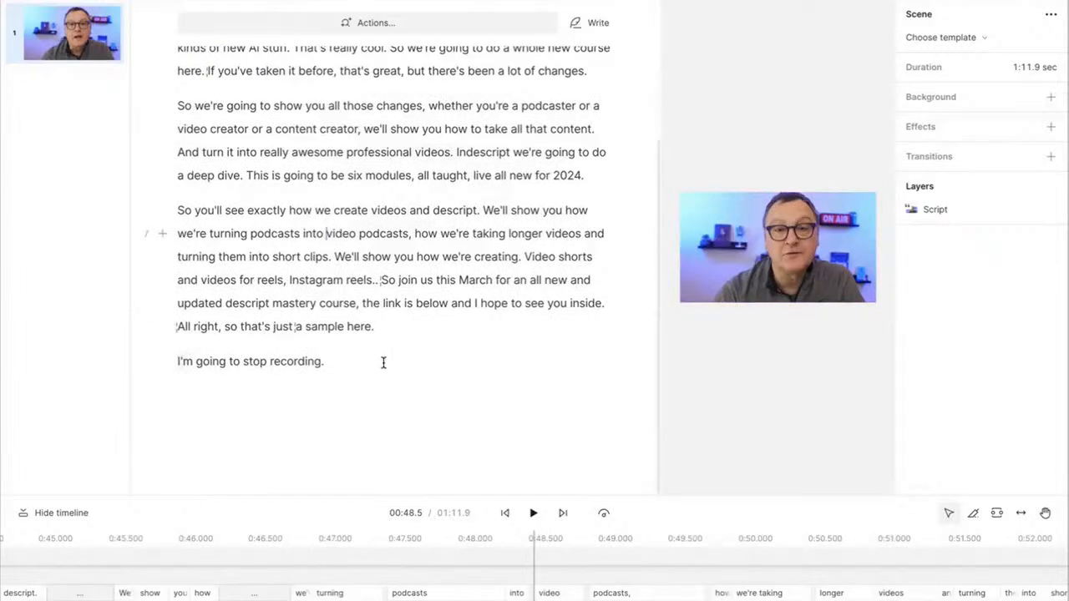
{"action": "left_click_drag", "start_coordinate": [354, 371], "coordinate": [165, 337]}
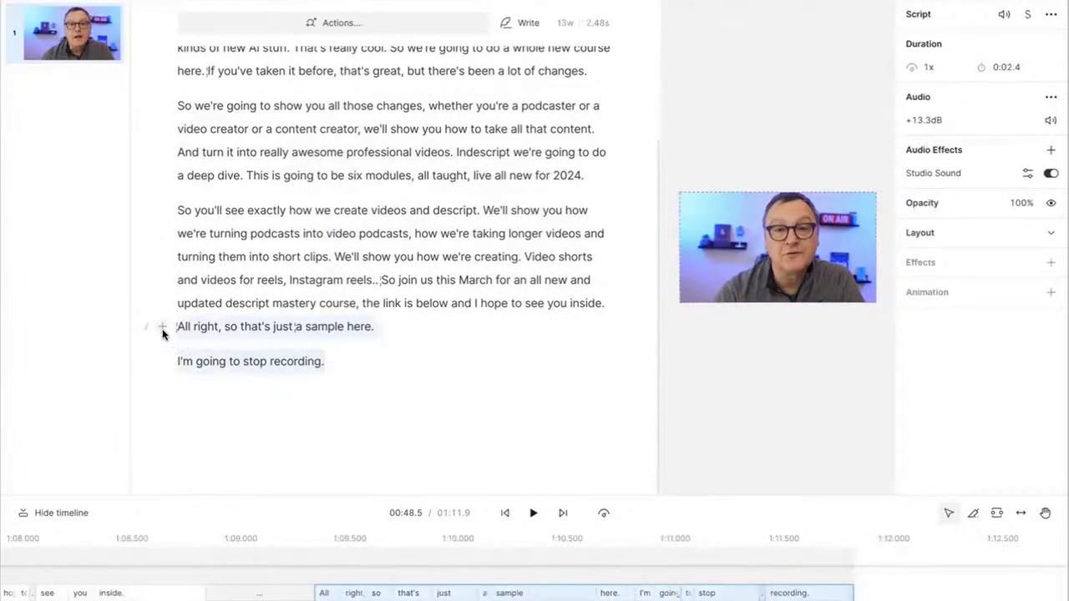
{"action": "key", "text": "BackSpace"}
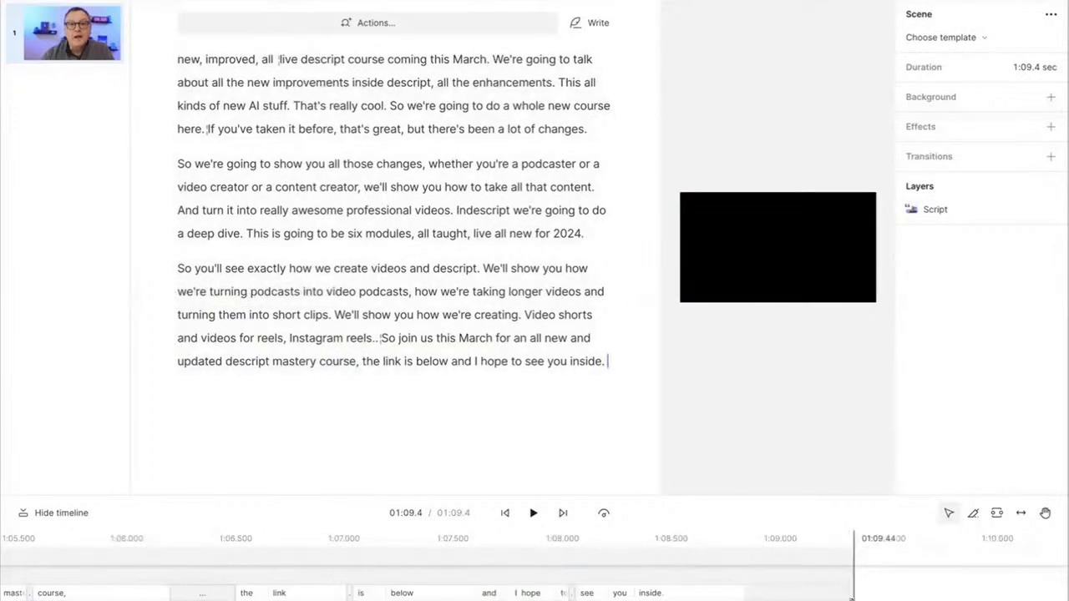
- Trim the clip's end to about 1:09.1 on the timeline and shorten the word gap before "the link"
{"action": "left_click_drag", "start_coordinate": [851, 598], "coordinate": [785, 598]}
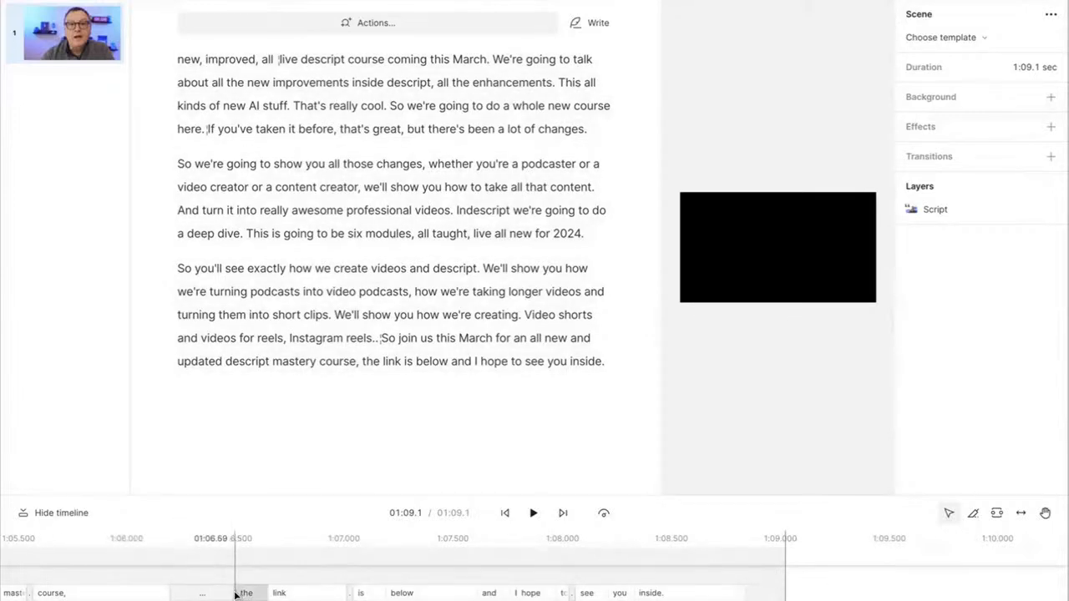
{"action": "left_click_drag", "start_coordinate": [235, 593], "coordinate": [230, 593]}
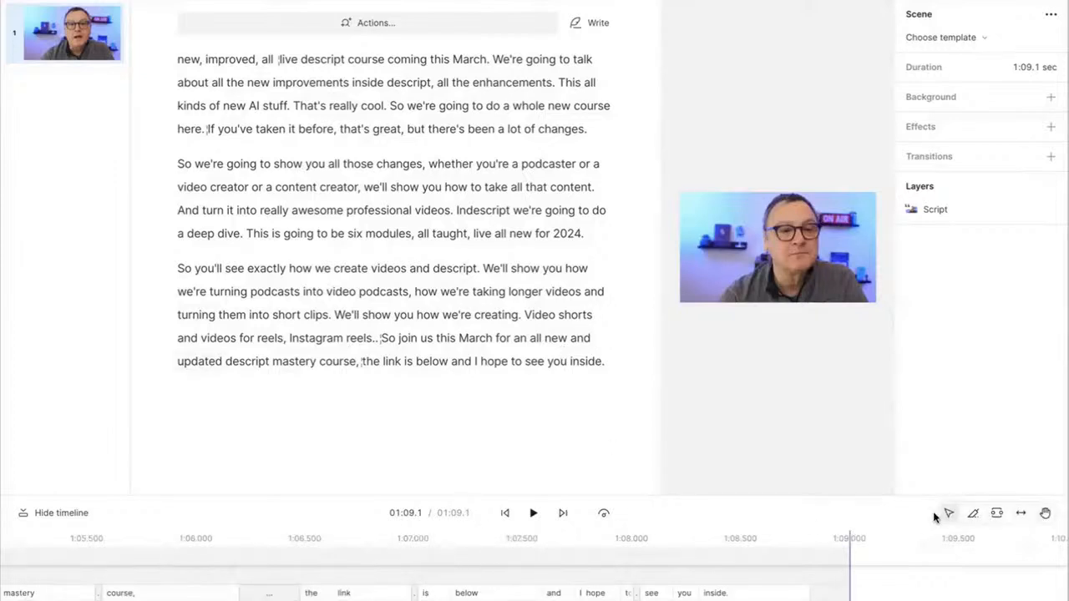
{"action": "left_click", "coordinate": [292, 590]}
{"action": "left_click_drag", "start_coordinate": [305, 591], "coordinate": [277, 571]}
{"action": "scroll", "coordinate": [330, 371], "scroll_direction": "up", "scroll_amount": 2}
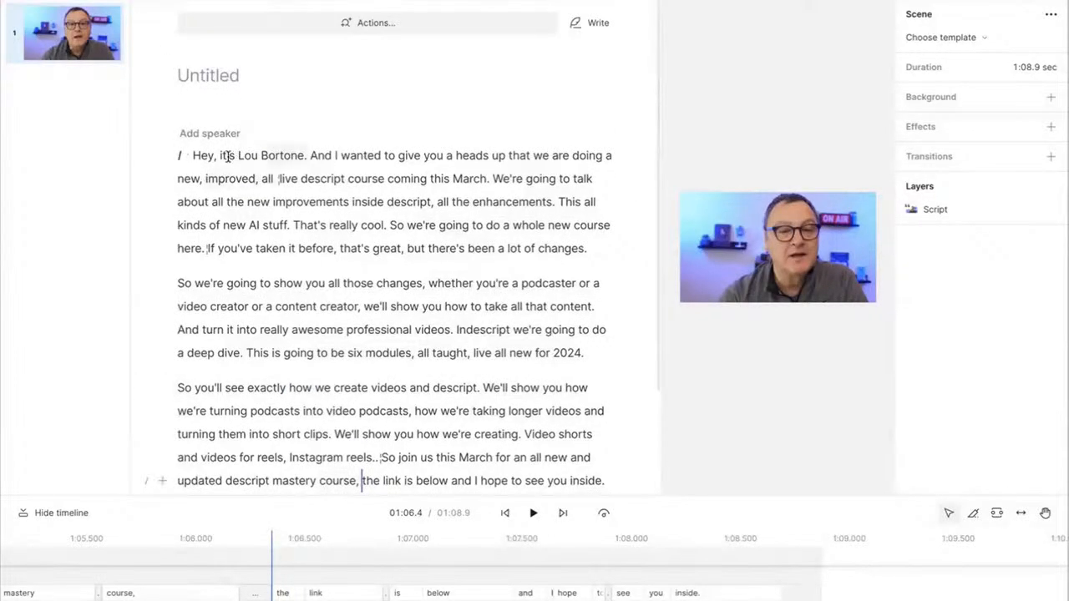
- Delete the 330 ms gap before "Hey" at the start of the script and play back the opening through "descript"
{"action": "left_click", "coordinate": [188, 155]}
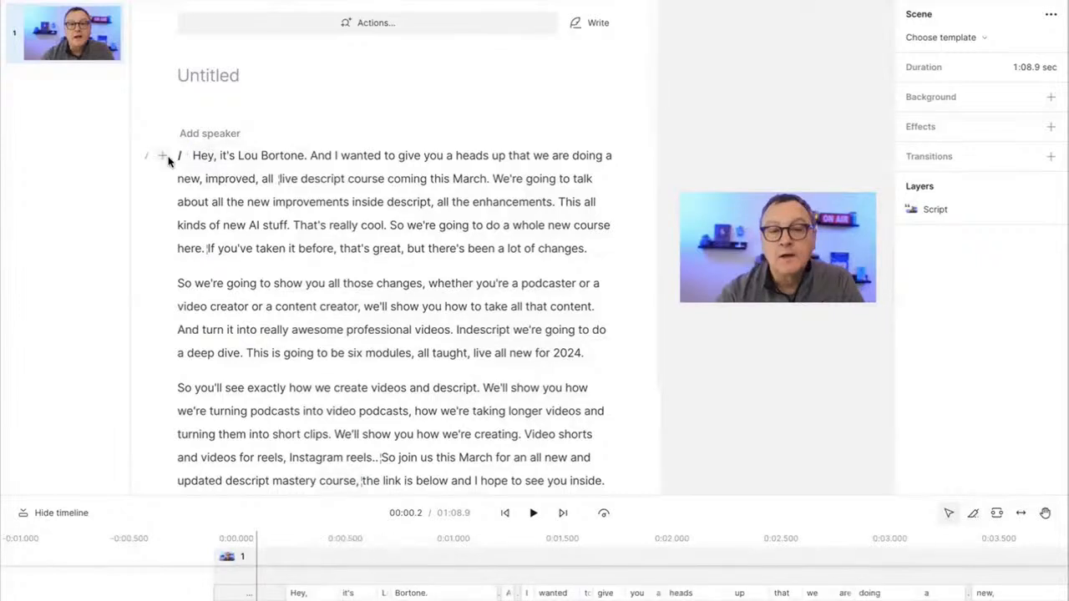
{"action": "left_click", "coordinate": [180, 157]}
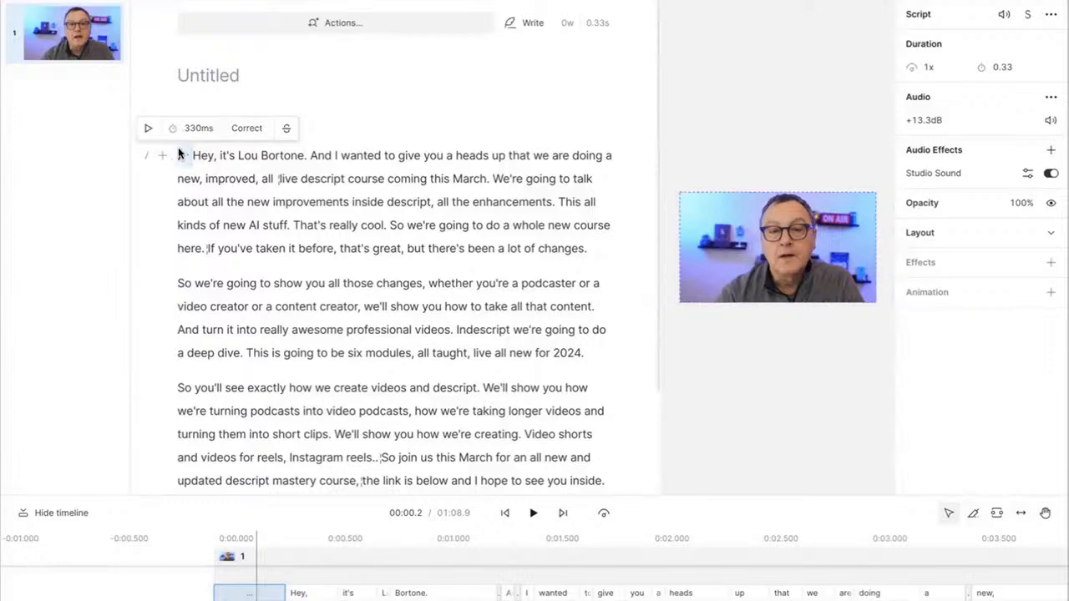
{"action": "left_click", "coordinate": [193, 157]}
{"action": "key", "text": "space"}
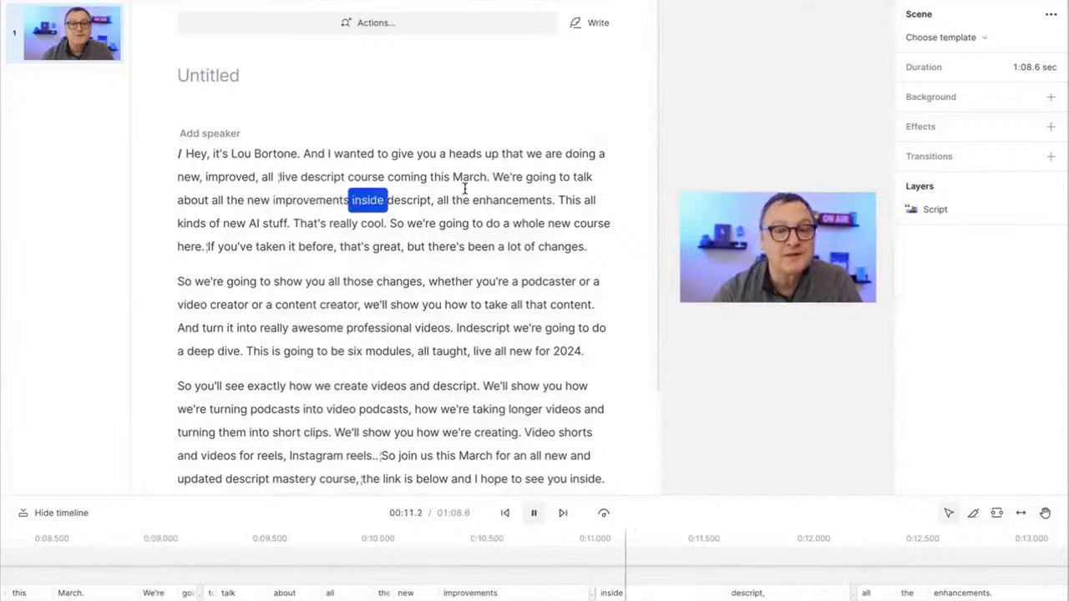
{"action": "left_click", "coordinate": [432, 200]}
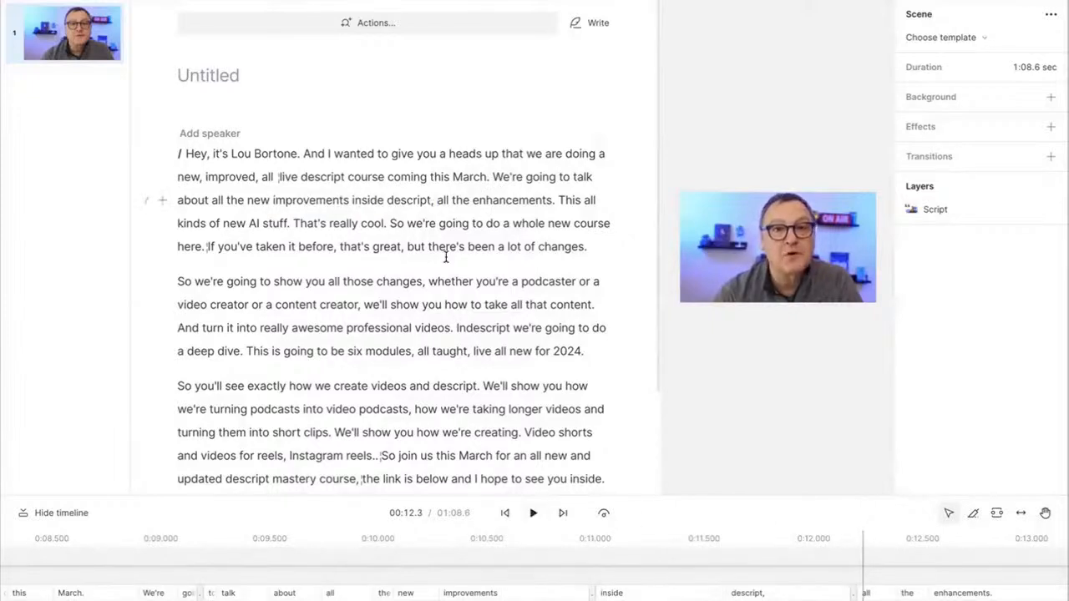
{"action": "scroll", "coordinate": [443, 256], "scroll_direction": "down", "scroll_amount": 2}
{"action": "scroll", "coordinate": [442, 260], "scroll_direction": "up", "scroll_amount": 1}
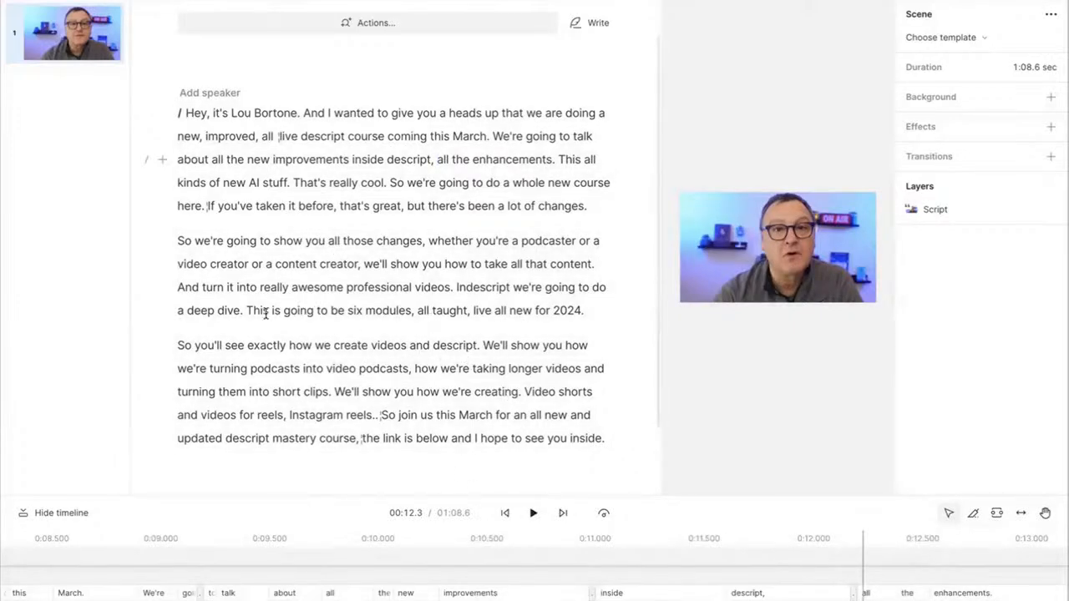
{"action": "left_click_drag", "start_coordinate": [245, 310], "coordinate": [550, 229]}
{"action": "left_click", "coordinate": [435, 283]}
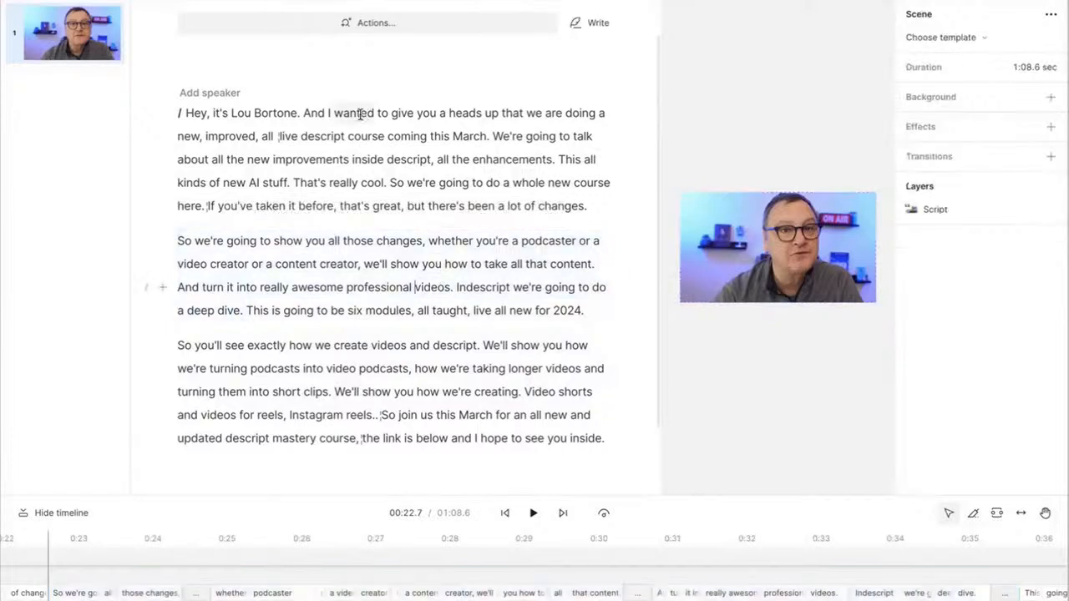
- Return the playhead to the start of the script and title the composition "Descript promo"
{"action": "left_click", "coordinate": [308, 97]}
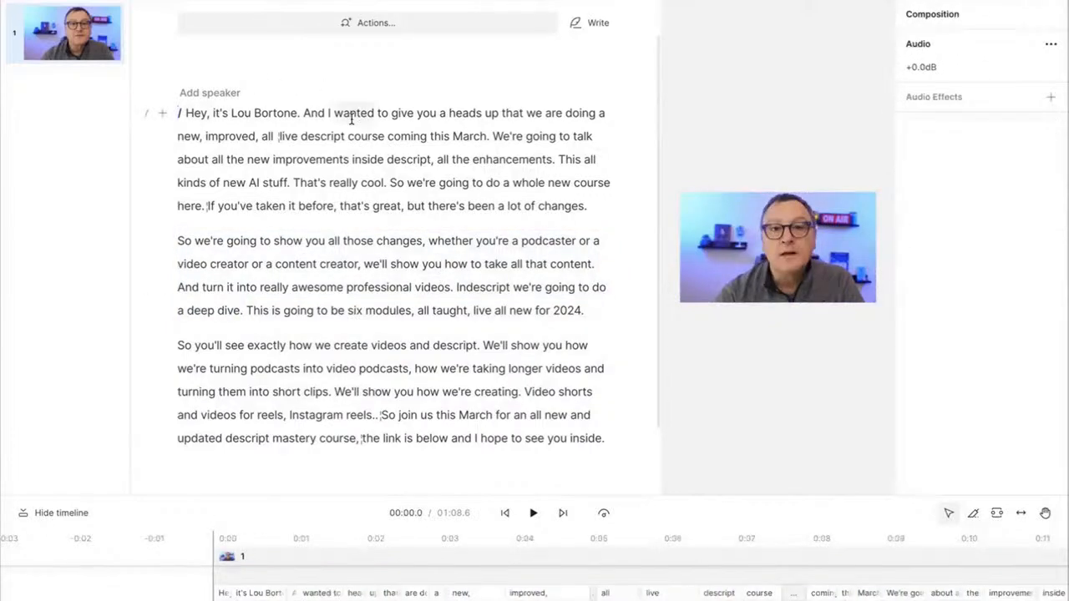
{"action": "left_click", "coordinate": [224, 76]}
{"action": "type", "text": "Descript promo"}
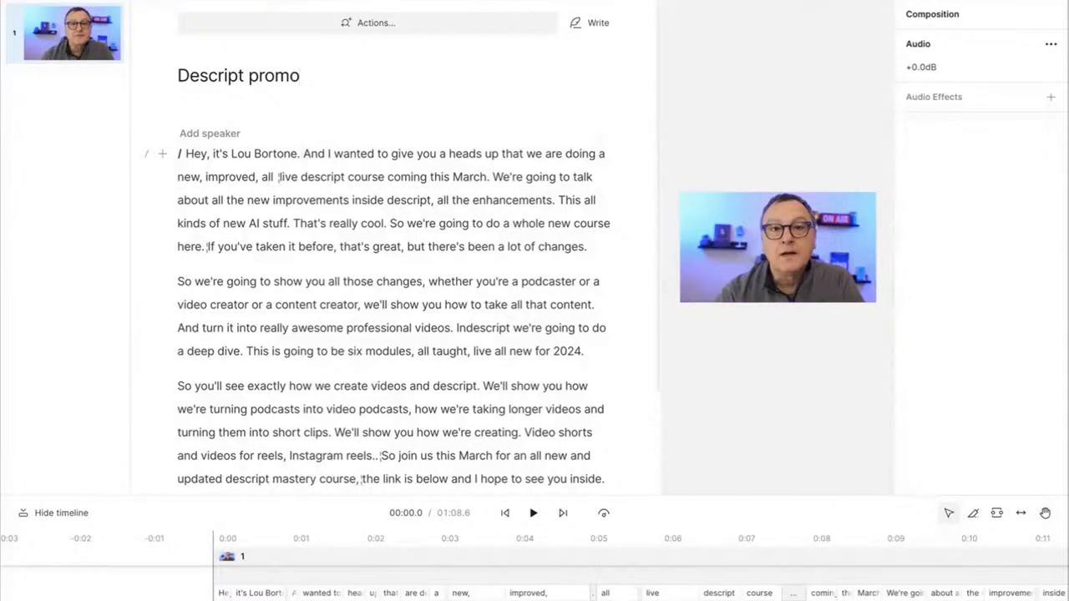
- Add a Subtitle text layer containing the presenter's full name and turn on its shadow
{"action": "left_click", "coordinate": [535, 0]}
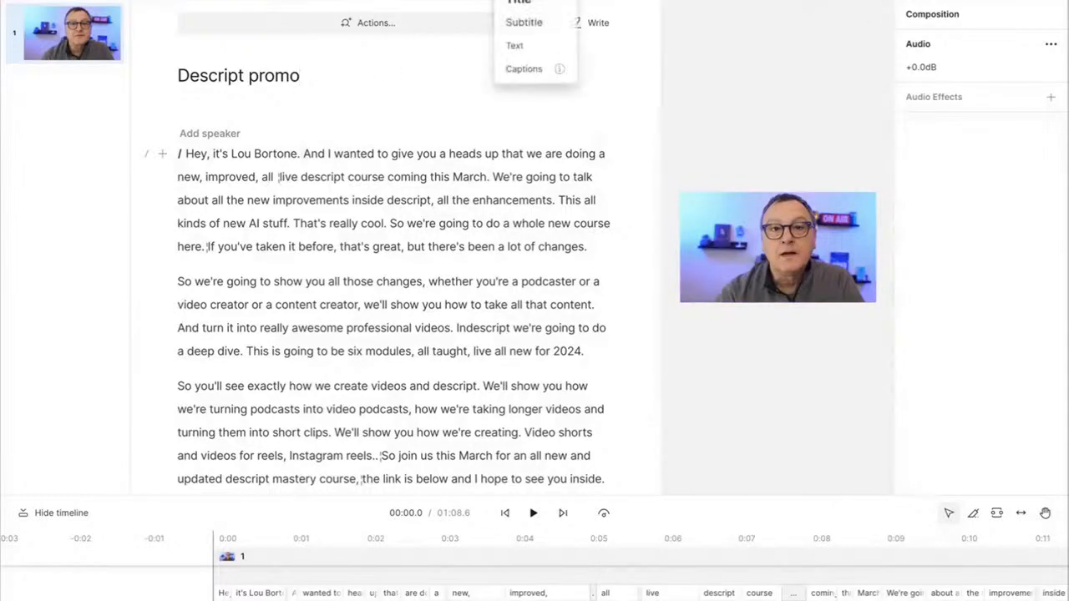
{"action": "left_click", "coordinate": [535, 24]}
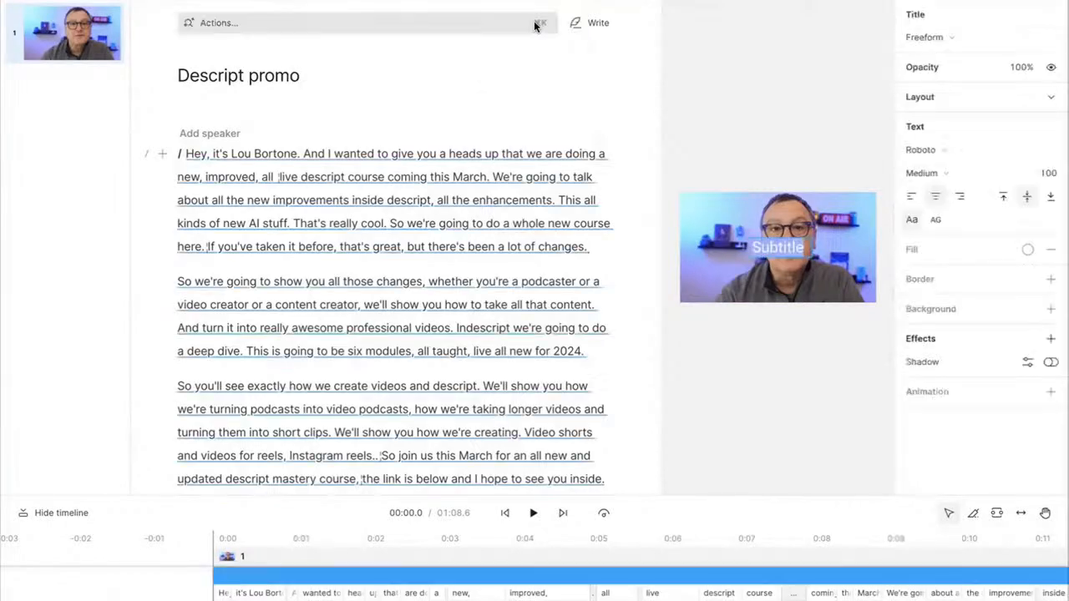
{"action": "type", "text": "Lou"}
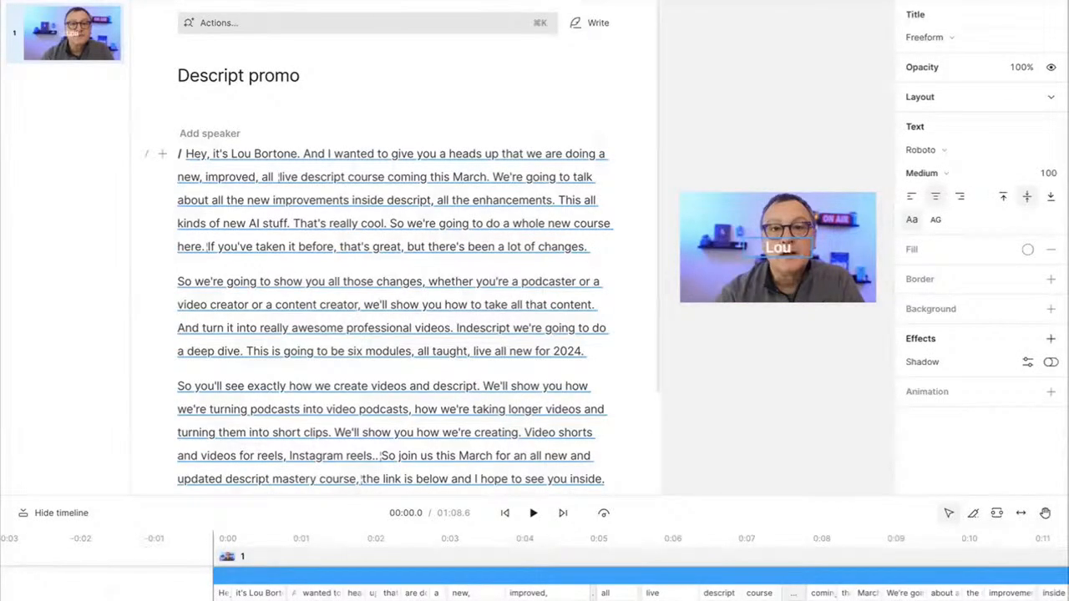
{"action": "type", "text": " Bortone"}
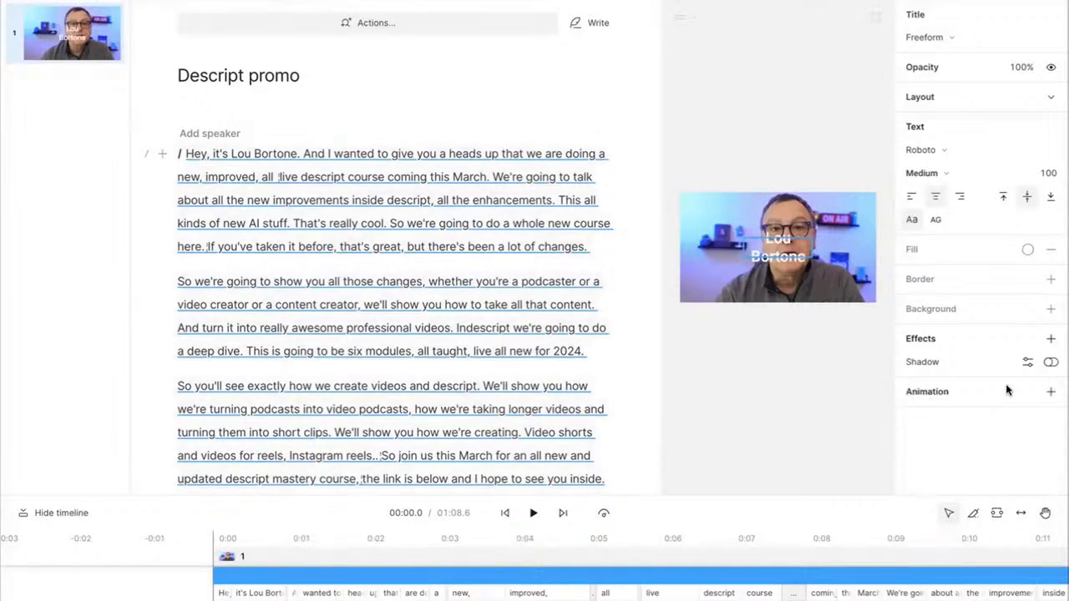
{"action": "left_click", "coordinate": [1051, 363]}
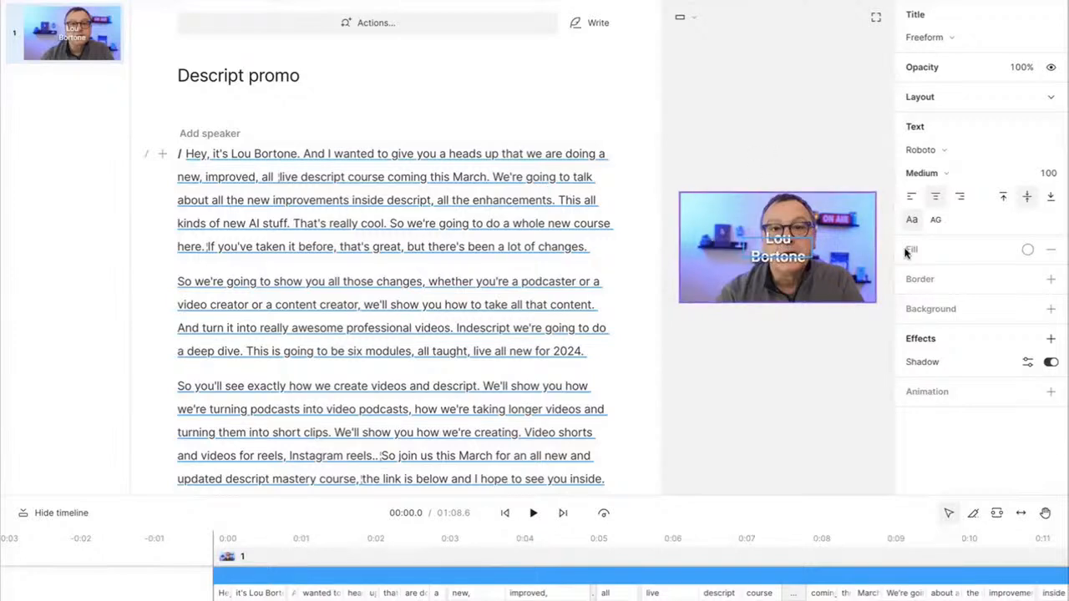
- Place the playhead at about 6.9 seconds, move the name title to the video's lower-left corner, and widen it to fit one line
{"action": "left_click", "coordinate": [733, 539]}
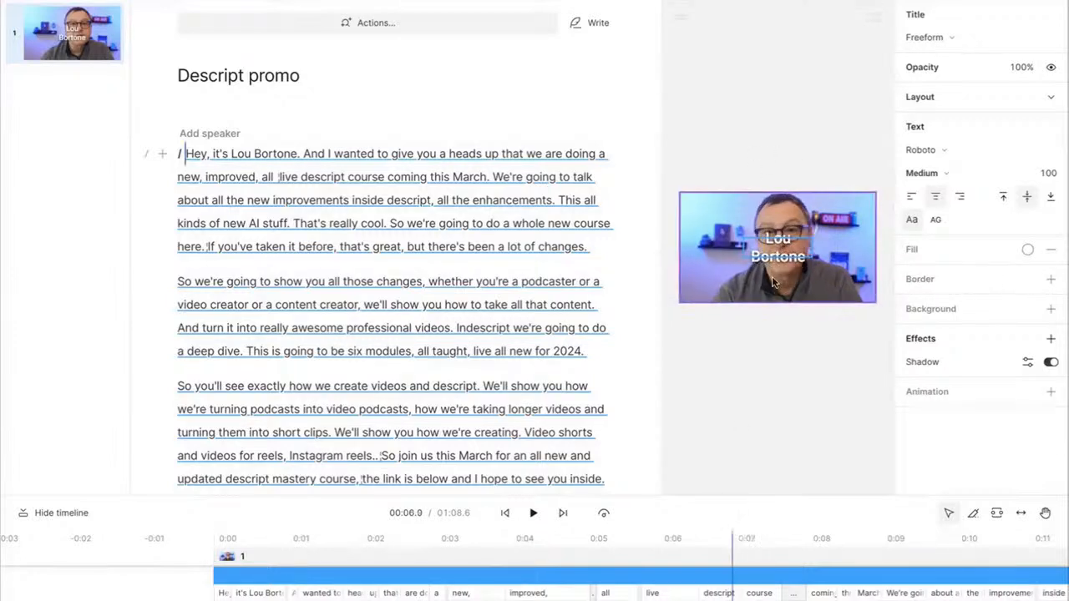
{"action": "left_click", "coordinate": [797, 148]}
{"action": "left_click_drag", "start_coordinate": [771, 244], "coordinate": [704, 281]}
{"action": "left_click_drag", "start_coordinate": [765, 285], "coordinate": [778, 285]}
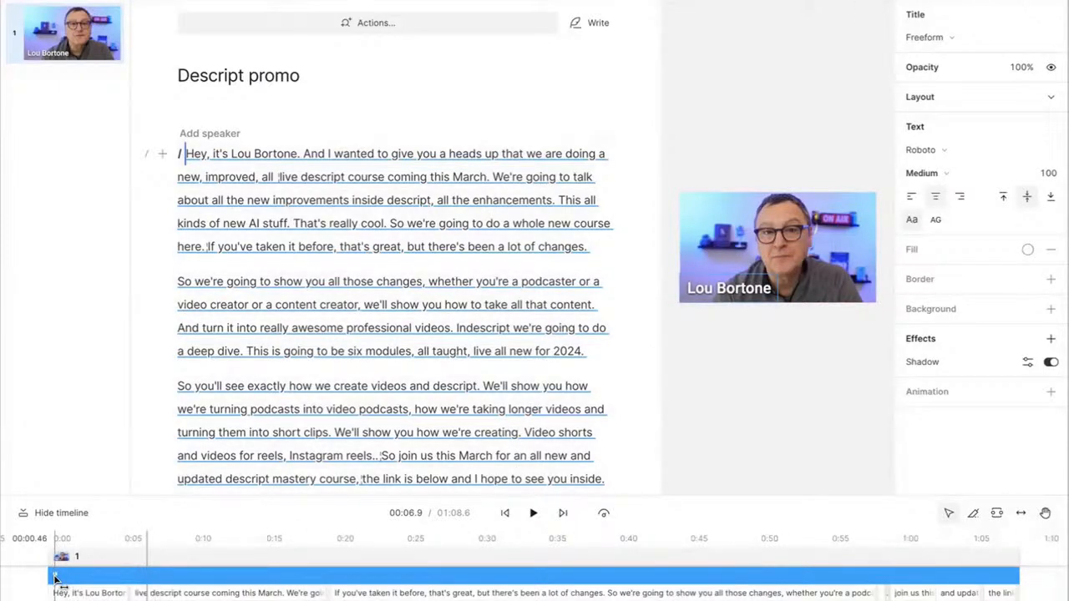
- Shorten the title layer to end at about 19.9 seconds and check the video at points within and after it
{"action": "left_click", "coordinate": [56, 577]}
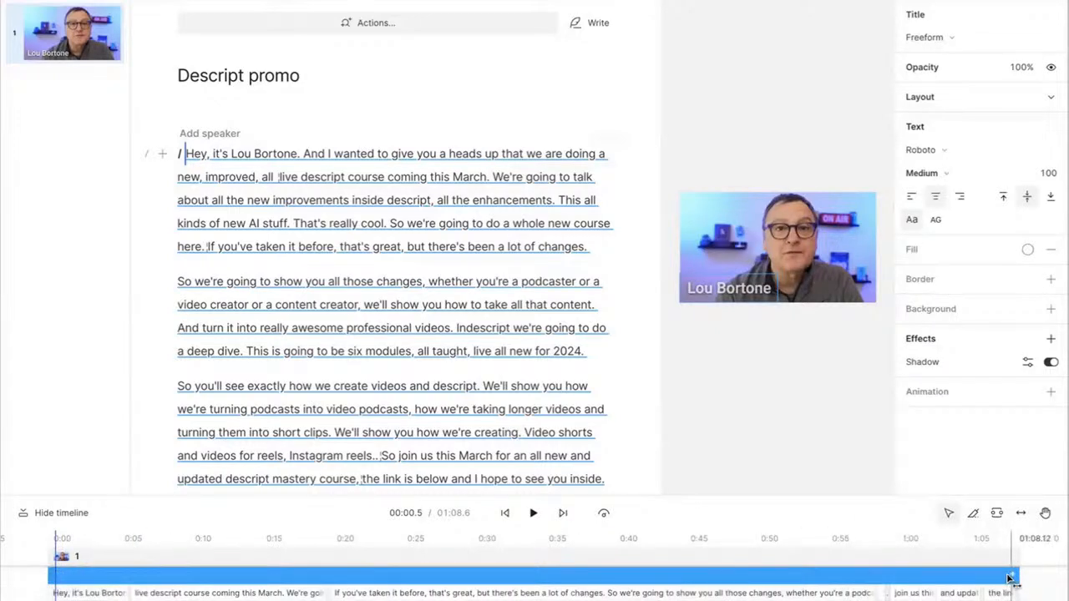
{"action": "left_click", "coordinate": [1012, 577]}
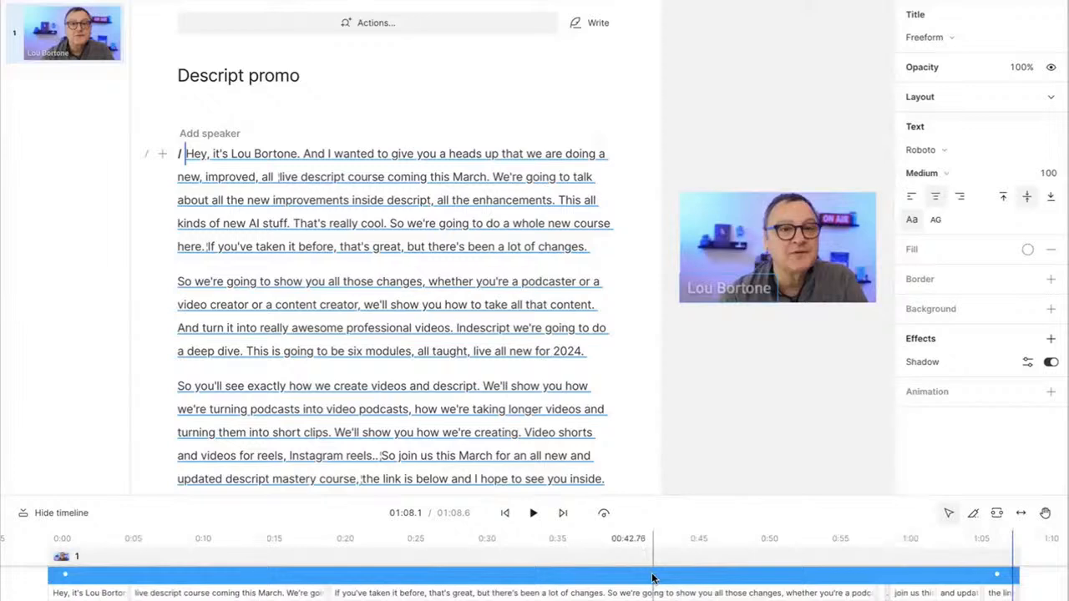
{"action": "left_click_drag", "start_coordinate": [977, 574], "coordinate": [330, 579]}
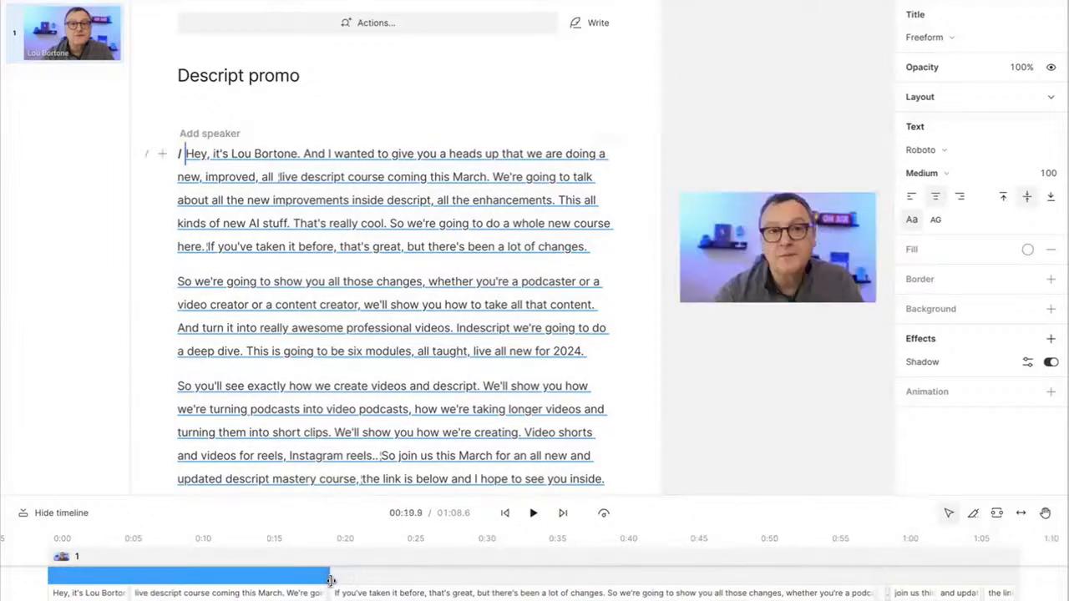
{"action": "left_click", "coordinate": [263, 574]}
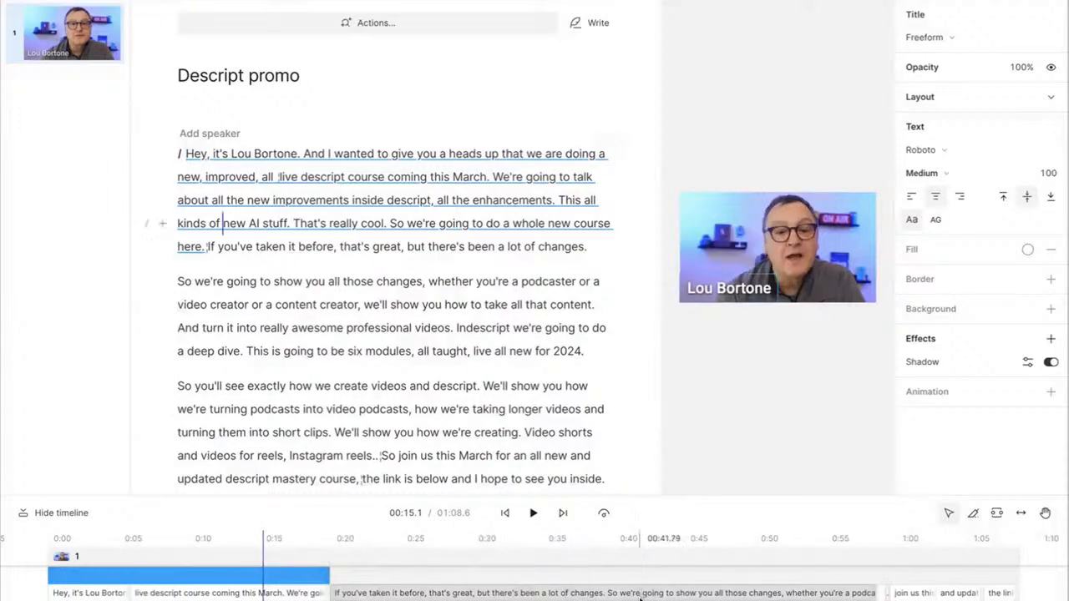
{"action": "left_click", "coordinate": [687, 579]}
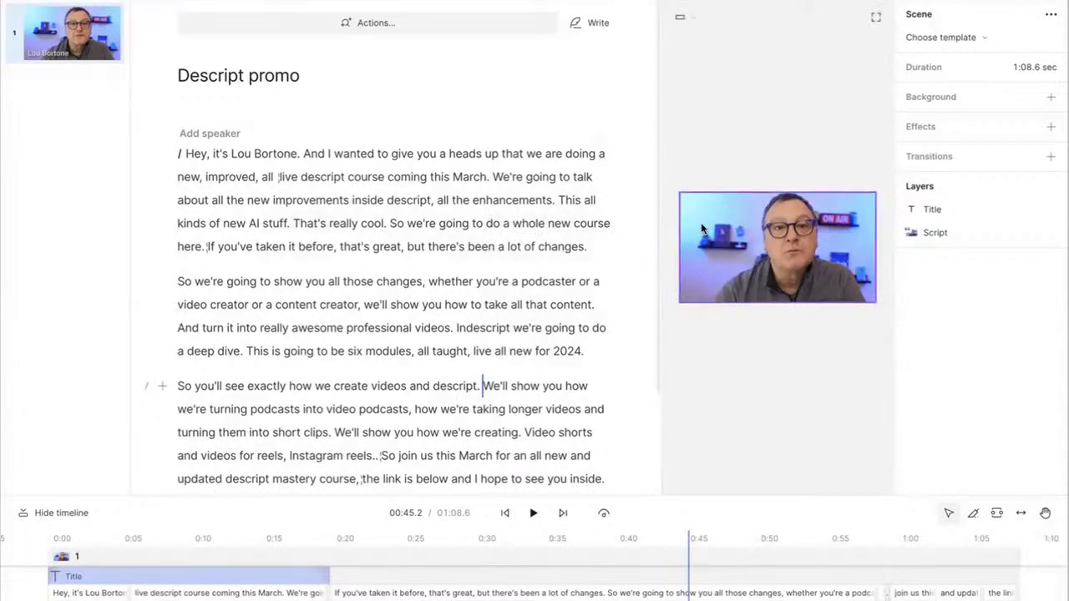
- Add captions to the whole video and preview them by playing from the beginning of the script
{"action": "left_click", "coordinate": [739, 240]}
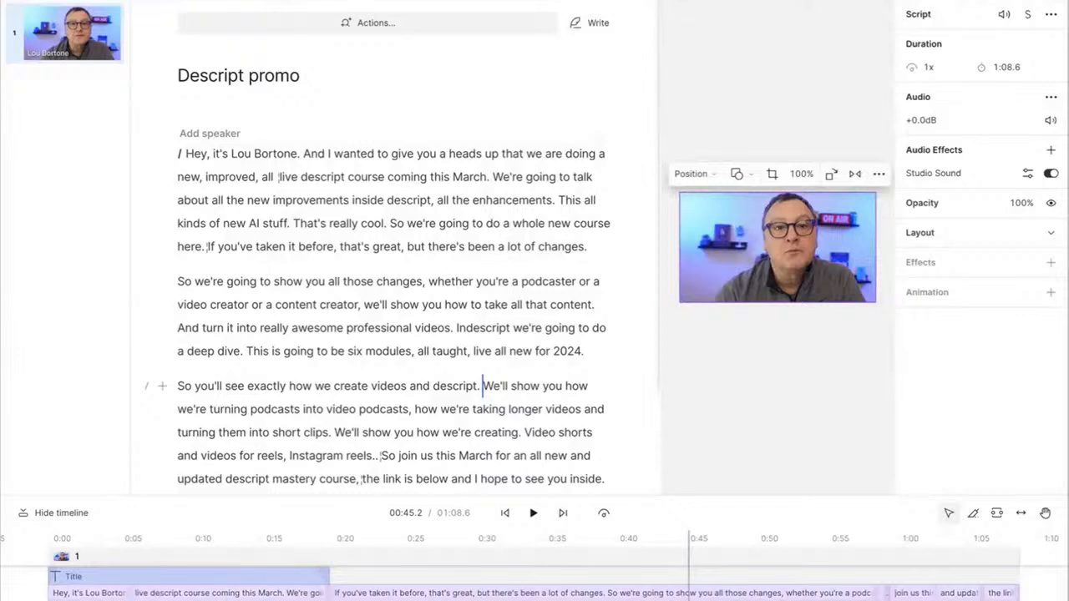
{"action": "left_click", "coordinate": [534, 1]}
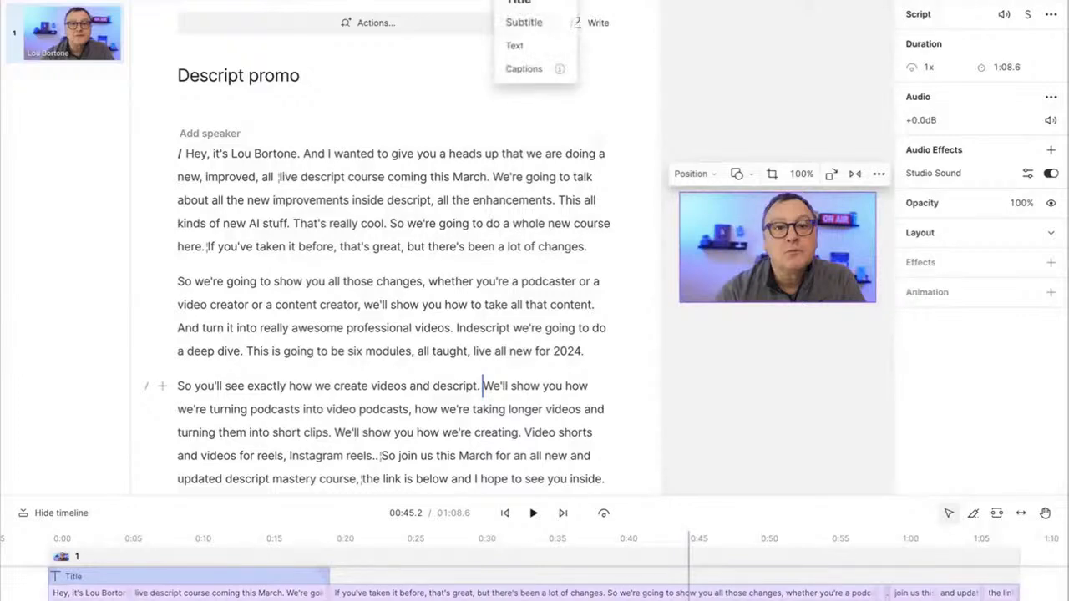
{"action": "left_click", "coordinate": [527, 68]}
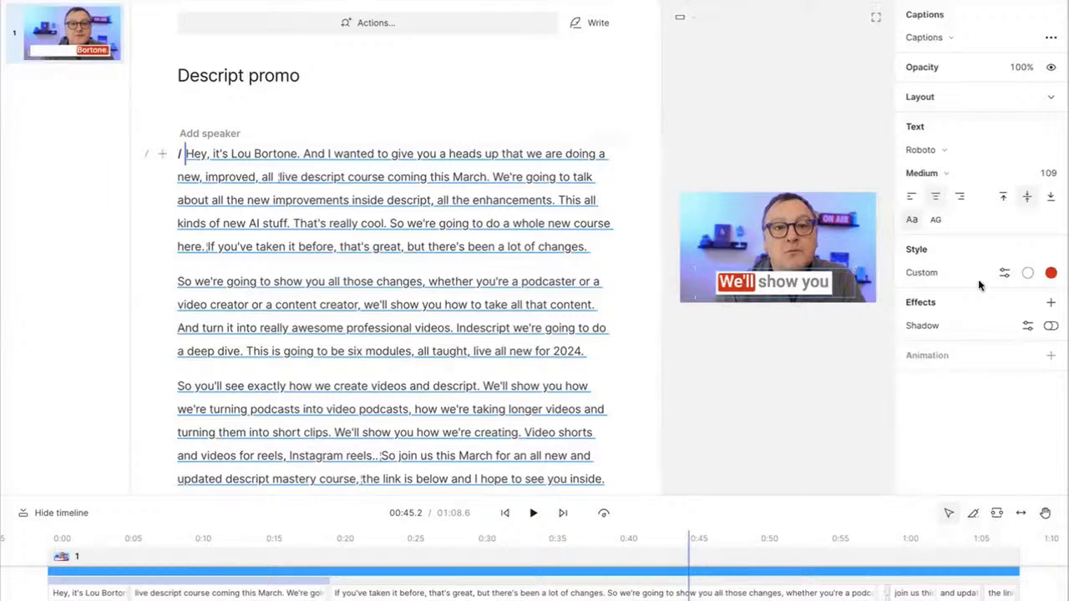
{"action": "left_click", "coordinate": [180, 157]}
{"action": "key", "text": "space"}
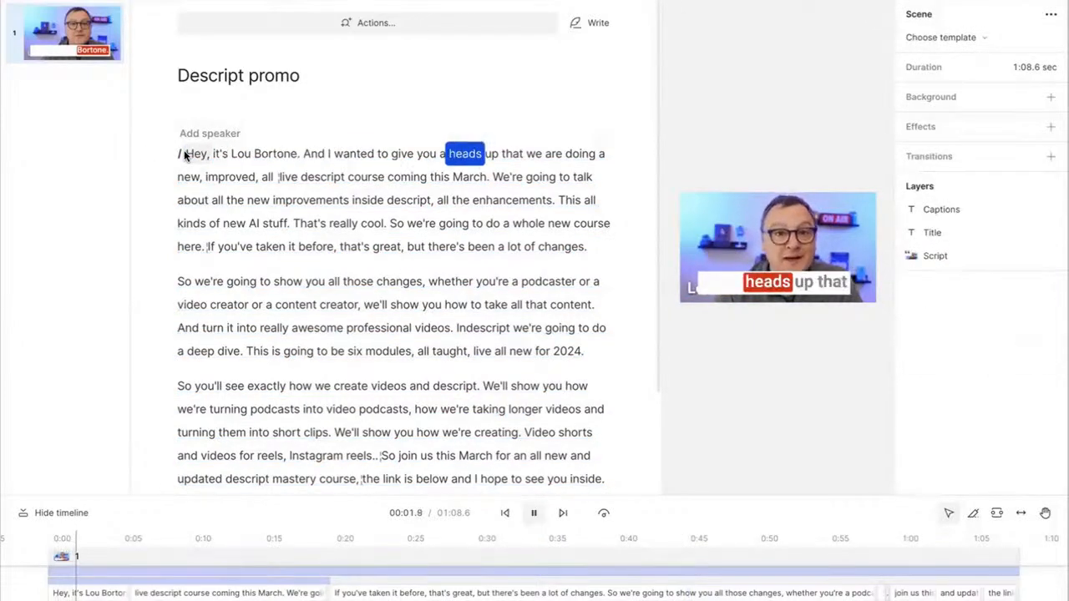
{"action": "key", "text": "space"}
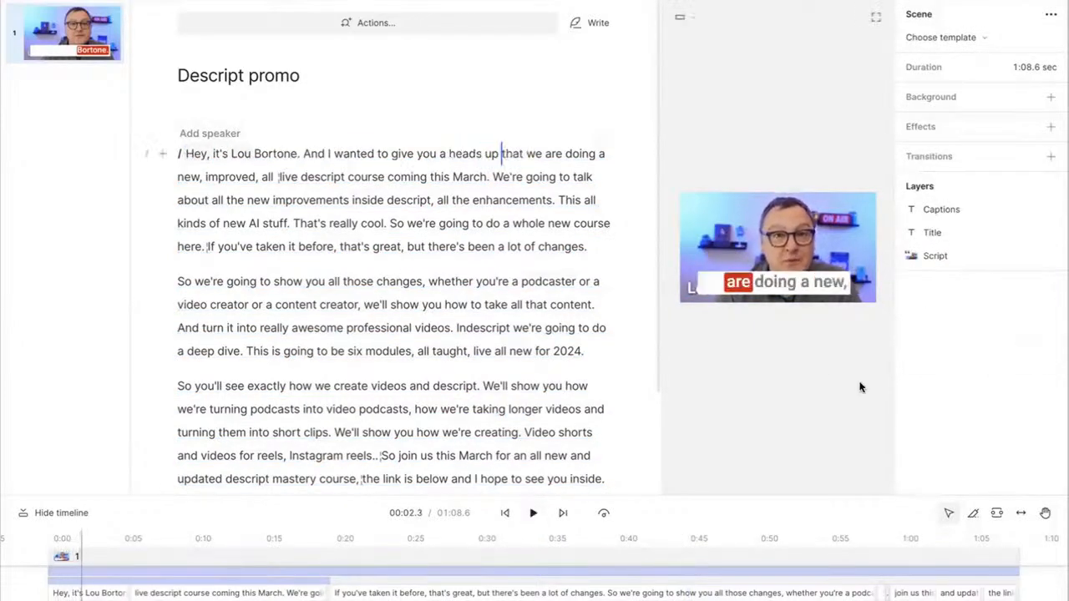
- Change the captions layer's style to Karaoke and play the video briefly to preview it
{"action": "left_click", "coordinate": [941, 210]}
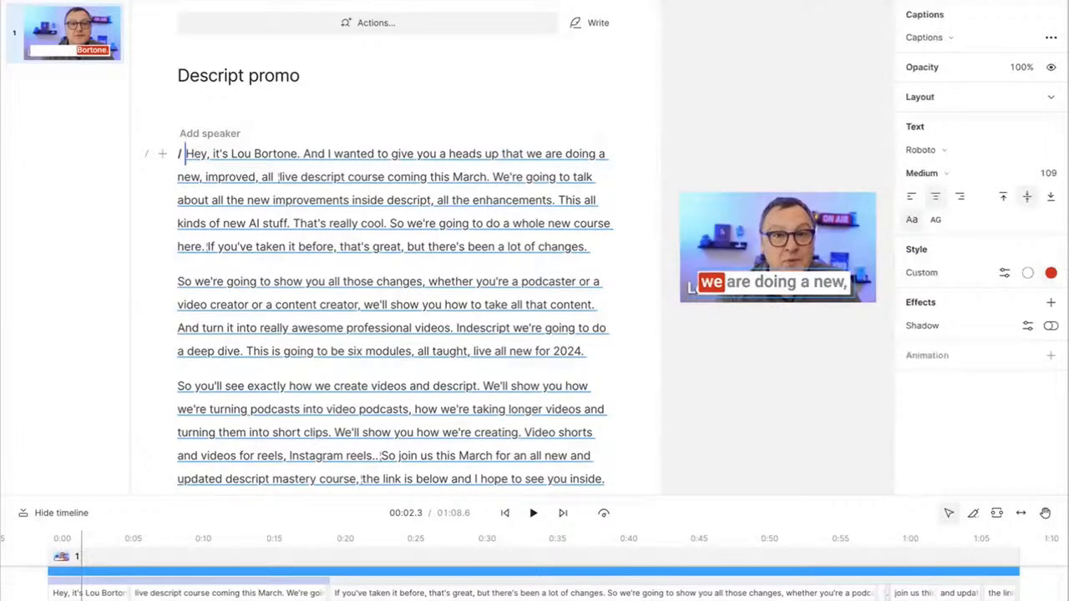
{"action": "left_click", "coordinate": [1003, 274]}
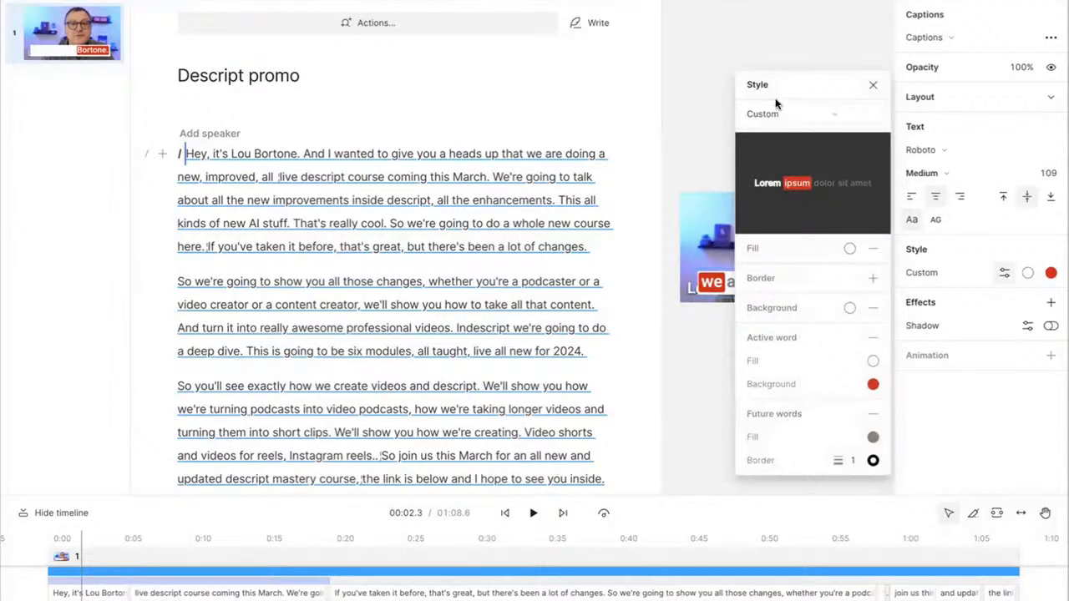
{"action": "left_click", "coordinate": [788, 115]}
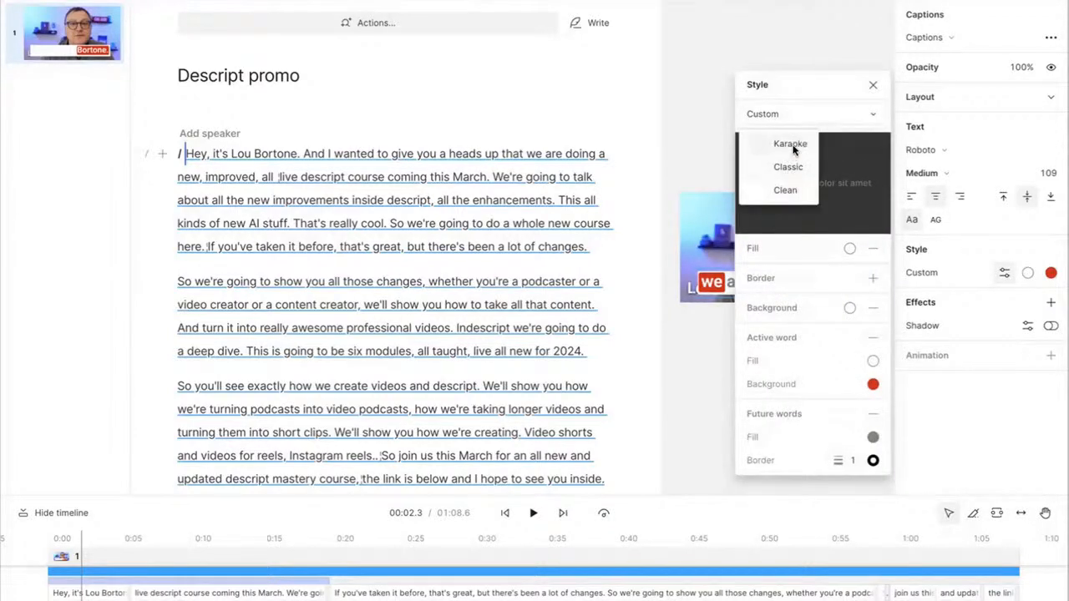
{"action": "left_click", "coordinate": [790, 144]}
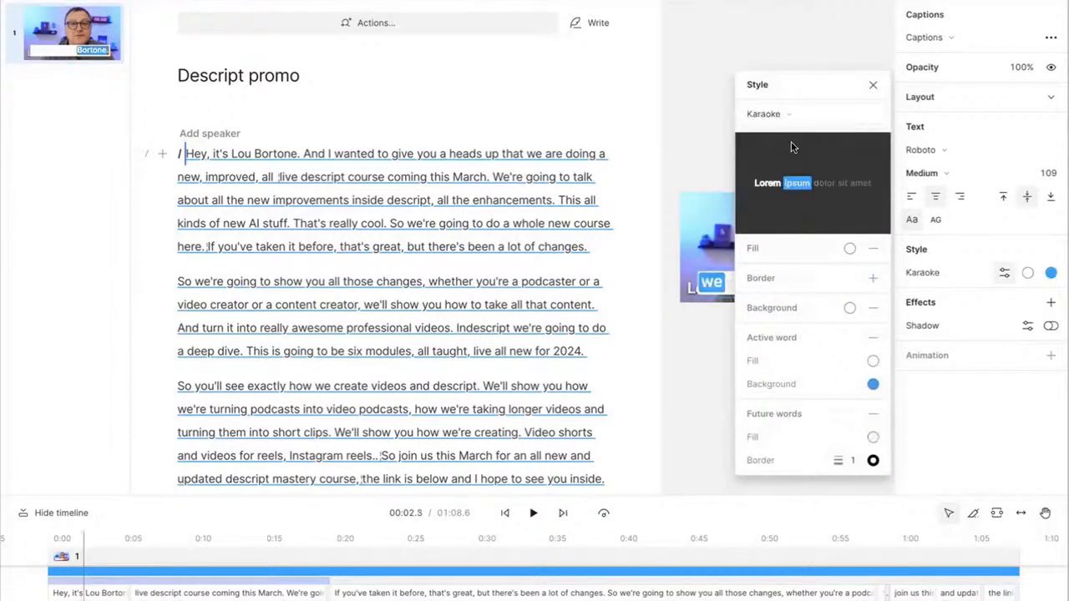
{"action": "left_click", "coordinate": [712, 136]}
{"action": "key", "text": "space"}
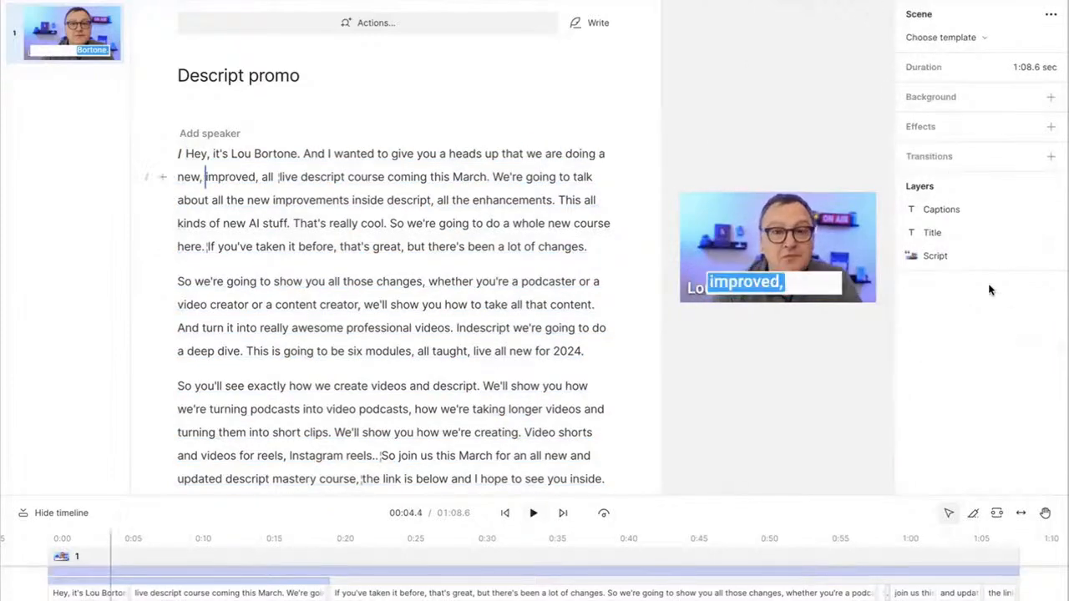
- Try a 45% black fill for the caption text and set the fill back to white
{"action": "left_click", "coordinate": [806, 281]}
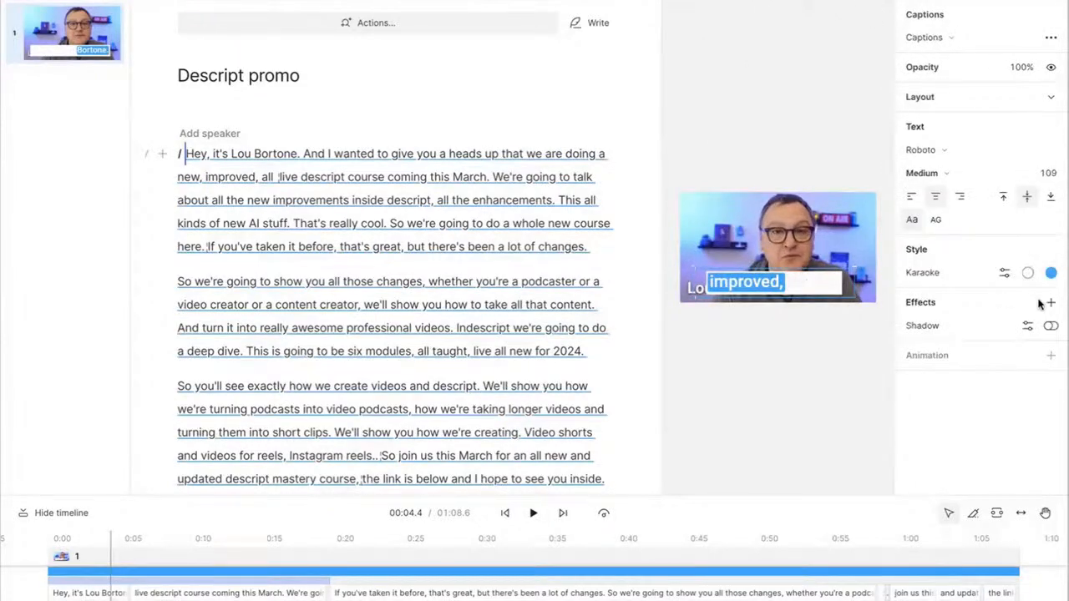
{"action": "left_click", "coordinate": [1027, 274]}
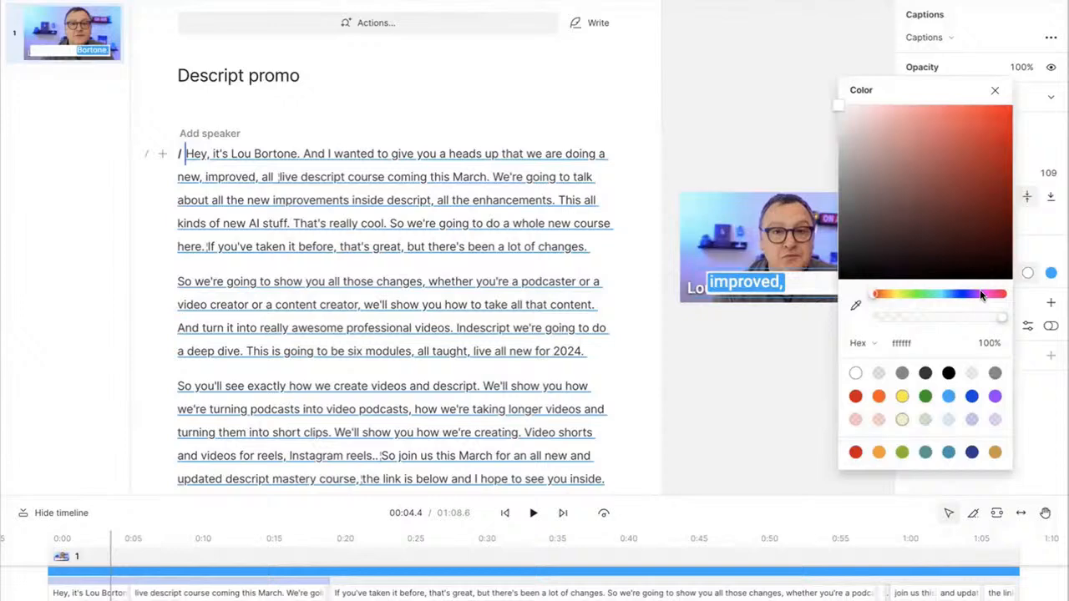
{"action": "left_click", "coordinate": [995, 372]}
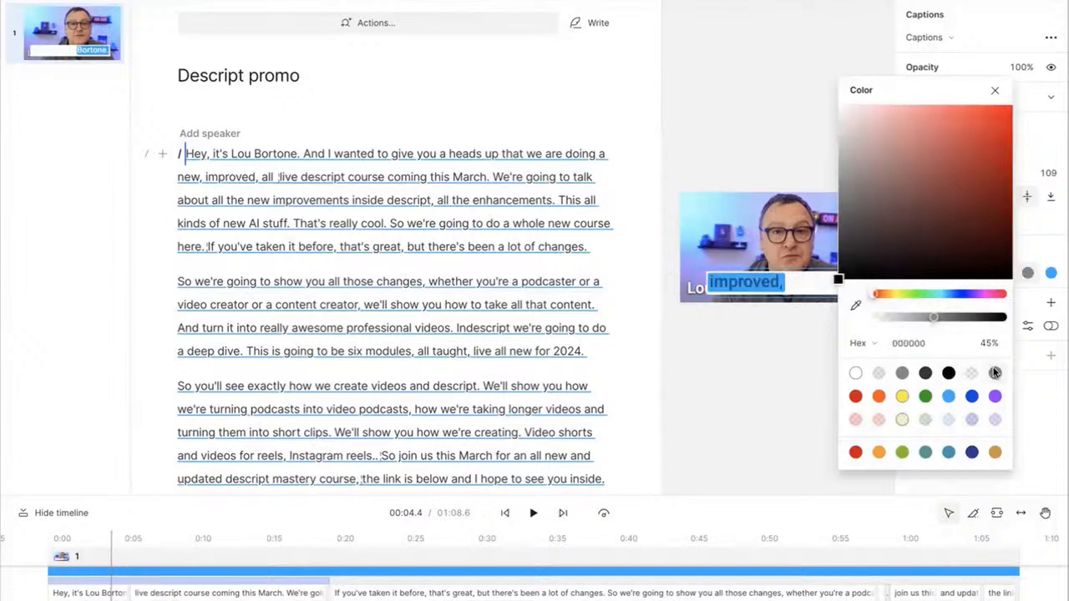
{"action": "left_click", "coordinate": [855, 373]}
{"action": "left_click", "coordinate": [749, 163]}
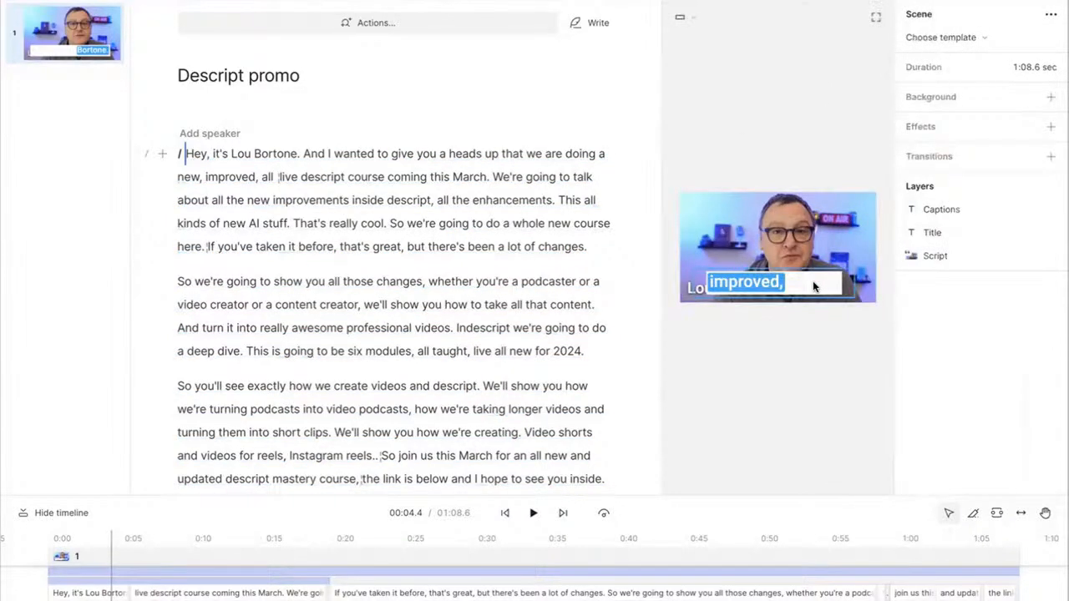
- Move the captions slightly down and to the right within the video frame
{"action": "left_click", "coordinate": [812, 280]}
{"action": "left_click_drag", "start_coordinate": [815, 283], "coordinate": [872, 292]}
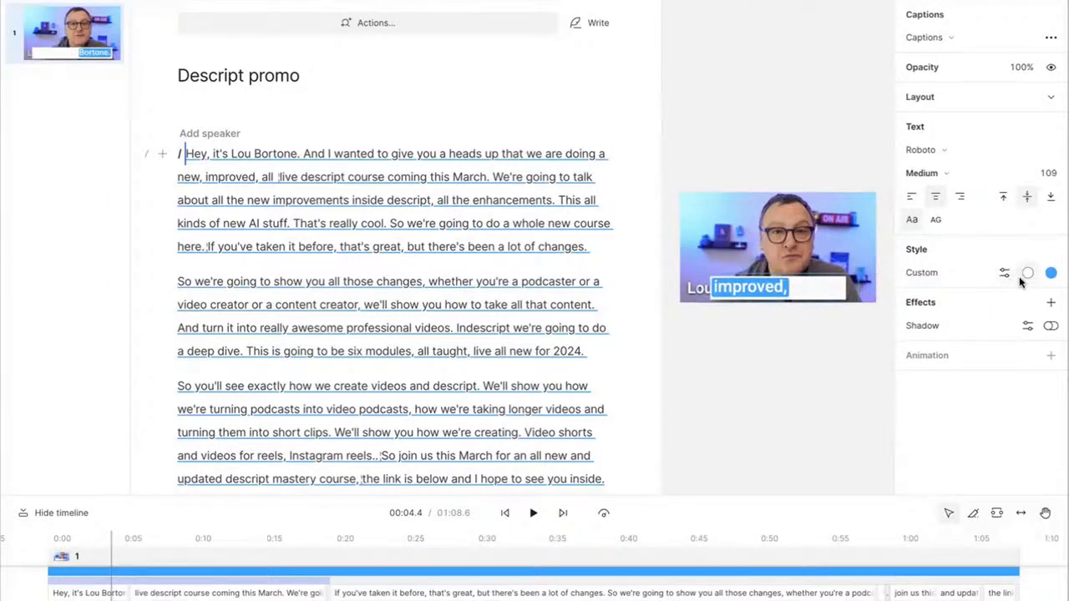
- Set the fill of the captions' future words to gray and play the video briefly to preview it
{"action": "left_click", "coordinate": [1003, 274]}
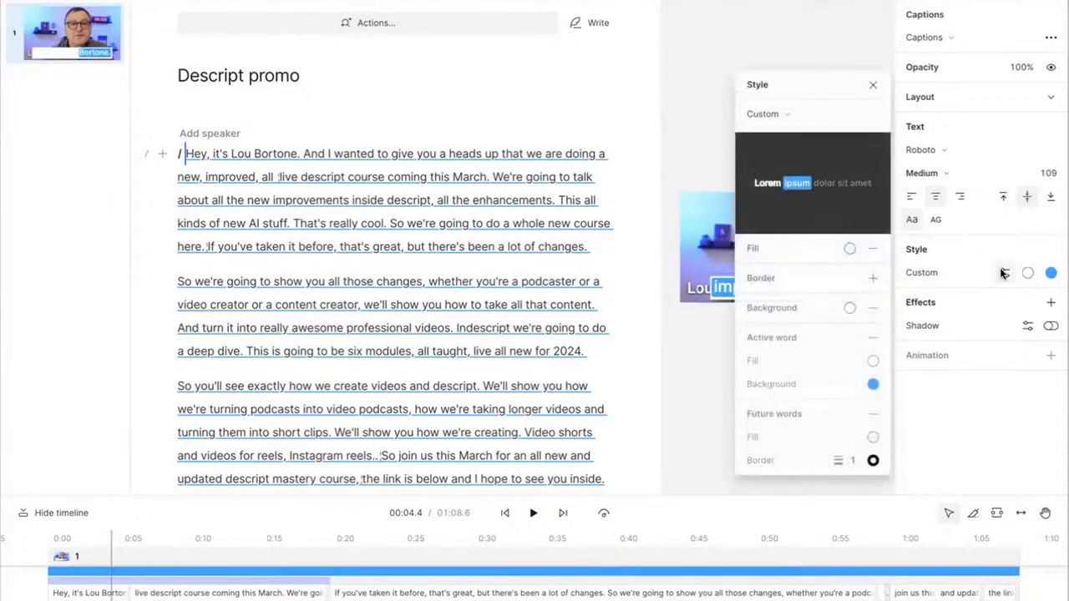
{"action": "left_click", "coordinate": [872, 437]}
{"action": "left_click", "coordinate": [853, 328]}
{"action": "left_click", "coordinate": [716, 340]}
{"action": "left_click", "coordinate": [719, 339]}
{"action": "key", "text": "space"}
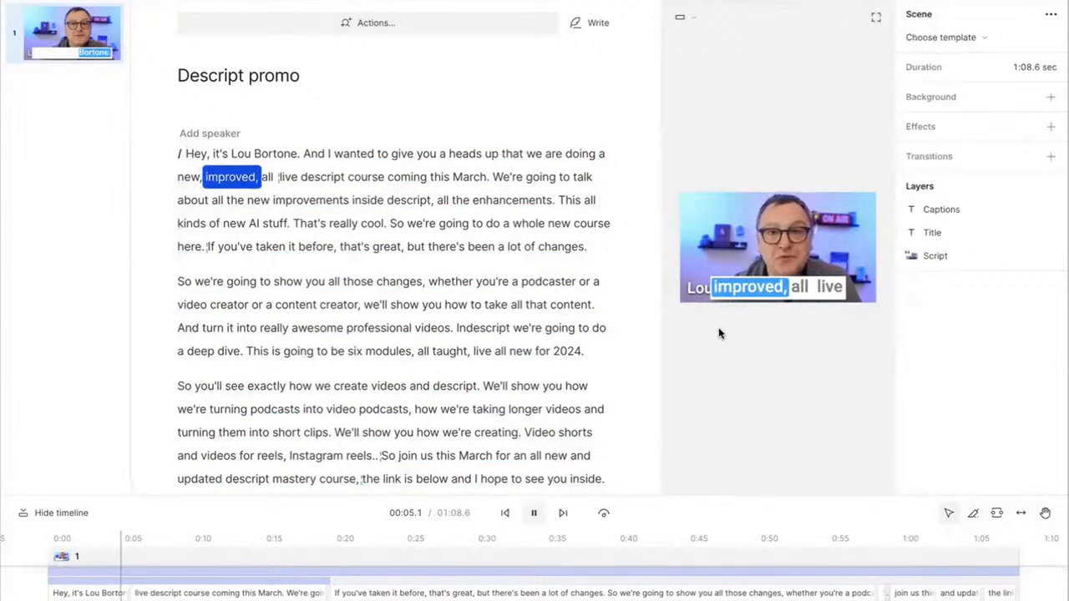
{"action": "key", "text": "space"}
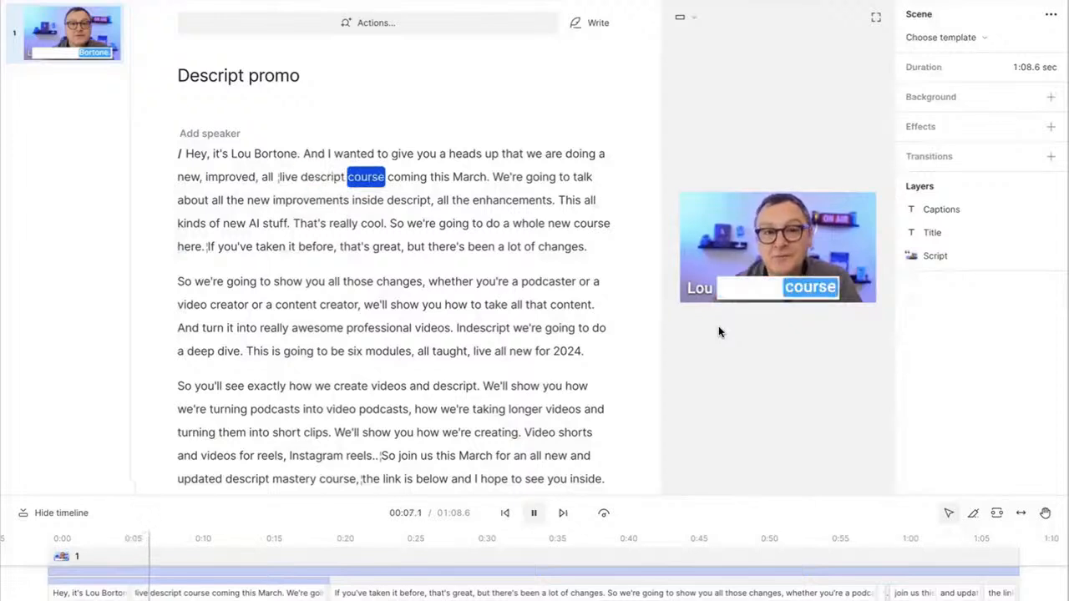
- Change the video's aspect ratio to Square 1:1 and move the name title up onto the speaker's footage
{"action": "left_click", "coordinate": [731, 227]}
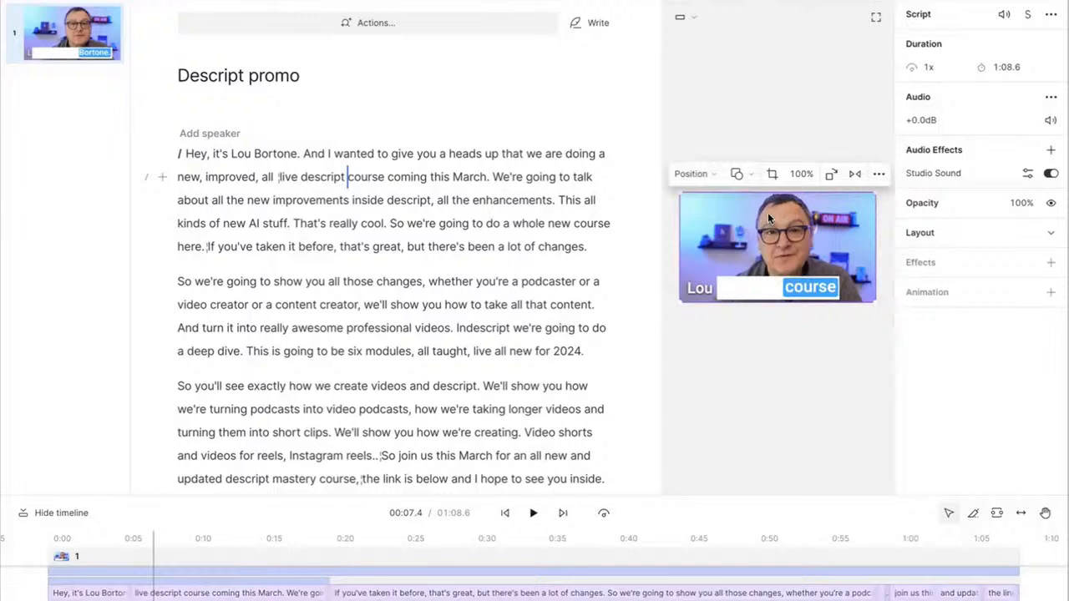
{"action": "left_click", "coordinate": [694, 20]}
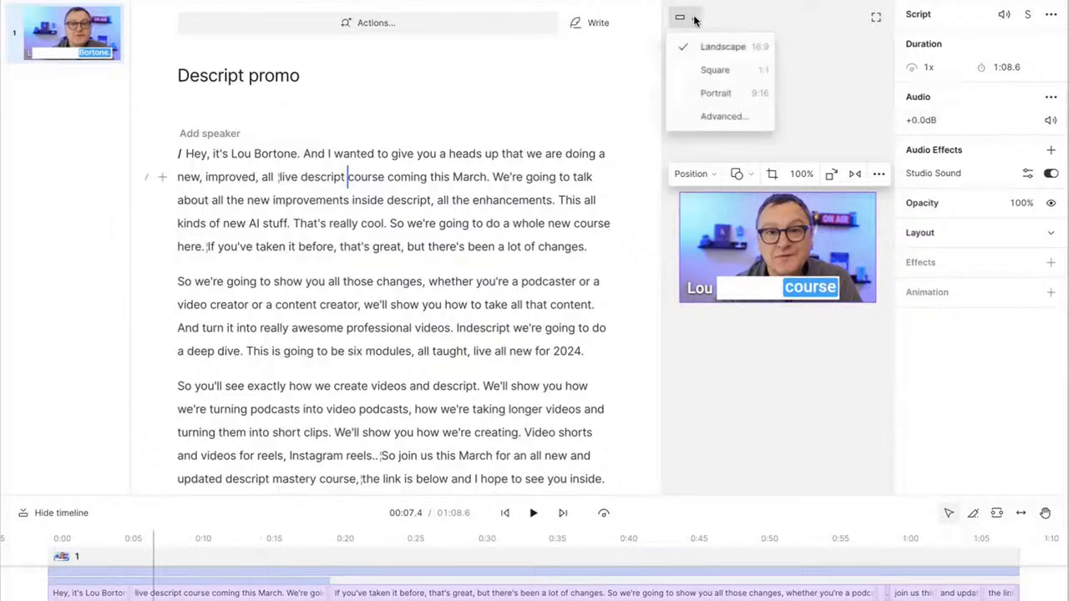
{"action": "left_click", "coordinate": [704, 70]}
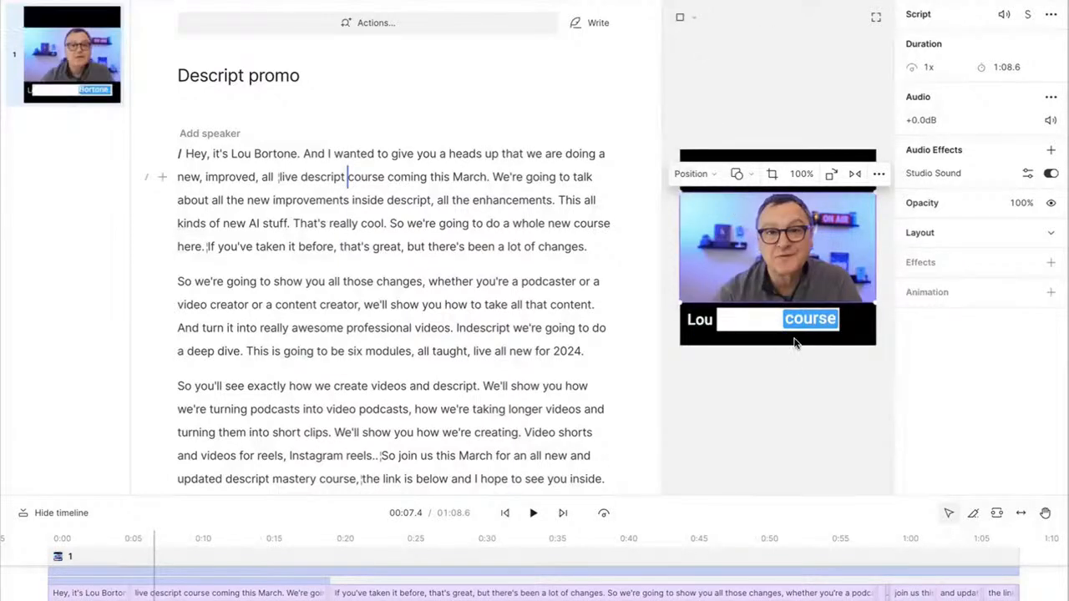
{"action": "left_click_drag", "start_coordinate": [691, 320], "coordinate": [689, 293]}
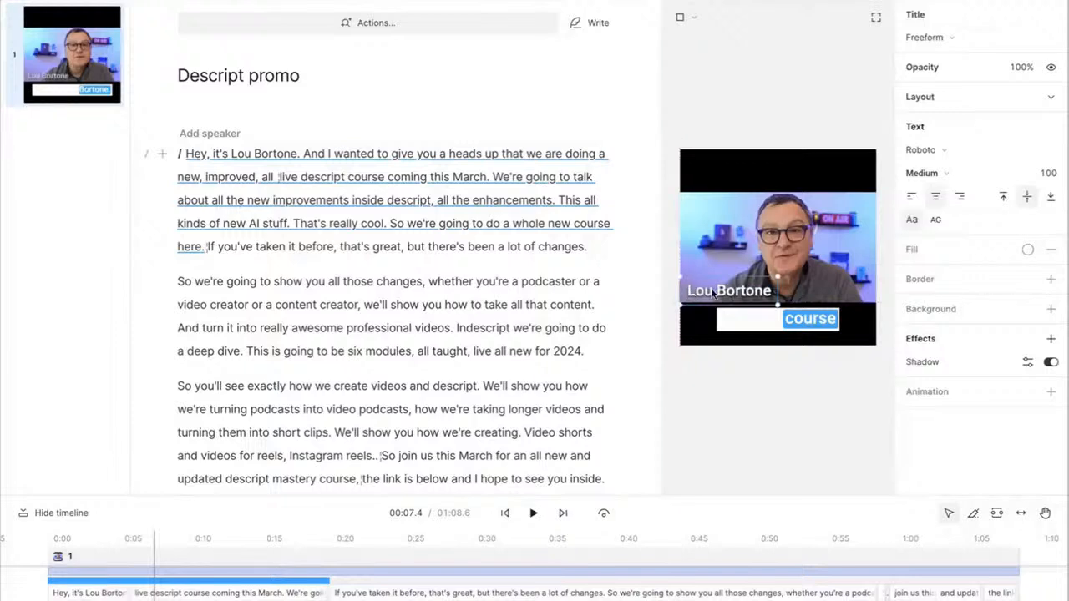
- Add a background to the scene, try light blue 00aaff, and set its color to dark blue 0045e5
{"action": "left_click", "coordinate": [806, 326]}
{"action": "left_click", "coordinate": [754, 169]}
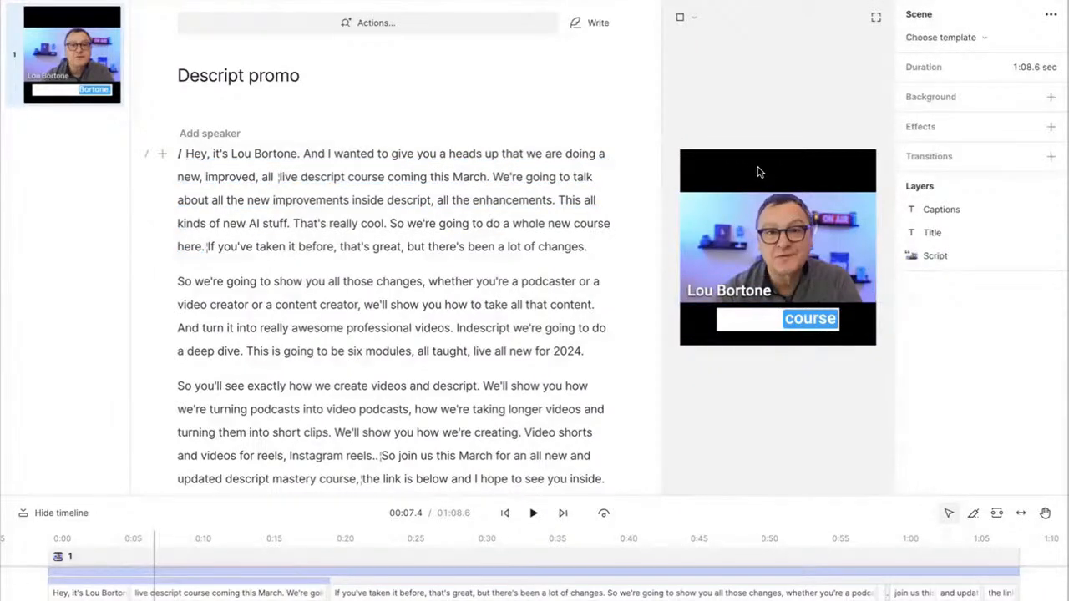
{"action": "left_click", "coordinate": [1050, 98]}
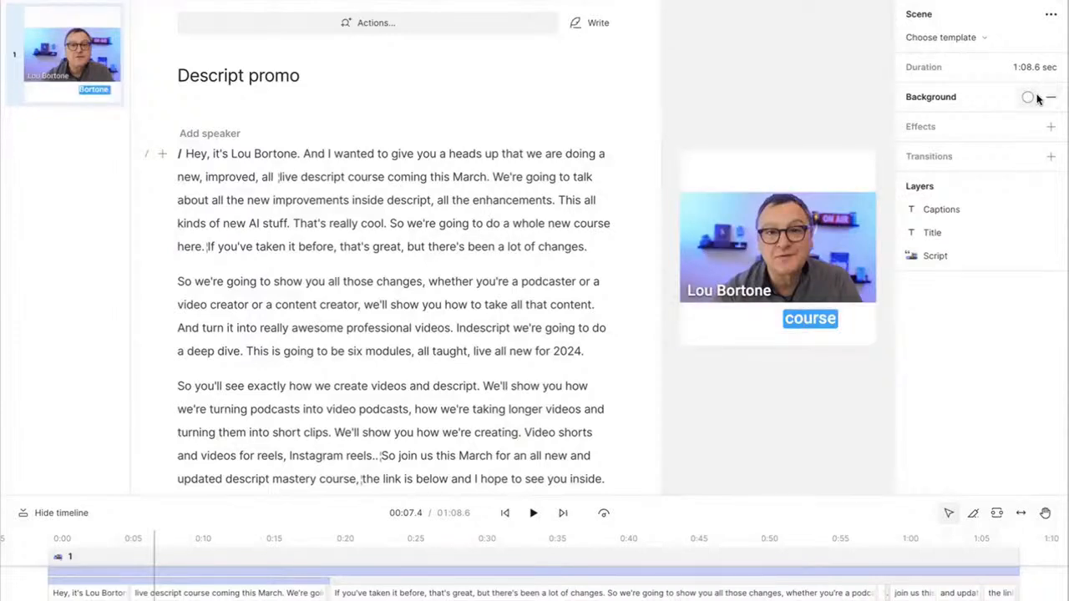
{"action": "left_click", "coordinate": [1028, 97]}
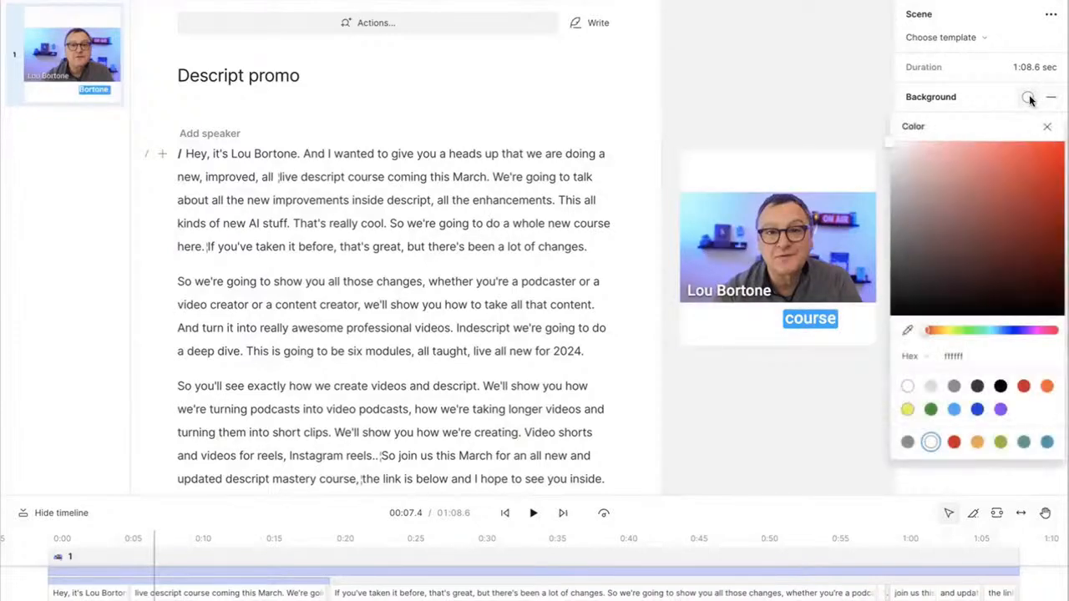
{"action": "left_click", "coordinate": [954, 409]}
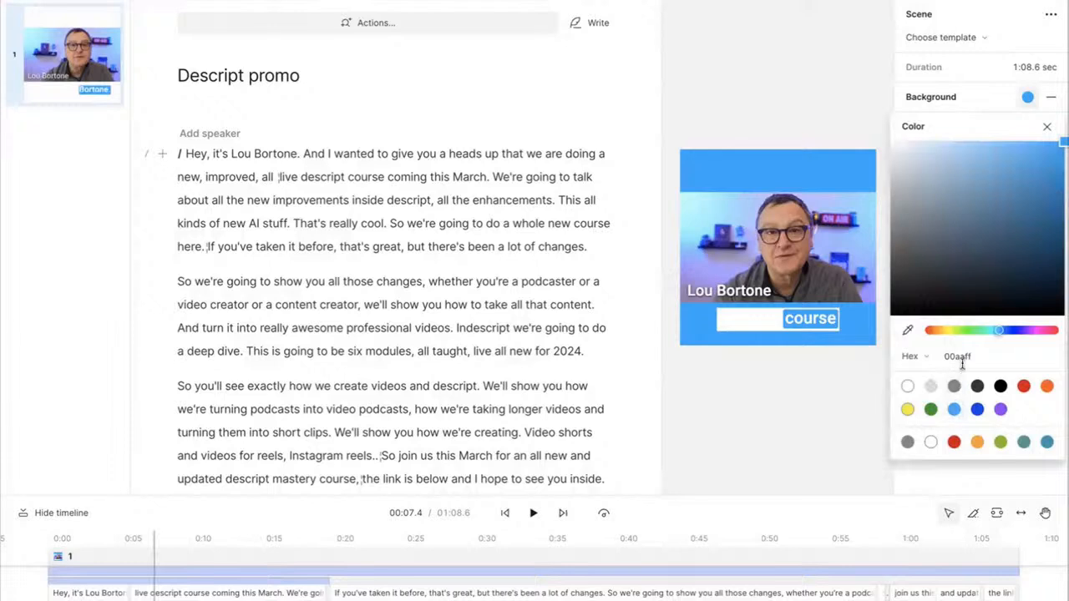
{"action": "left_click", "coordinate": [977, 409]}
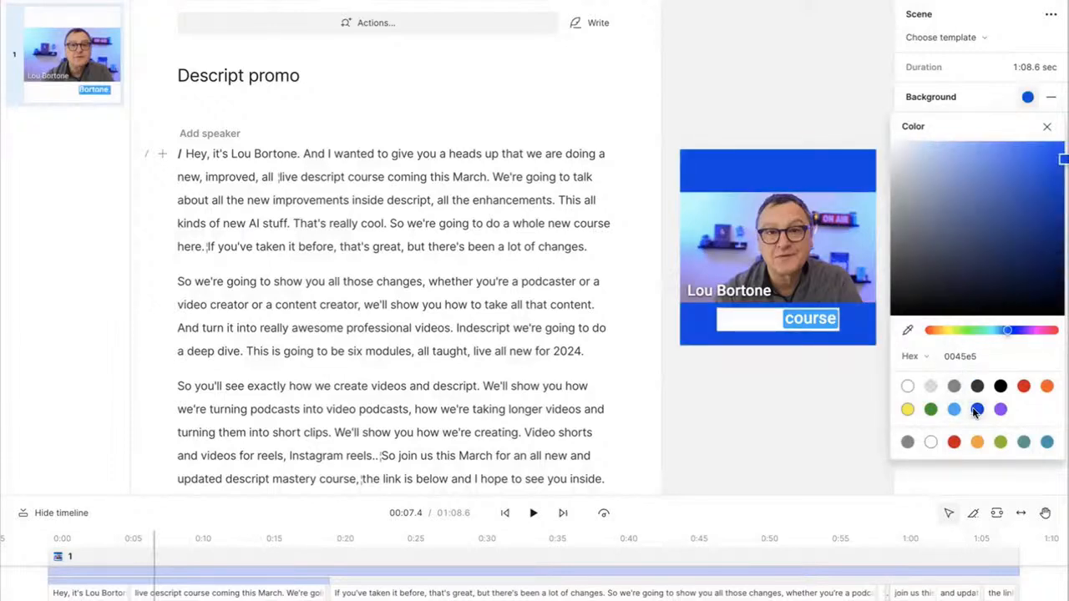
{"action": "left_click", "coordinate": [743, 120]}
- Move the captions into the blue band above the footage and reset their style to the Karaoke preset
{"action": "left_click_drag", "start_coordinate": [794, 324], "coordinate": [790, 161]}
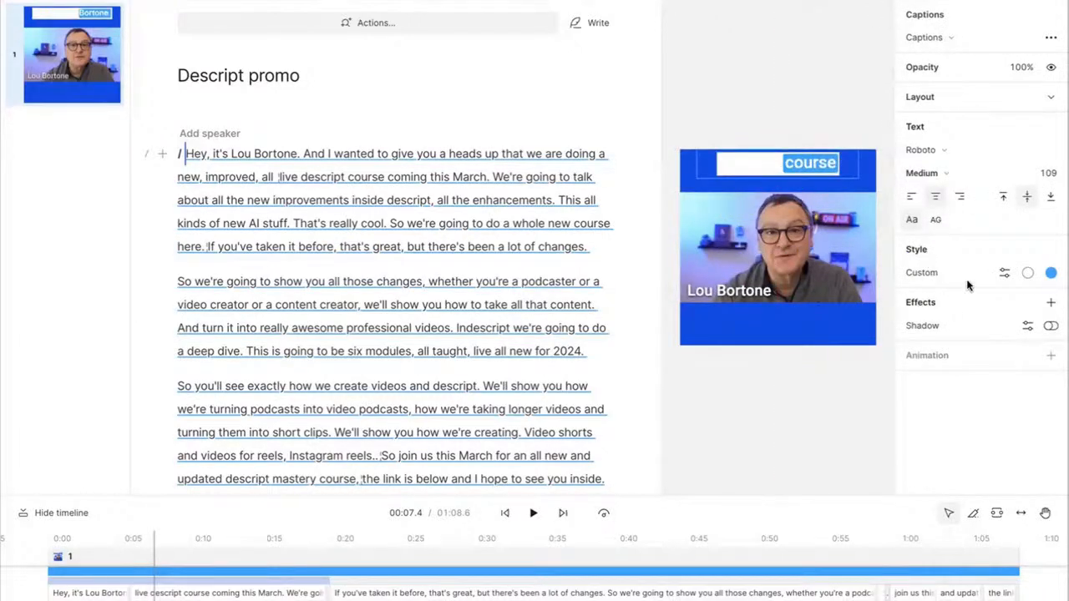
{"action": "left_click", "coordinate": [1005, 274]}
{"action": "left_click", "coordinate": [767, 113]}
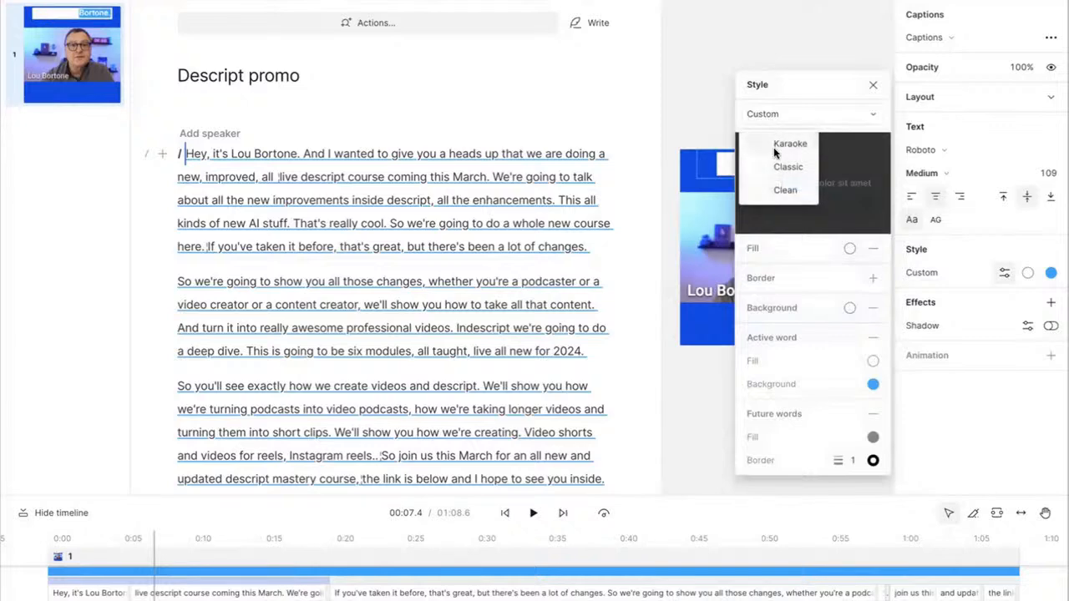
{"action": "left_click", "coordinate": [773, 145]}
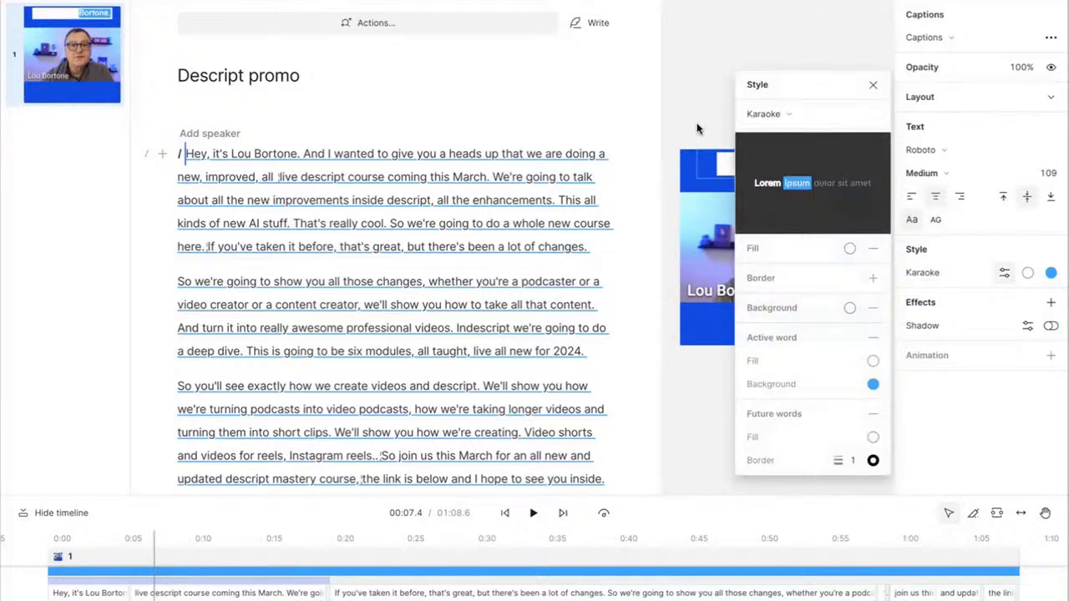
{"action": "left_click", "coordinate": [737, 168]}
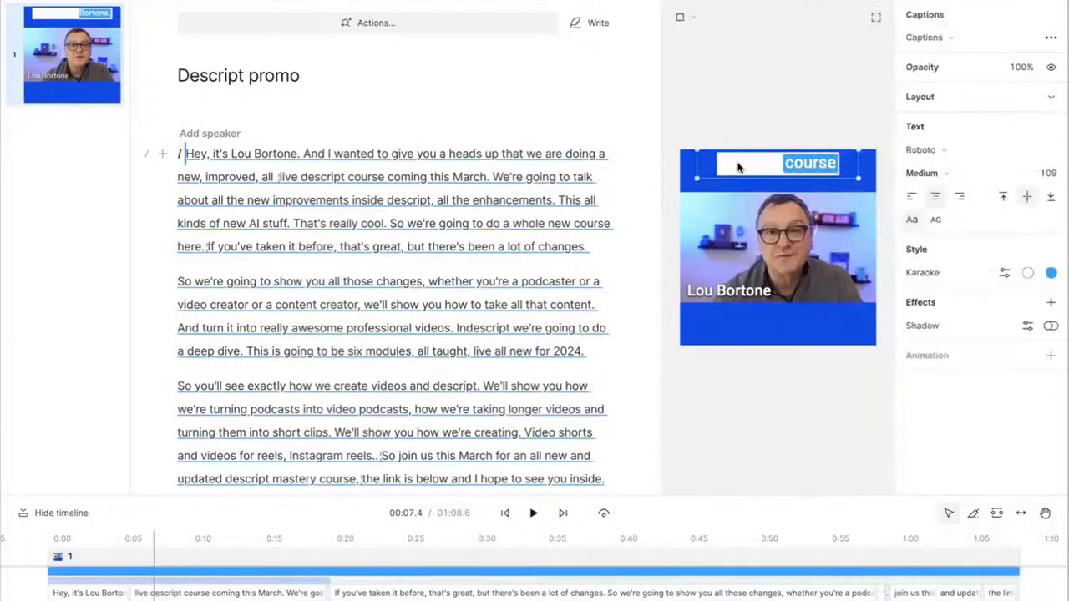
- Try a 10% black fill for the caption text and set the fill back to white
{"action": "left_click", "coordinate": [1029, 276]}
{"action": "left_click", "coordinate": [879, 373]}
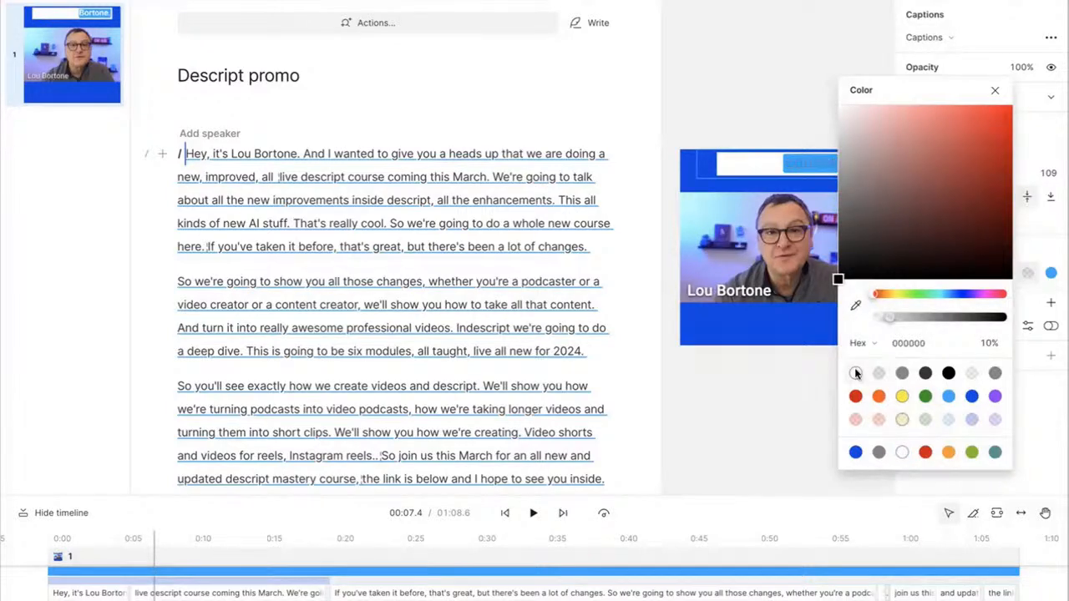
{"action": "left_click", "coordinate": [855, 373]}
{"action": "left_click", "coordinate": [737, 76]}
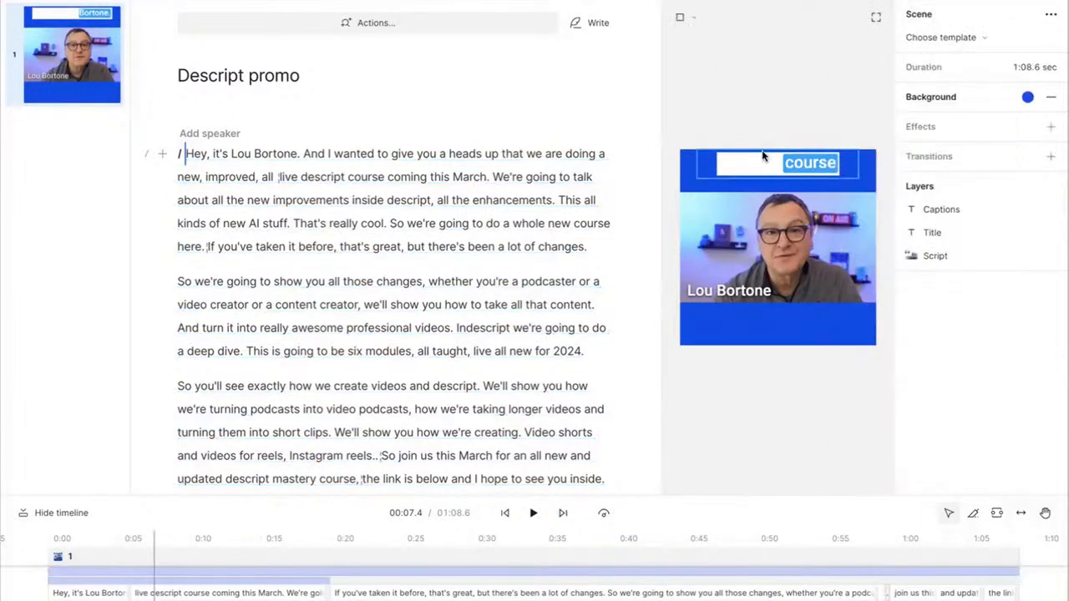
{"action": "left_click", "coordinate": [765, 170]}
- Add a waveform, place it in the blue band below the footage, and enlarge it to the full frame width
{"action": "left_click", "coordinate": [769, 324]}
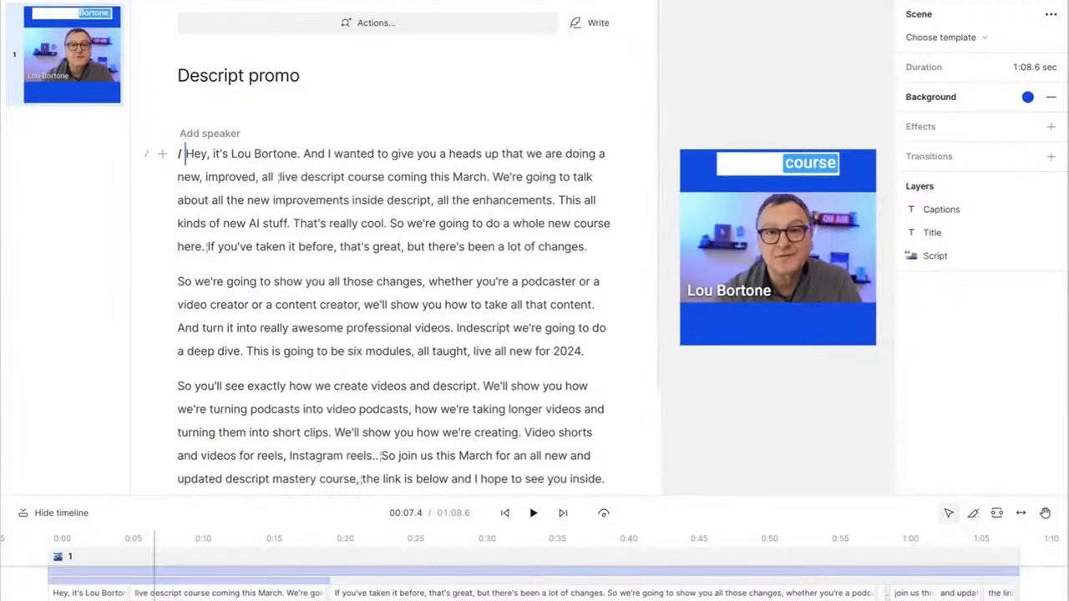
{"action": "left_click", "coordinate": [562, 3]}
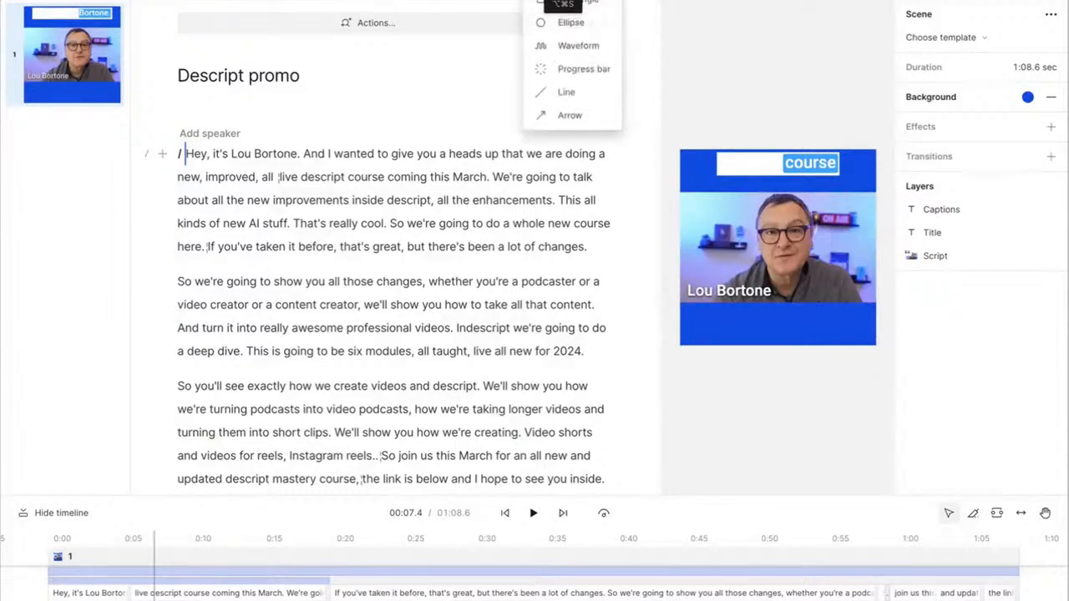
{"action": "left_click", "coordinate": [574, 46]}
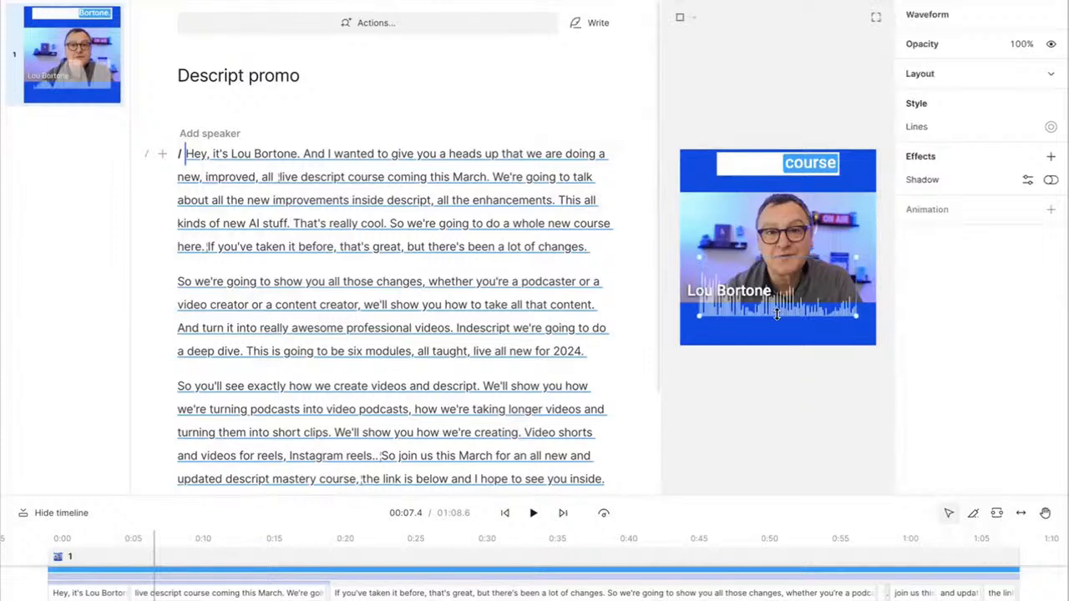
{"action": "left_click_drag", "start_coordinate": [738, 311], "coordinate": [718, 327]}
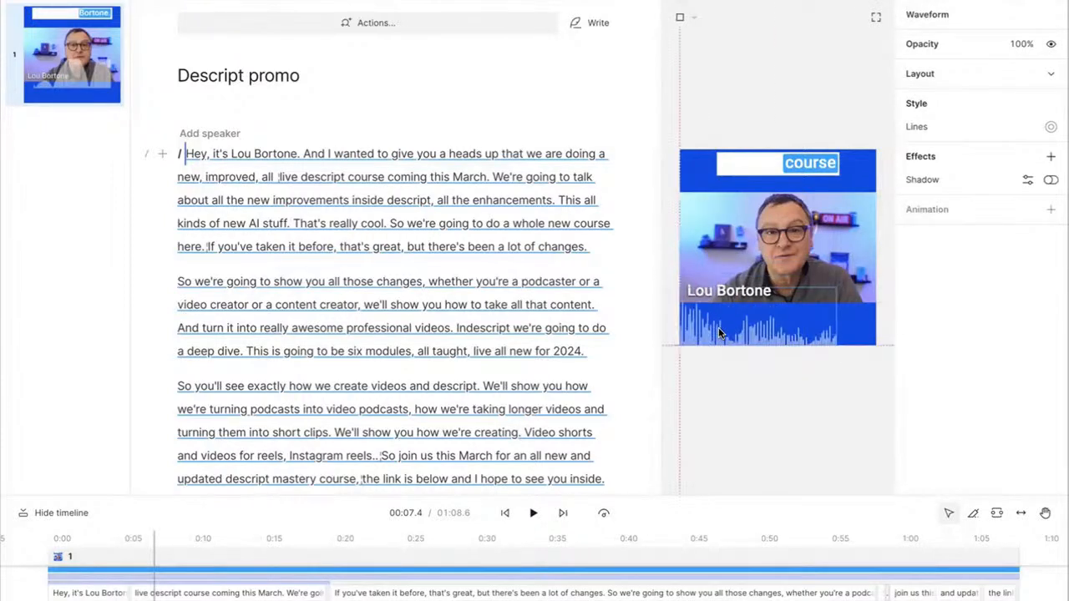
{"action": "left_click_drag", "start_coordinate": [836, 346], "coordinate": [873, 349]}
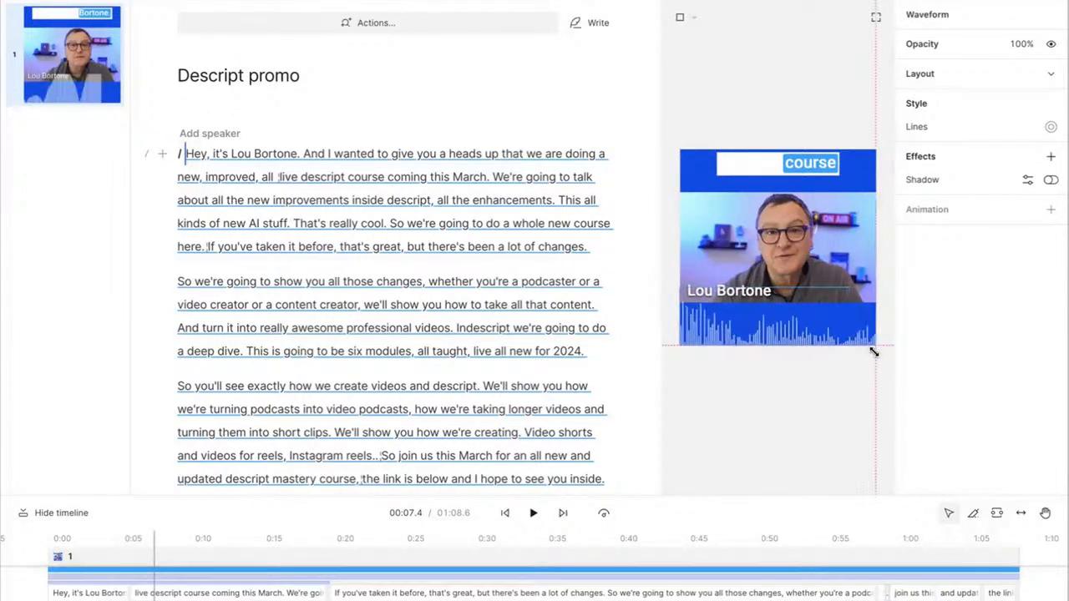
- Play the video briefly from the word "cool" in the script to preview the waveform and captions
{"action": "left_click", "coordinate": [358, 224]}
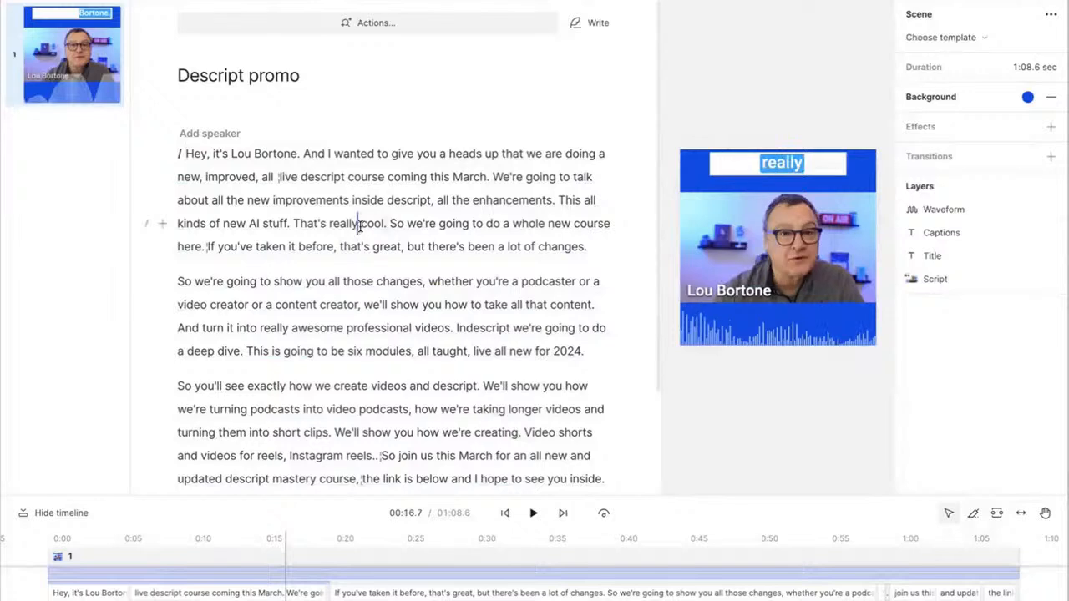
{"action": "key", "text": "space"}
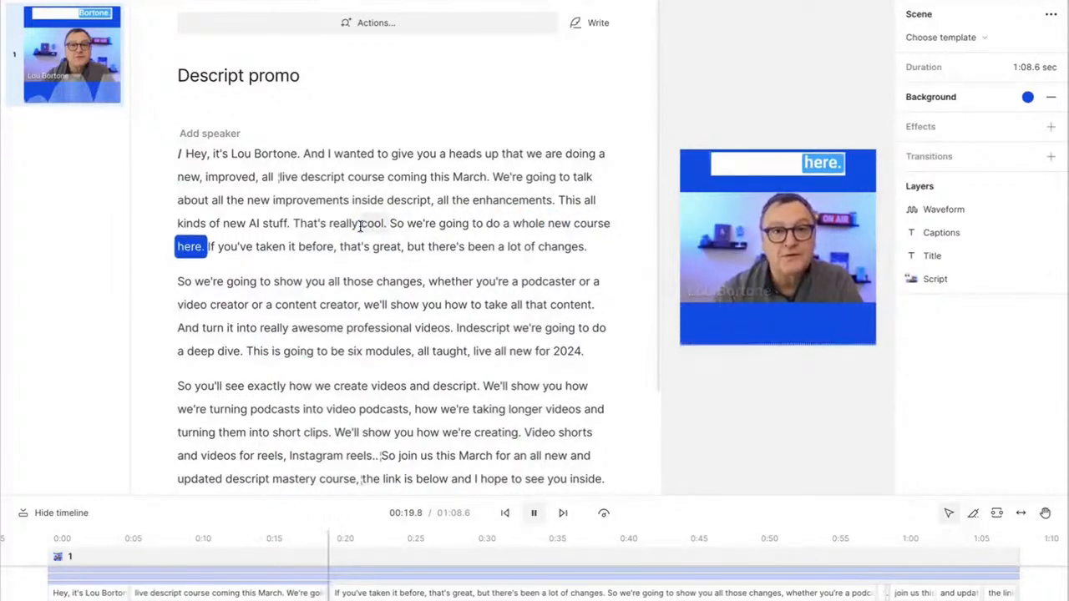
{"action": "key", "text": "space"}
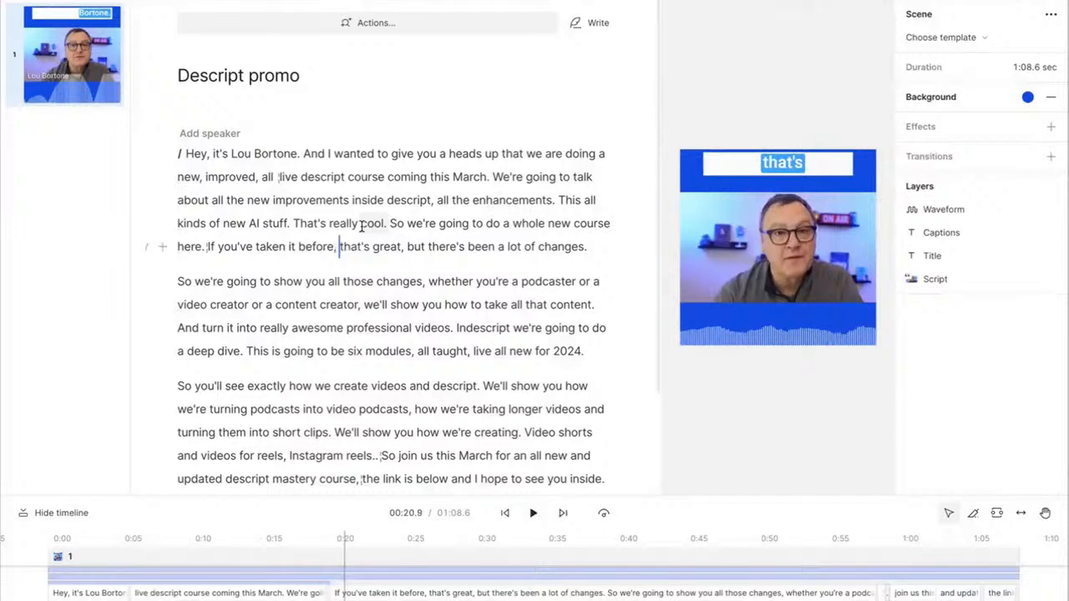
- Set the captions' background color to the translucent gray swatch and play the video briefly to preview it
{"action": "left_click", "coordinate": [830, 173]}
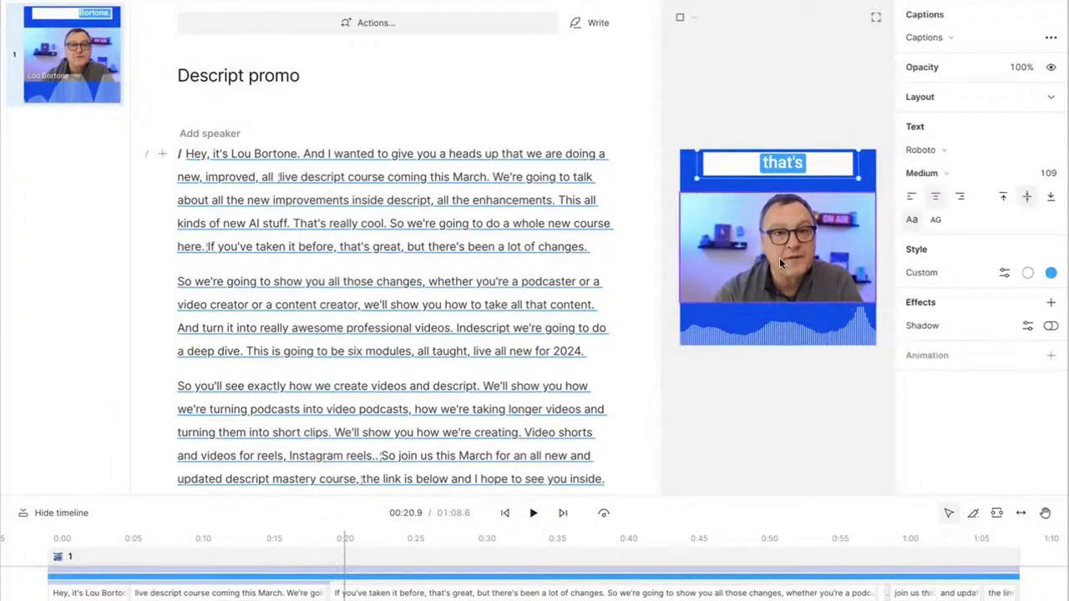
{"action": "left_click", "coordinate": [1004, 273]}
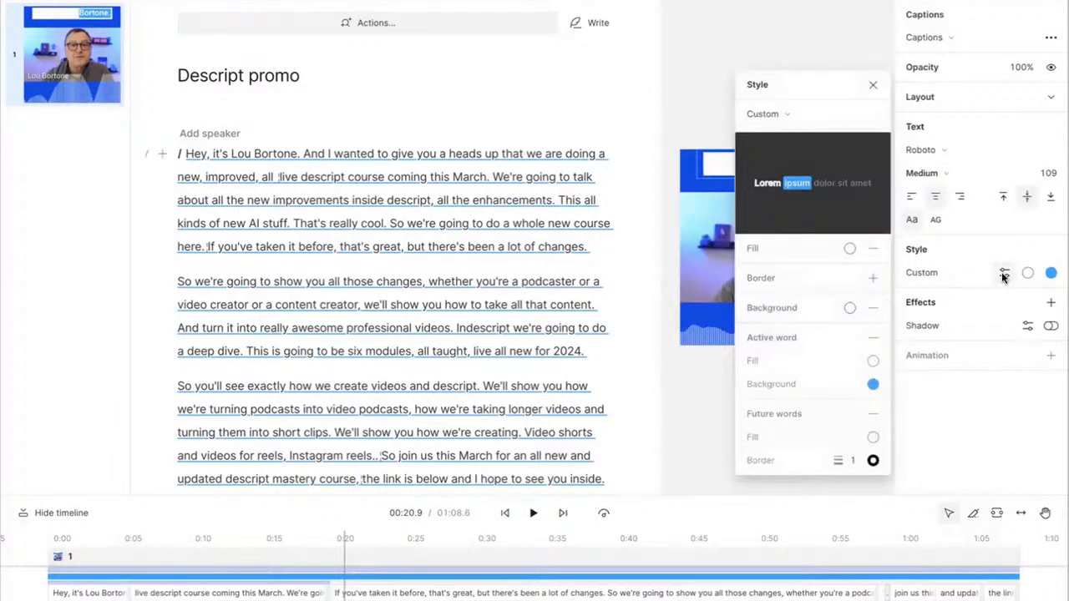
{"action": "left_click", "coordinate": [849, 308]}
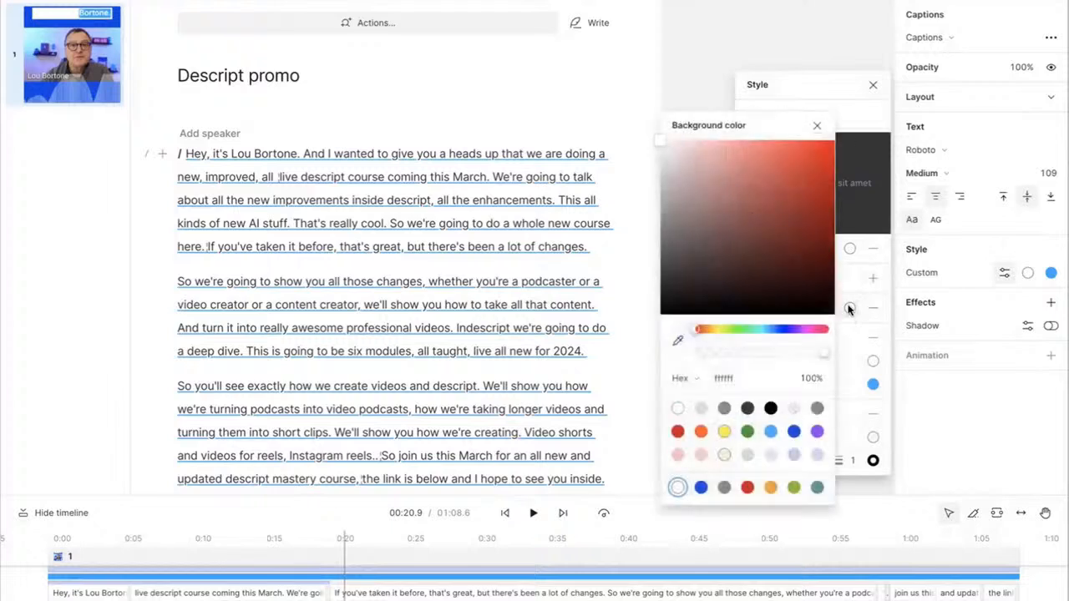
{"action": "left_click", "coordinate": [701, 408]}
{"action": "left_click", "coordinate": [697, 89]}
{"action": "left_click", "coordinate": [698, 88]}
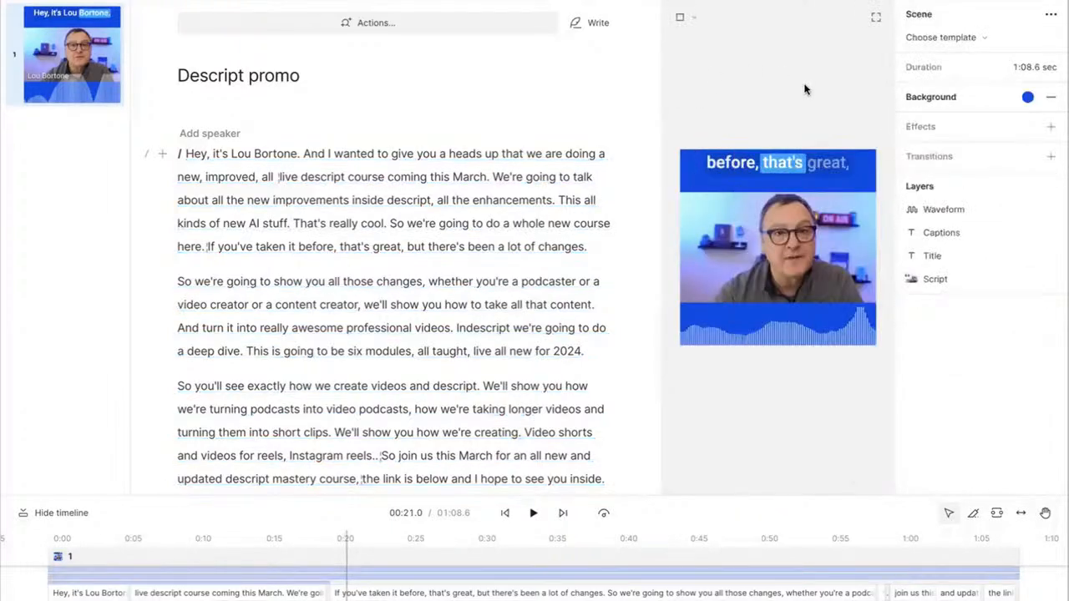
{"action": "key", "text": "space"}
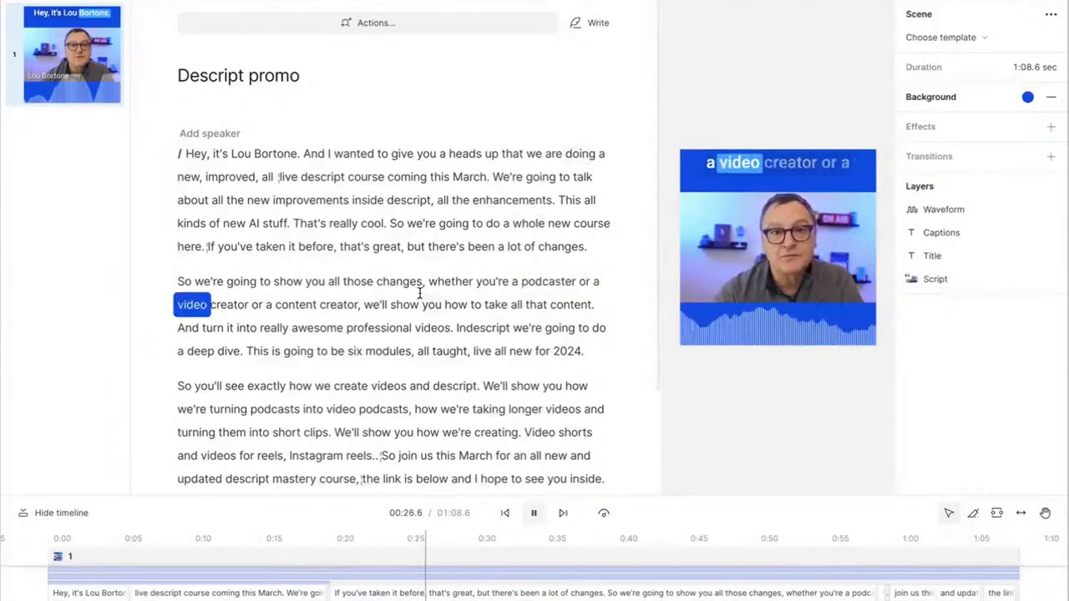
{"action": "key", "text": "space"}
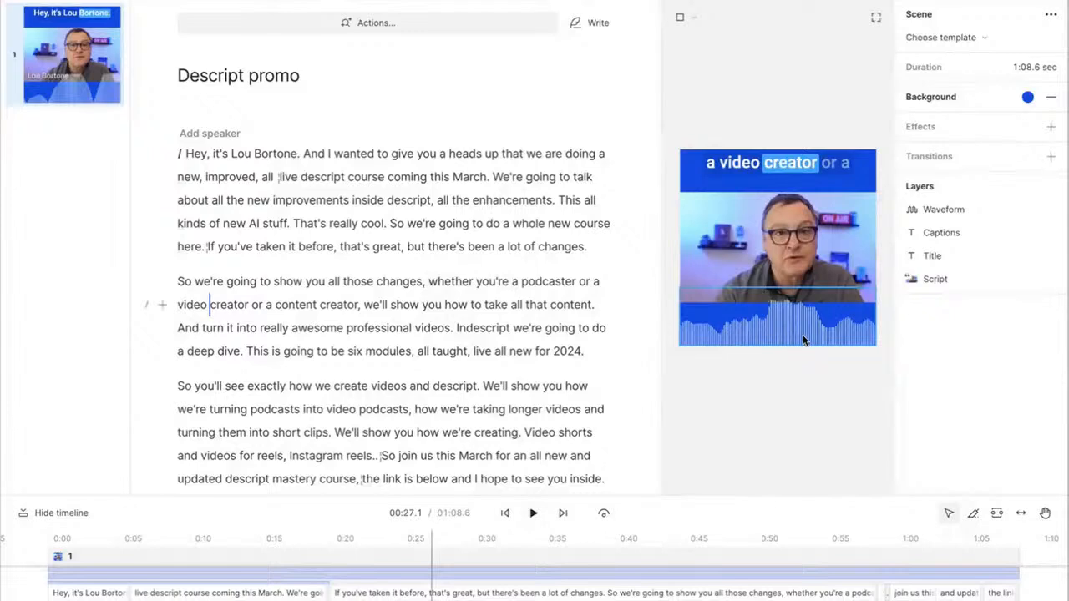
- Browse the stock media library's music and preview several instrumental tracks, including Bouncy Walk Instrumental
{"action": "left_click", "coordinate": [786, 170]}
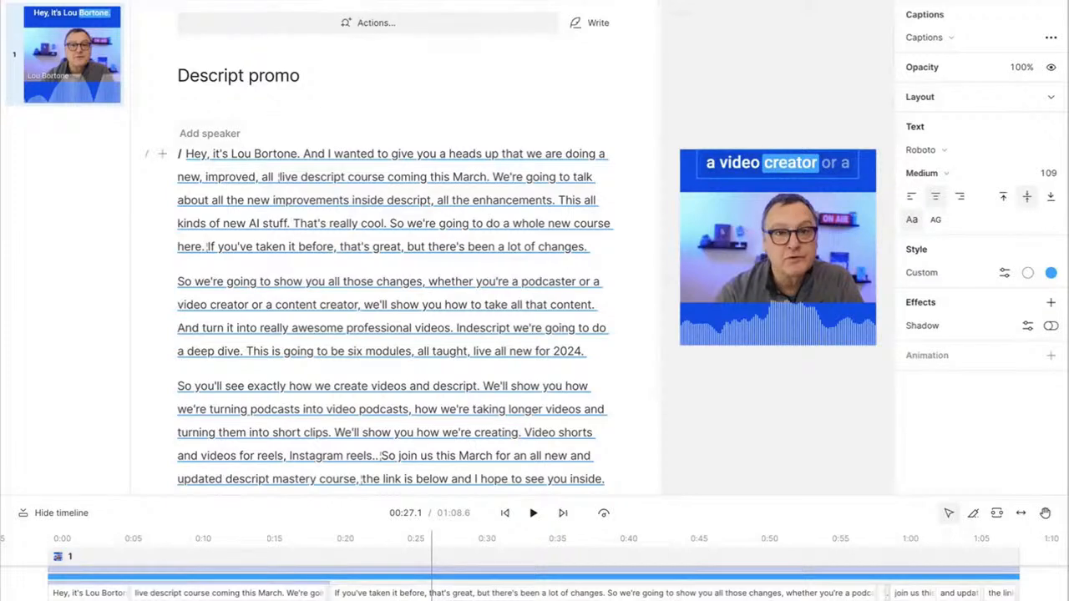
{"action": "left_click", "coordinate": [714, 2]}
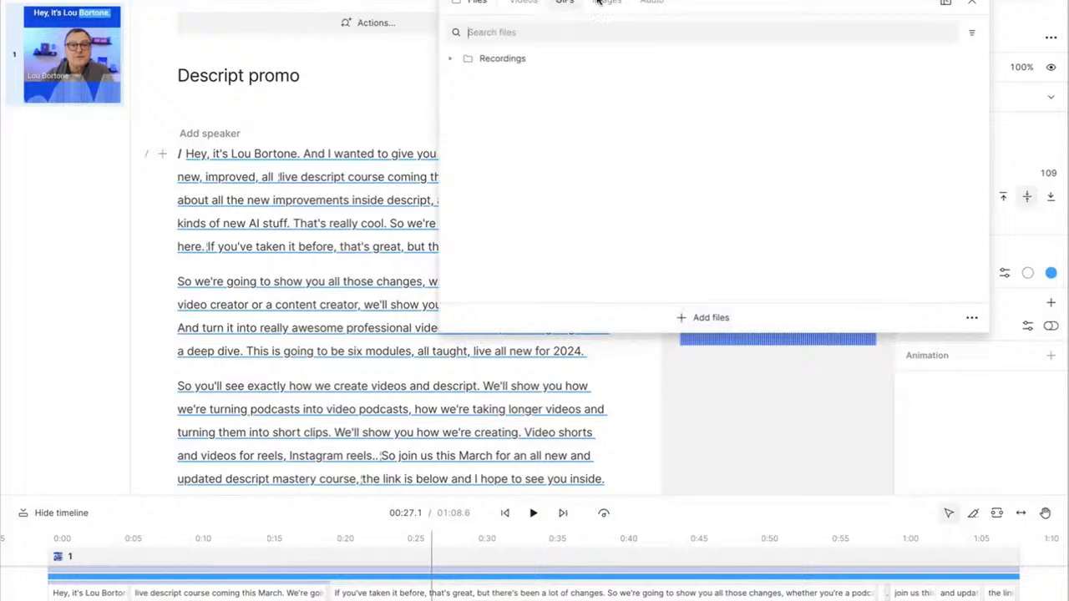
{"action": "left_click", "coordinate": [525, 2]}
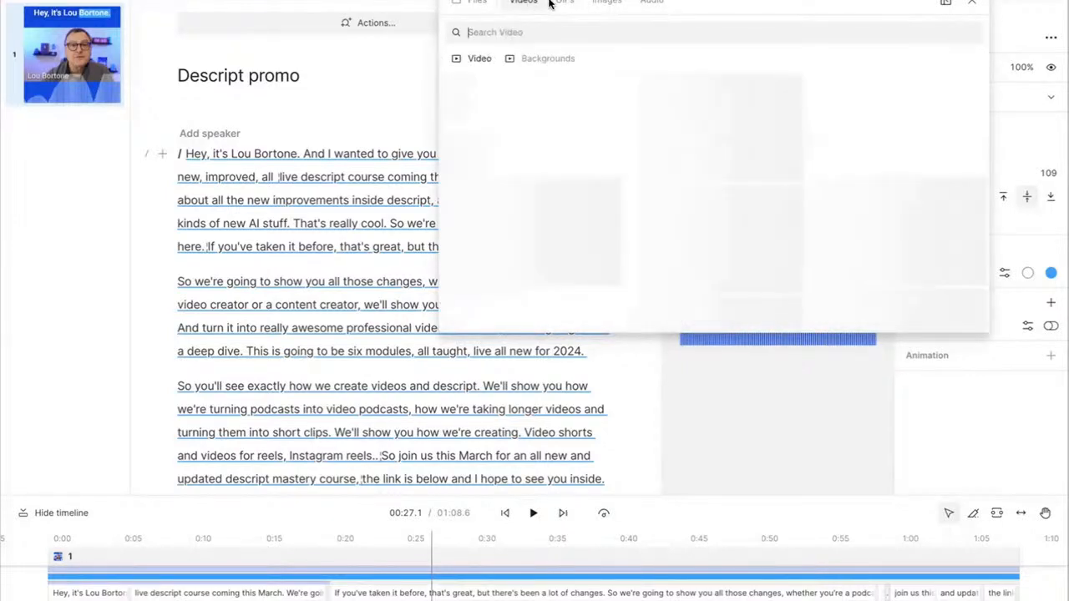
{"action": "left_click", "coordinate": [650, 3]}
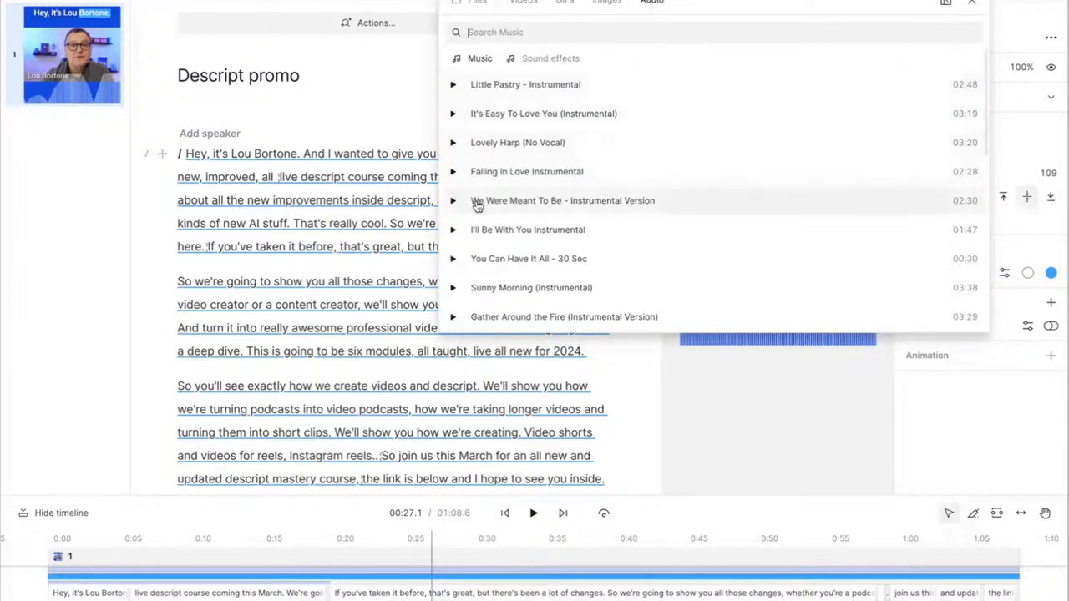
{"action": "scroll", "coordinate": [467, 209], "scroll_direction": "down", "scroll_amount": 1}
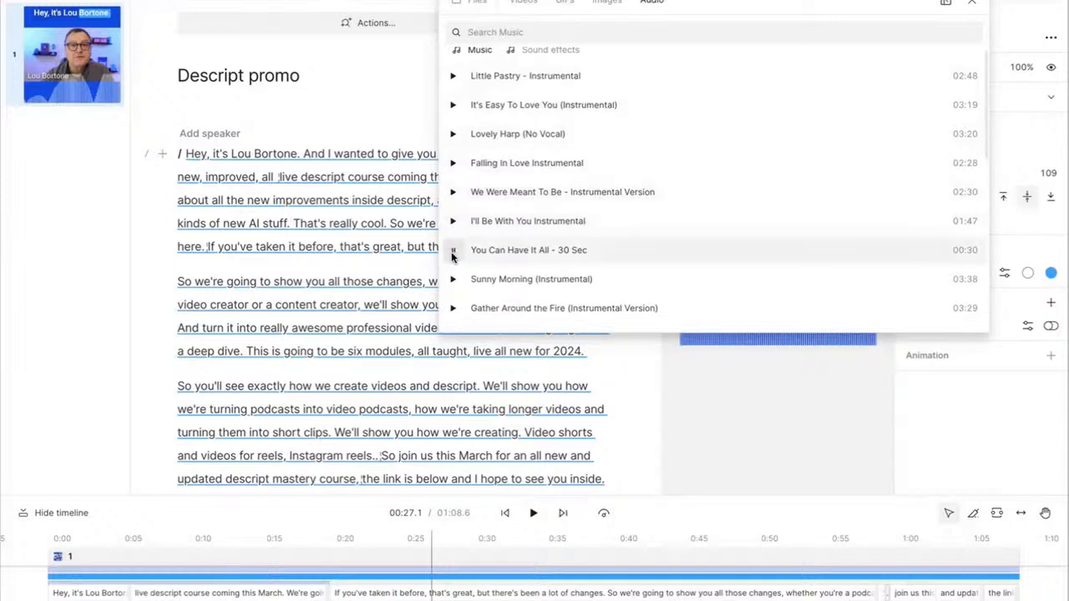
{"action": "scroll", "coordinate": [450, 281], "scroll_direction": "down", "scroll_amount": 3}
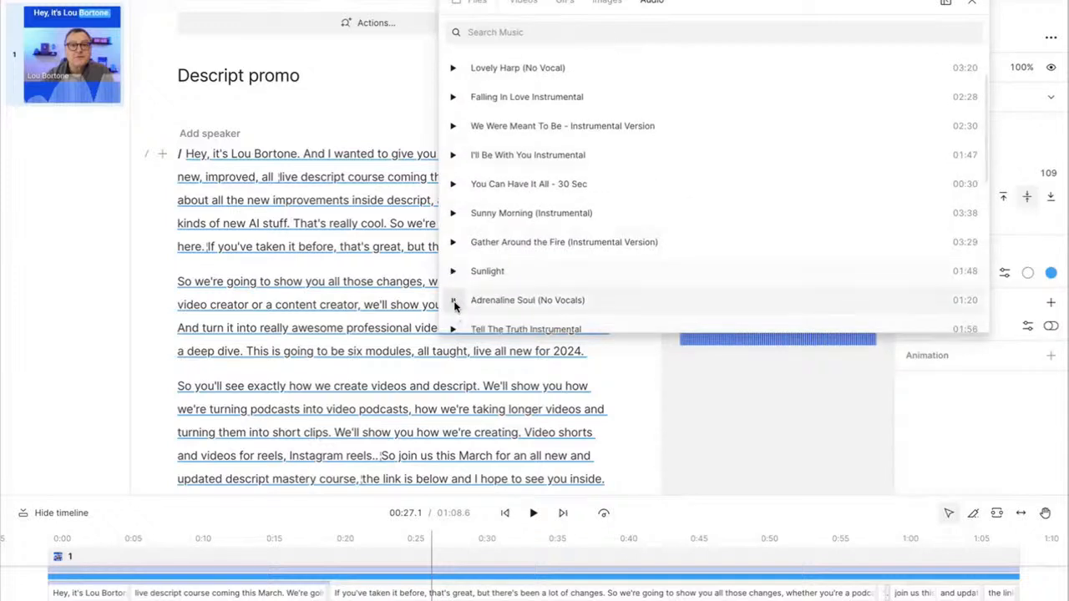
{"action": "scroll", "coordinate": [456, 306], "scroll_direction": "down", "scroll_amount": 5}
{"action": "left_click", "coordinate": [454, 285]}
{"action": "scroll", "coordinate": [455, 295], "scroll_direction": "down", "scroll_amount": 1}
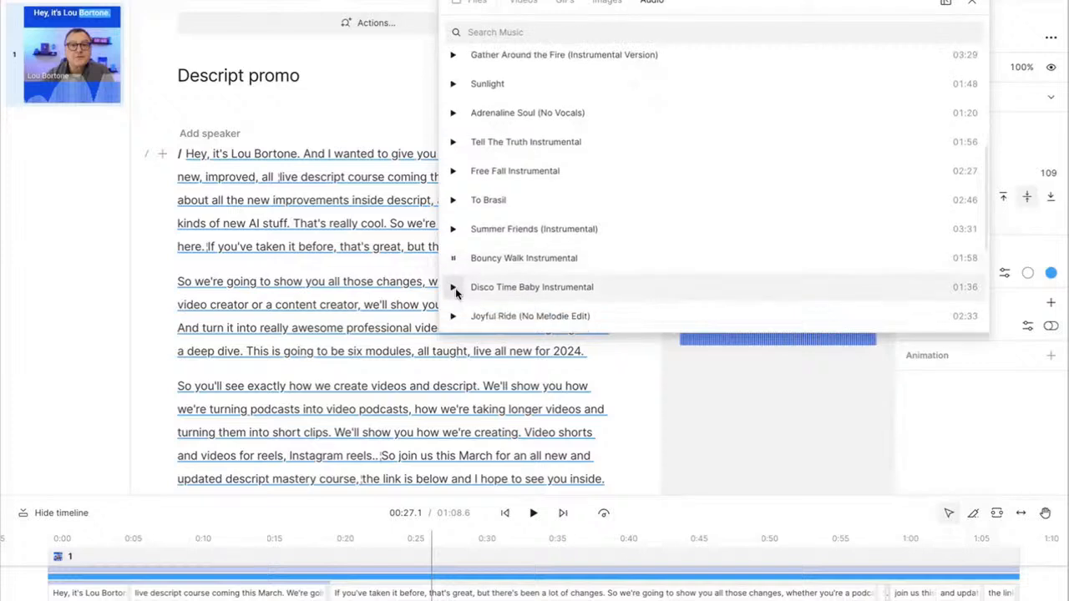
- Preview the stock track "The Road To Success - Light Mix" and add it at the very beginning of the script
{"action": "scroll", "coordinate": [456, 296], "scroll_direction": "down", "scroll_amount": 3}
{"action": "left_click", "coordinate": [454, 298]}
{"action": "scroll", "coordinate": [453, 301], "scroll_direction": "down", "scroll_amount": 1}
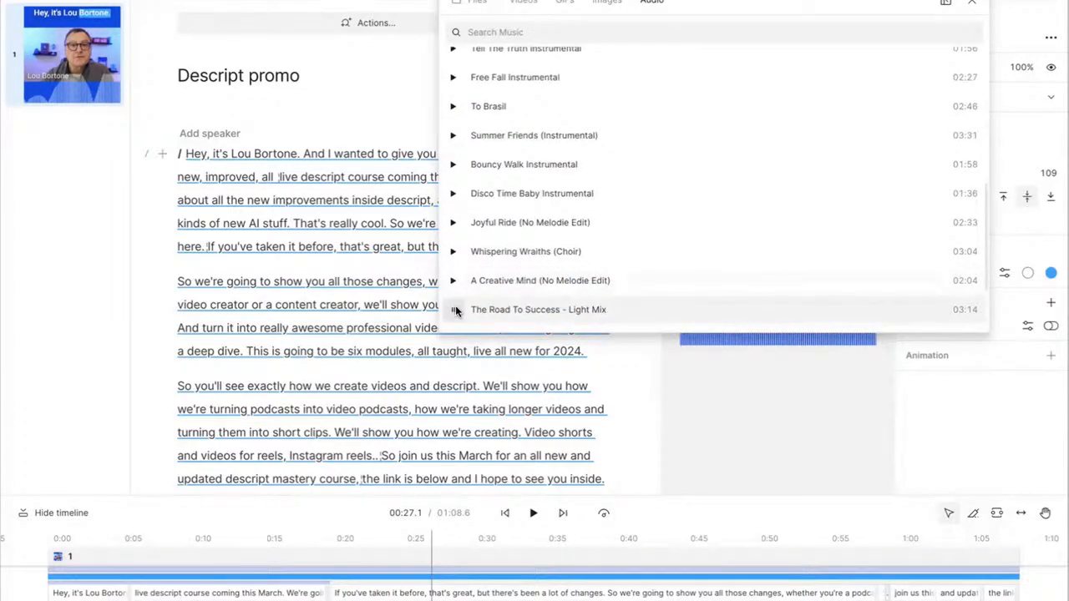
{"action": "left_click_drag", "start_coordinate": [456, 312], "coordinate": [185, 157]}
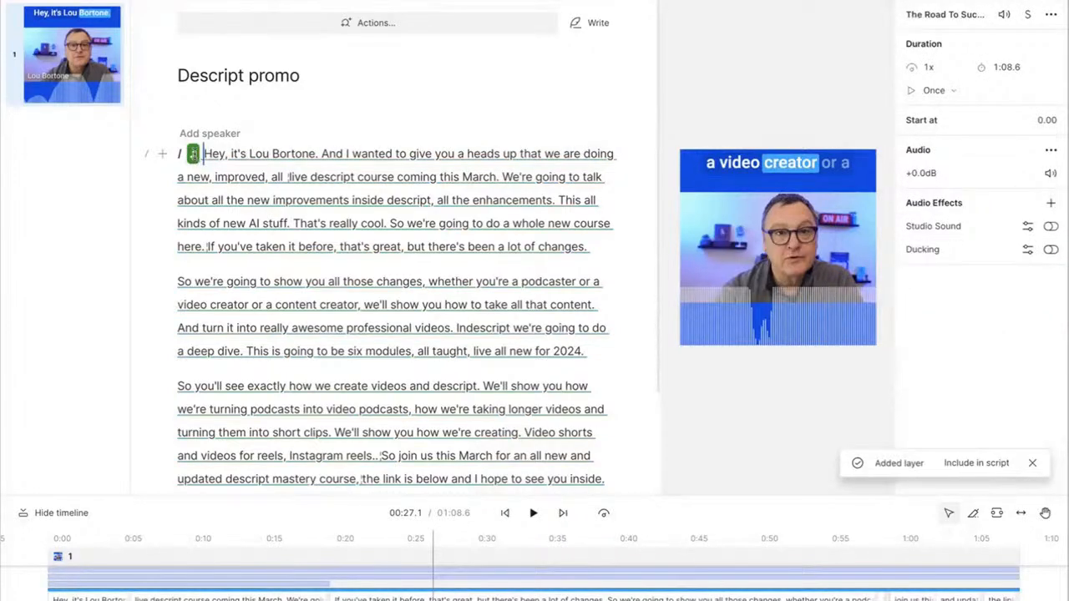
{"action": "left_click", "coordinate": [193, 156]}
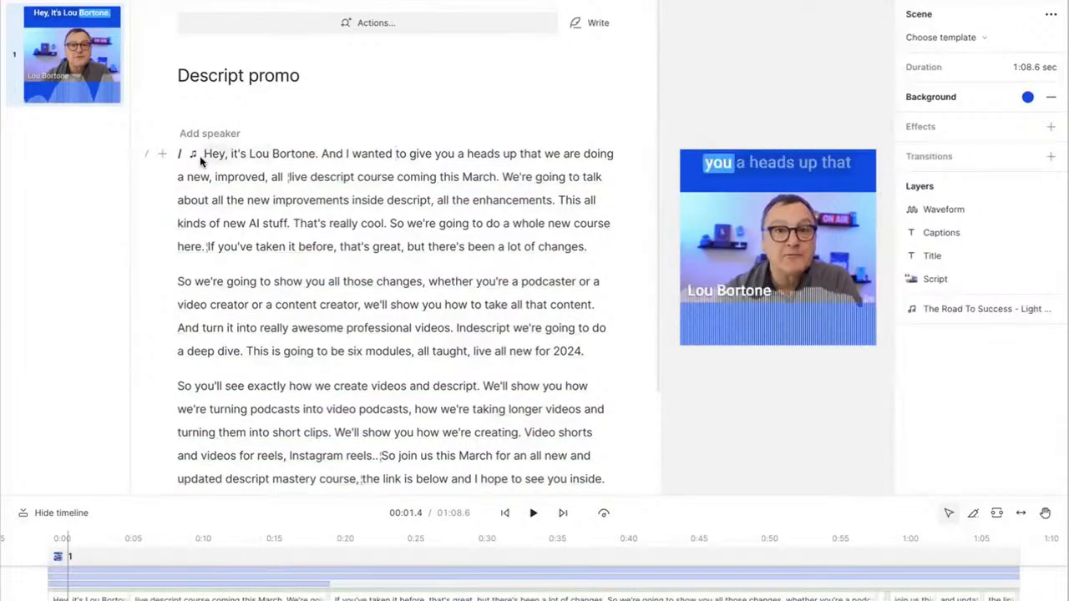
- Lower the background music's volume to about -22 dB and play the video from the first word to check the mix
{"action": "left_click", "coordinate": [194, 158]}
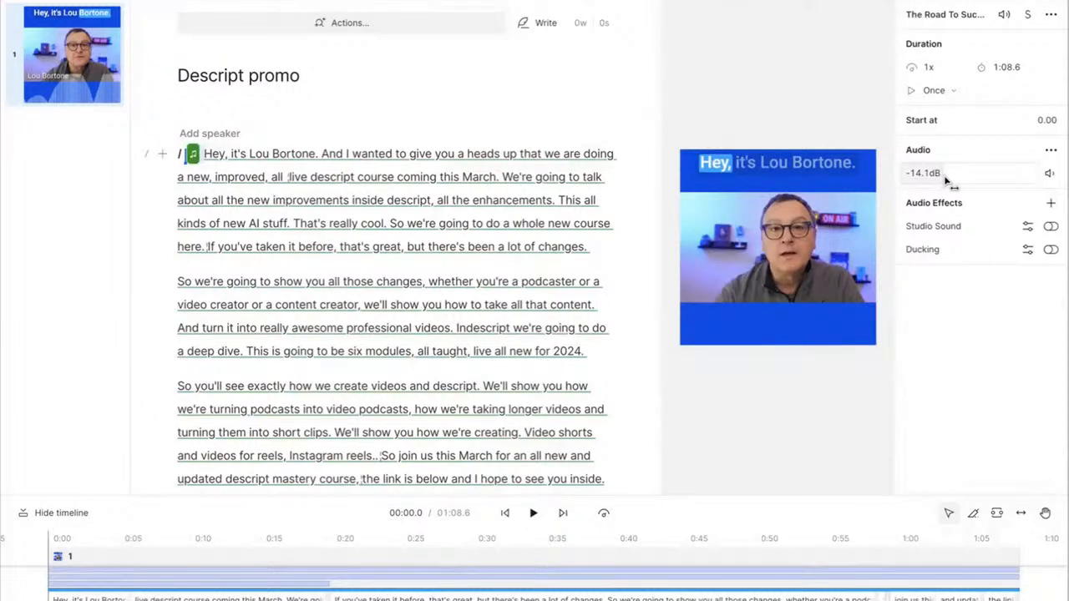
{"action": "left_click_drag", "start_coordinate": [938, 177], "coordinate": [921, 174]}
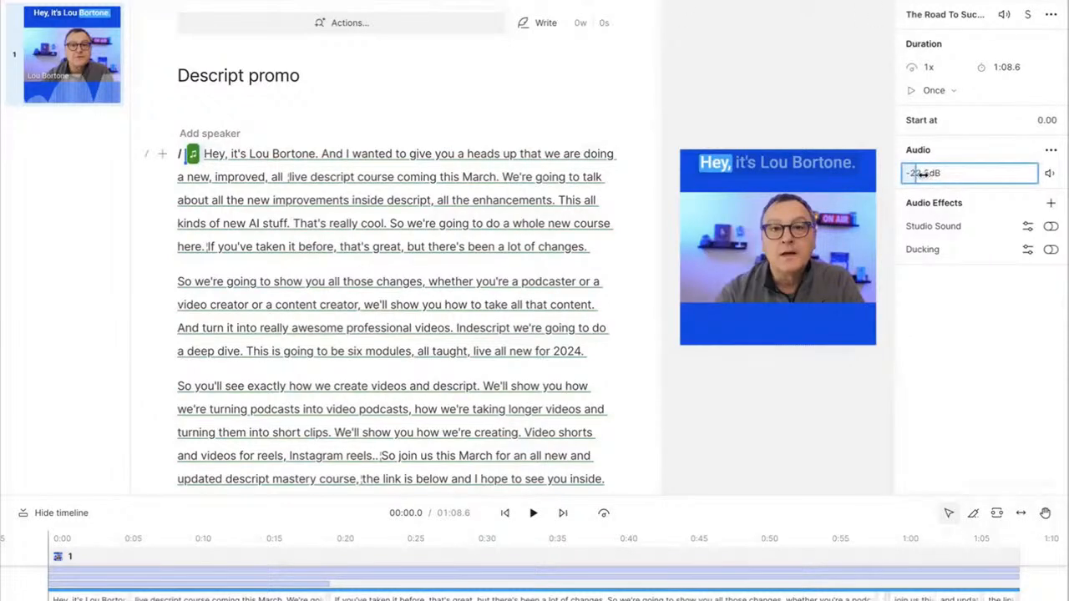
{"action": "left_click", "coordinate": [205, 154]}
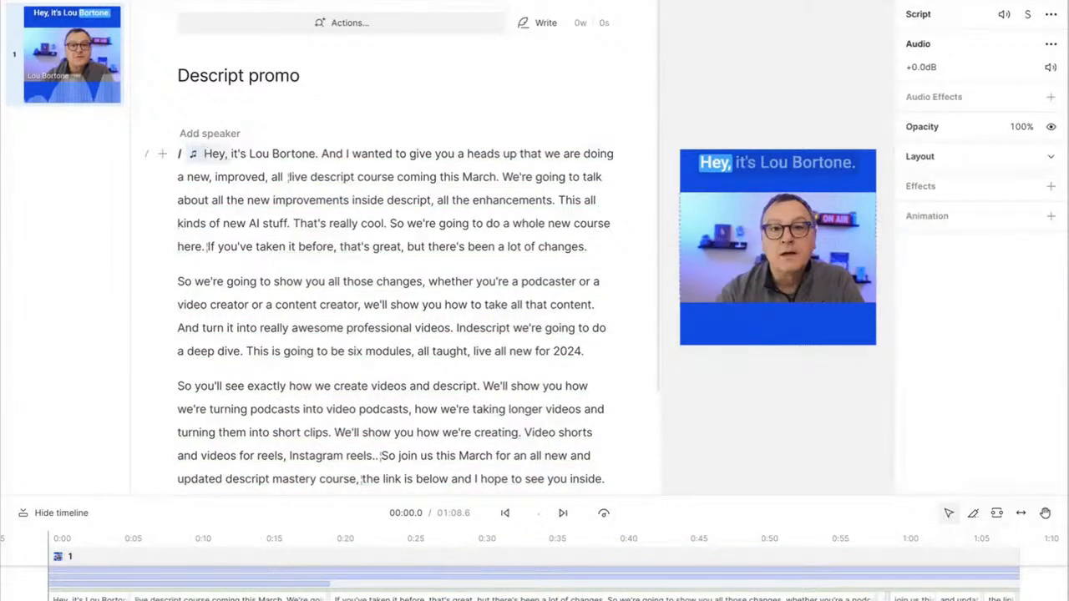
{"action": "key", "text": "space"}
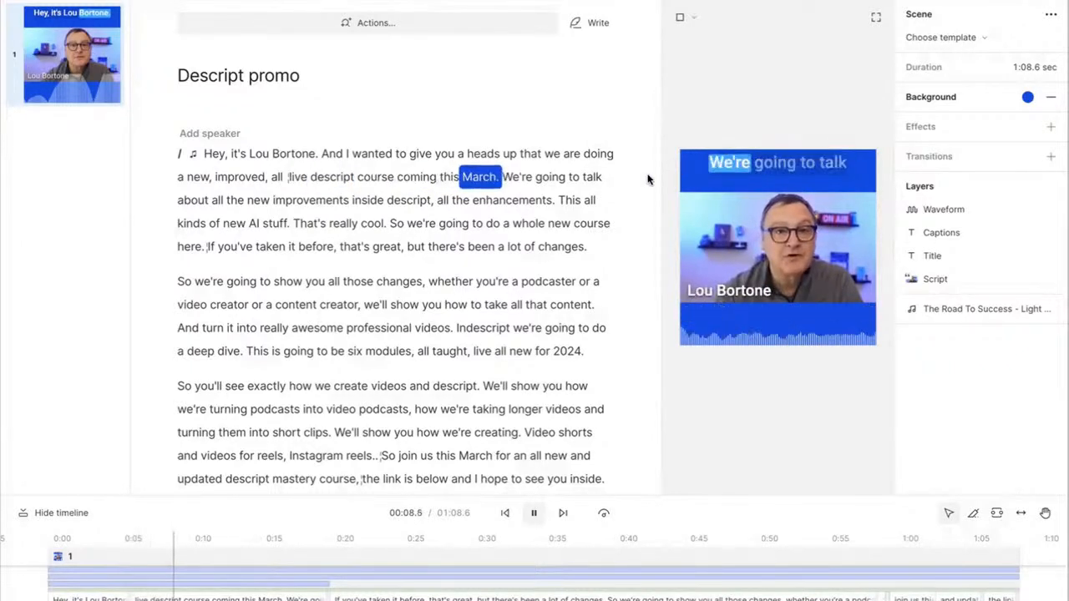
{"action": "key", "text": "space"}
- Enlarge the timeline, add a short fade-out at the end of the music track, and play the video's ending
{"action": "scroll", "coordinate": [585, 250], "scroll_direction": "down", "scroll_amount": 3}
{"action": "left_click", "coordinate": [554, 361]}
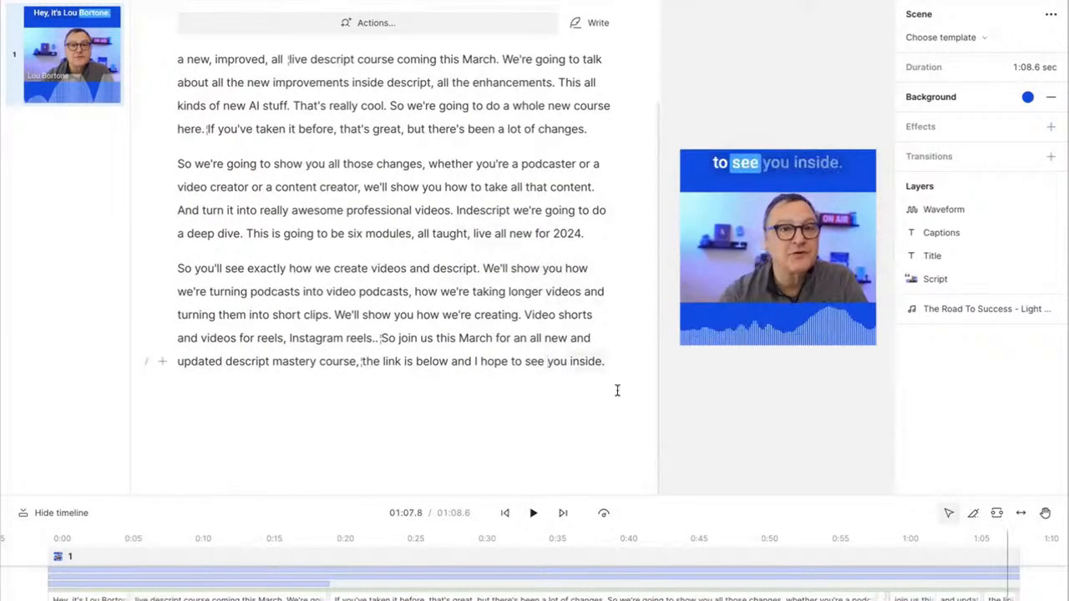
{"action": "left_click_drag", "start_coordinate": [957, 494], "coordinate": [953, 397]}
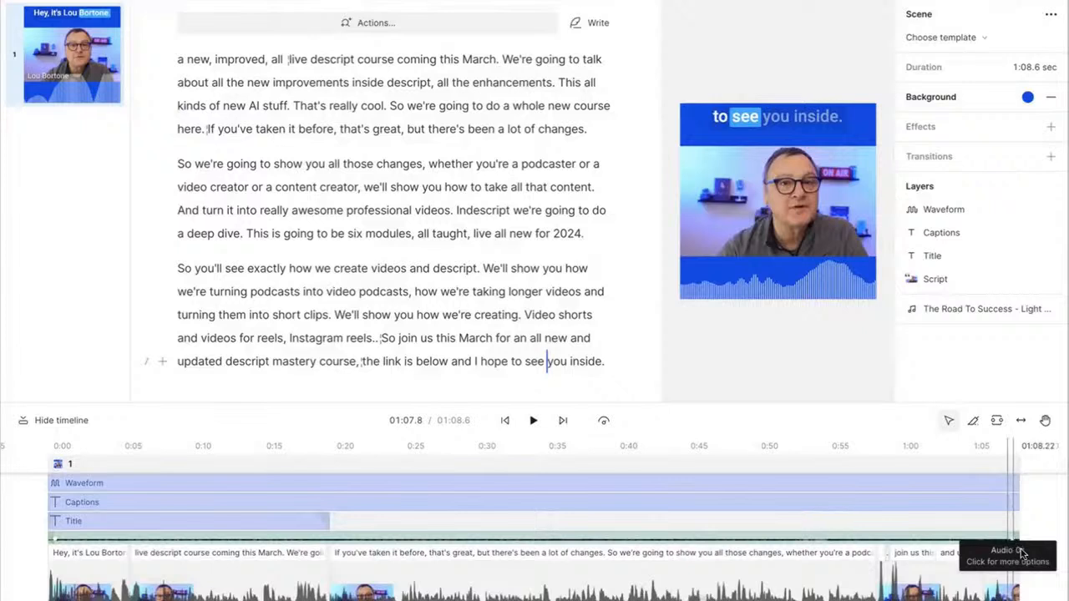
{"action": "left_click_drag", "start_coordinate": [1011, 540], "coordinate": [986, 537]}
{"action": "left_click", "coordinate": [957, 526]}
{"action": "key", "text": "space"}
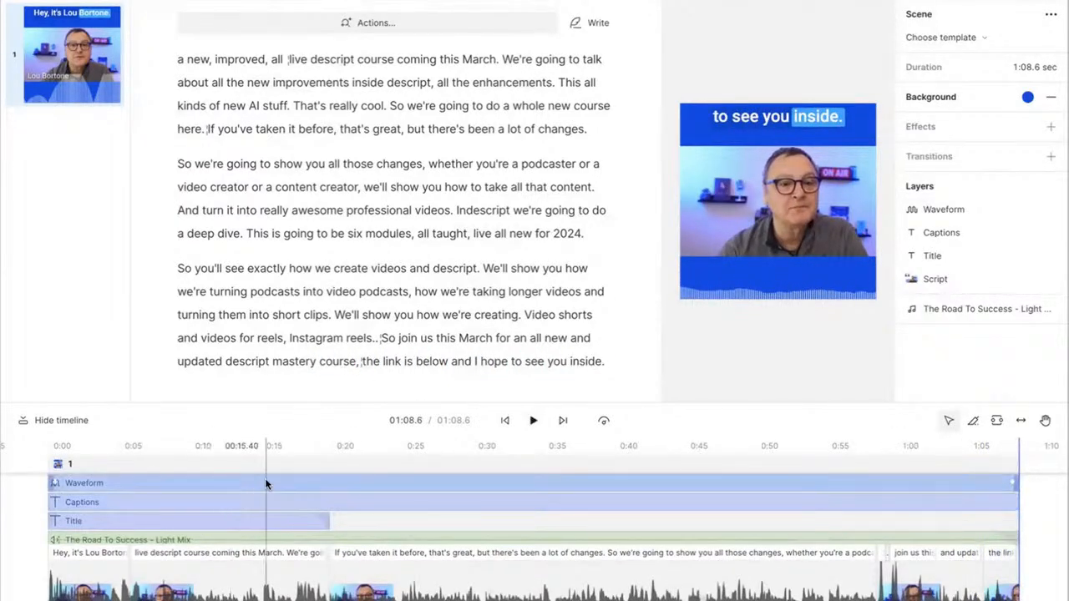
- Apply the Green Screen effect to the script's speaker footage
{"action": "left_click", "coordinate": [178, 504]}
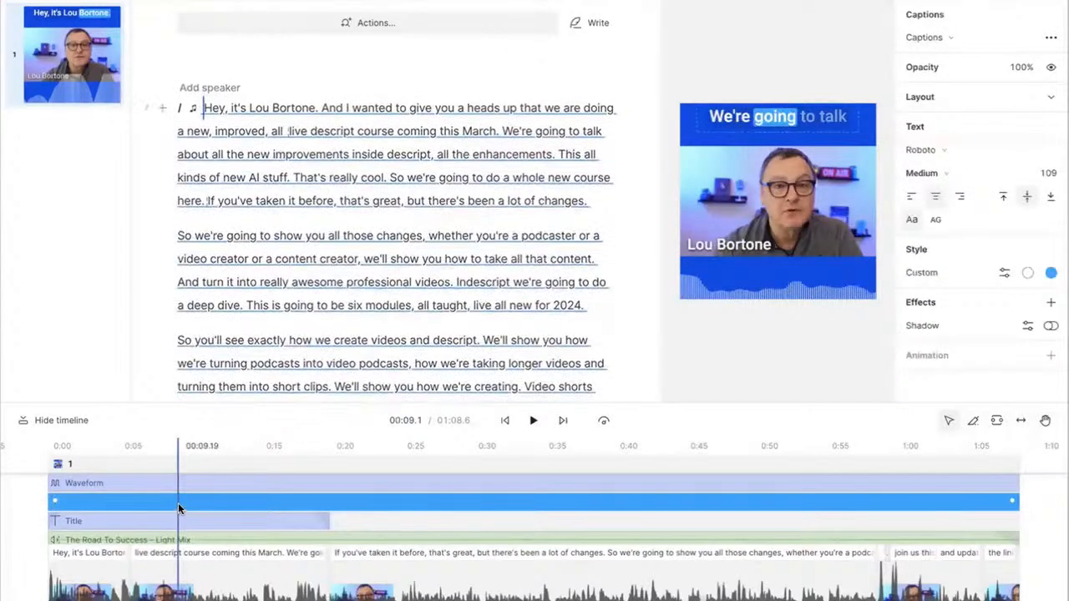
{"action": "left_click", "coordinate": [802, 124]}
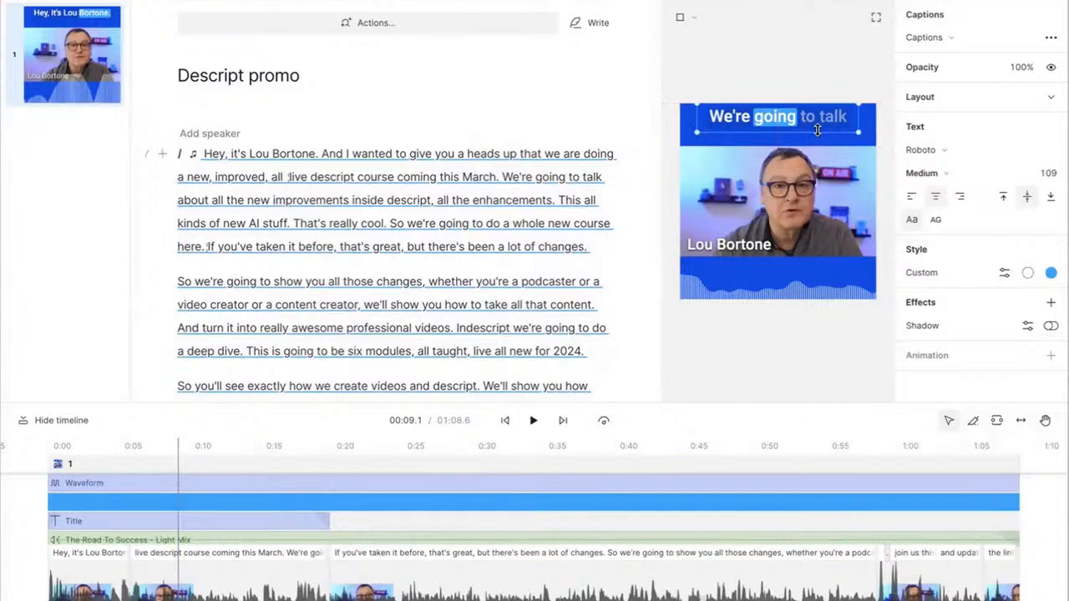
{"action": "left_click", "coordinate": [723, 180]}
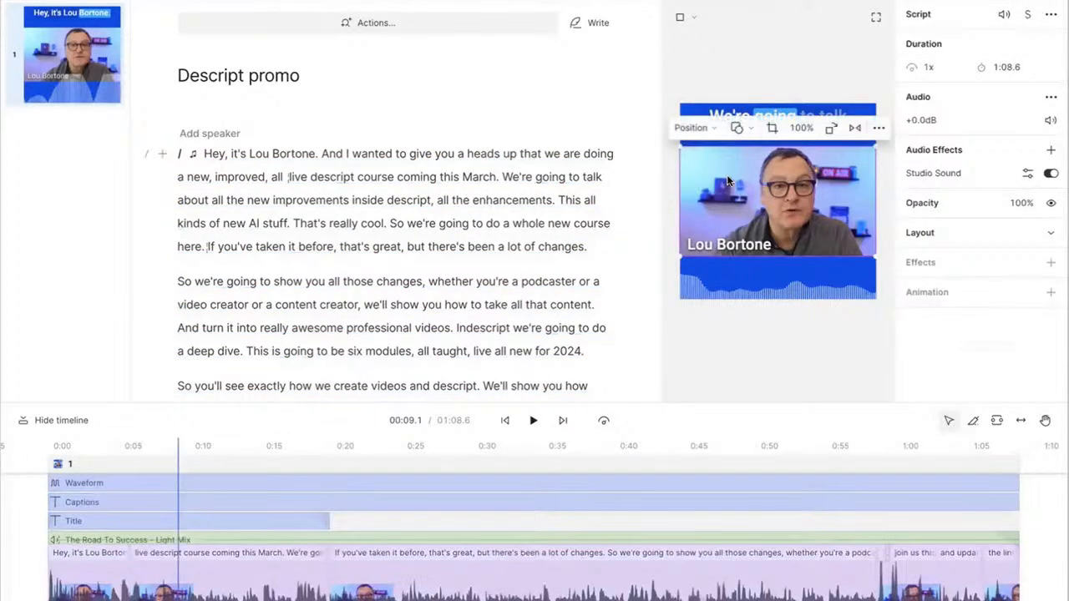
{"action": "left_click", "coordinate": [1050, 264]}
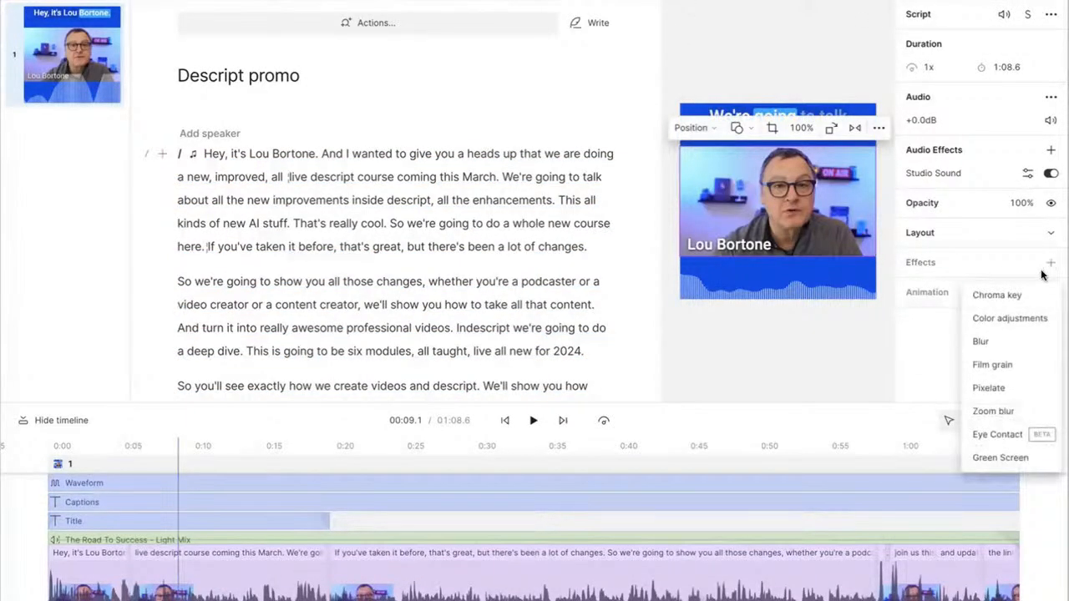
{"action": "left_click", "coordinate": [1001, 457]}
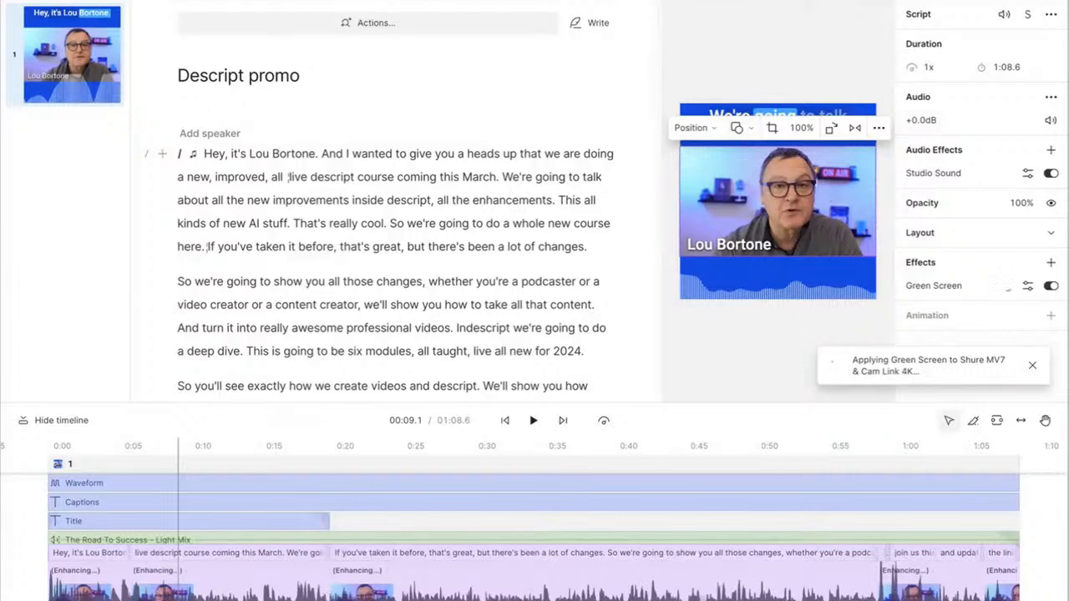
- Add the blue-to-yellow colorful gradient video from the stock video backgrounds to the scene
{"action": "left_click", "coordinate": [714, 1]}
{"action": "left_click", "coordinate": [477, 2]}
{"action": "left_click", "coordinate": [522, 1]}
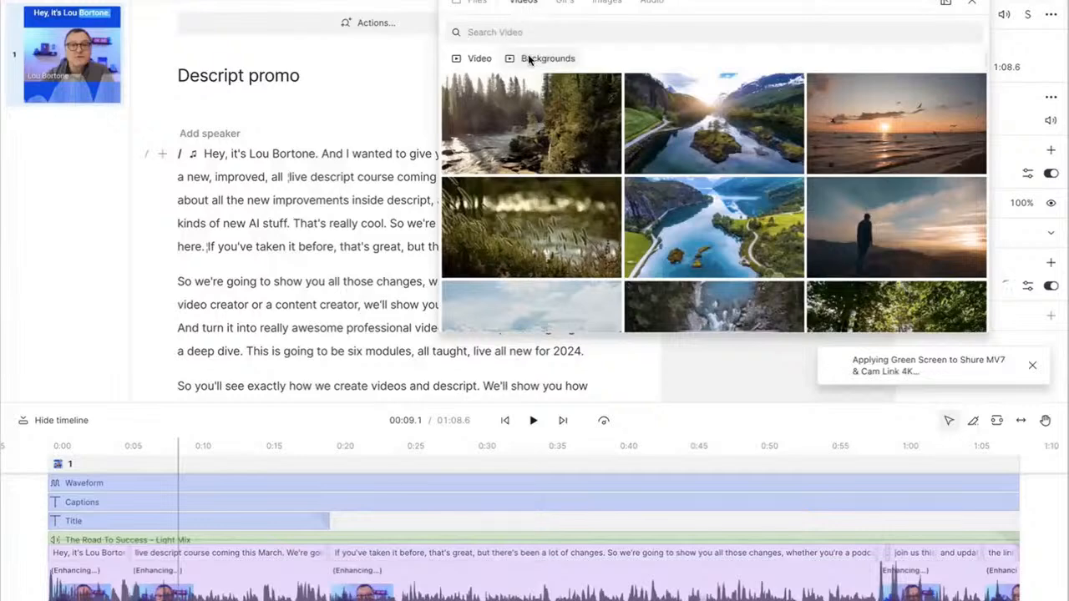
{"action": "left_click", "coordinate": [528, 60]}
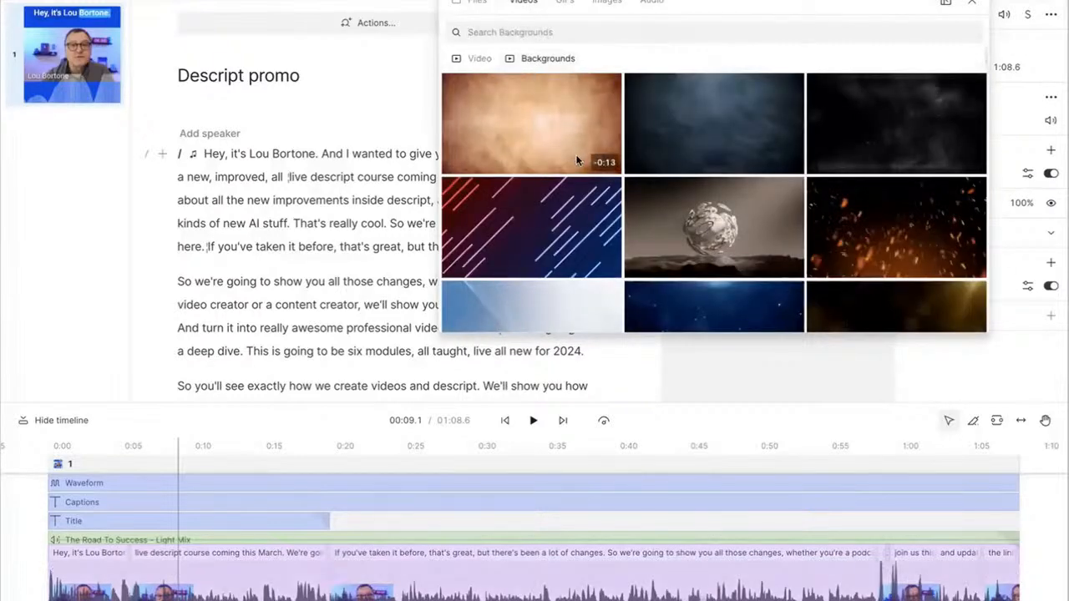
{"action": "scroll", "coordinate": [568, 165], "scroll_direction": "down", "scroll_amount": 3}
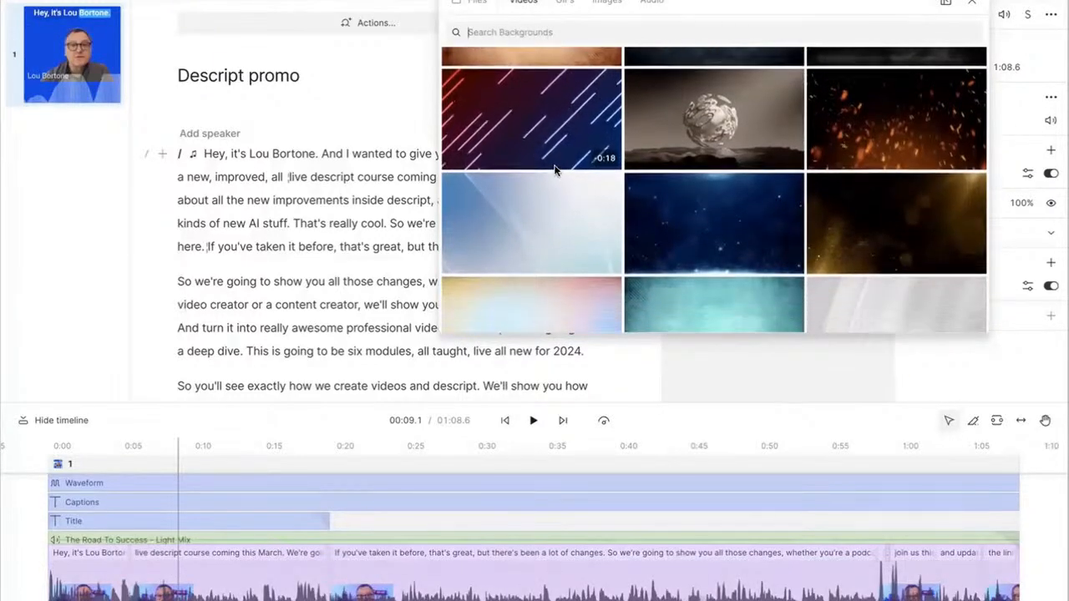
{"action": "scroll", "coordinate": [554, 170], "scroll_direction": "down", "scroll_amount": 5}
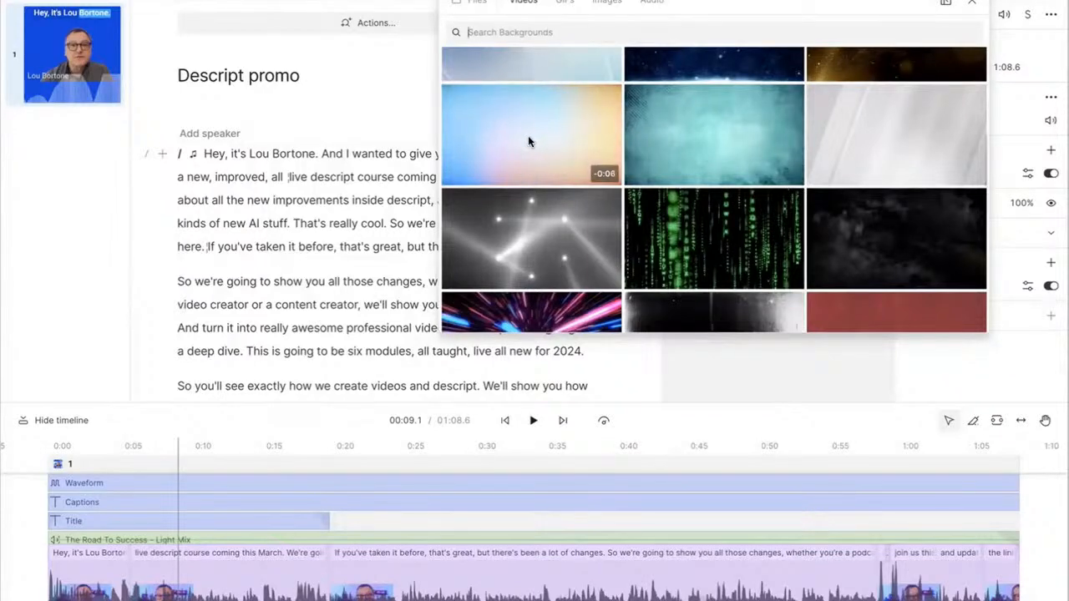
{"action": "left_click", "coordinate": [528, 137]}
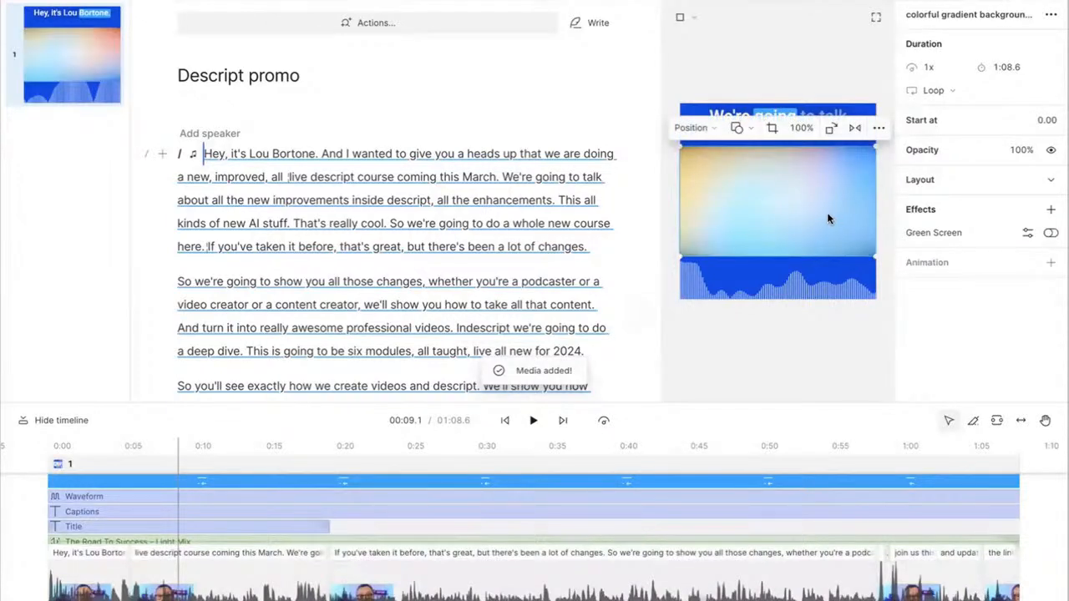
- Send the gradient background layer to the back and play the video from the first word to preview it
{"action": "right_click", "coordinate": [763, 218]}
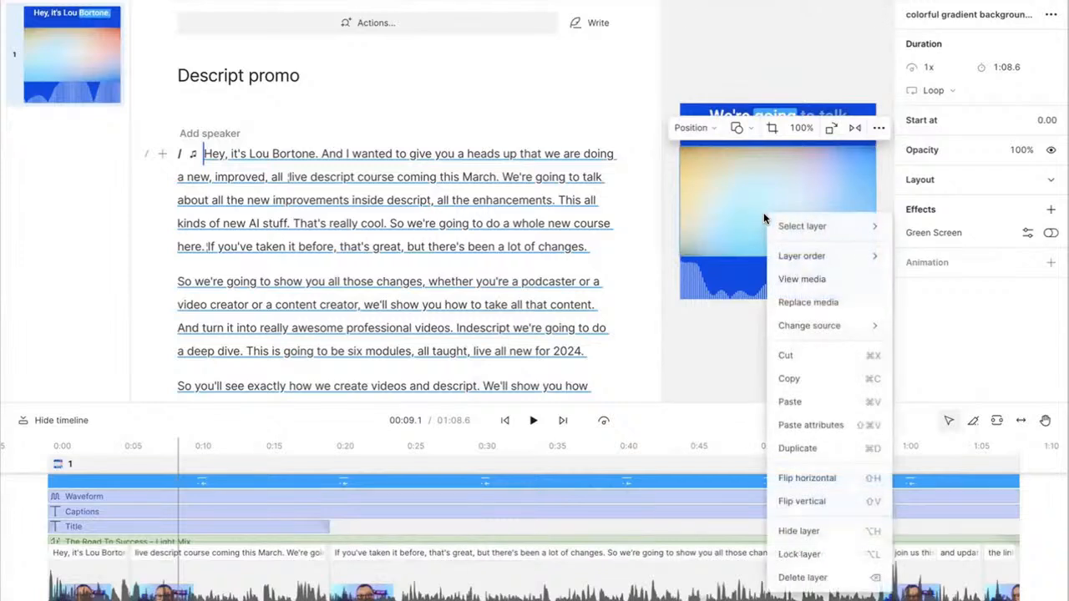
{"action": "mouse_move", "coordinate": [802, 256]}
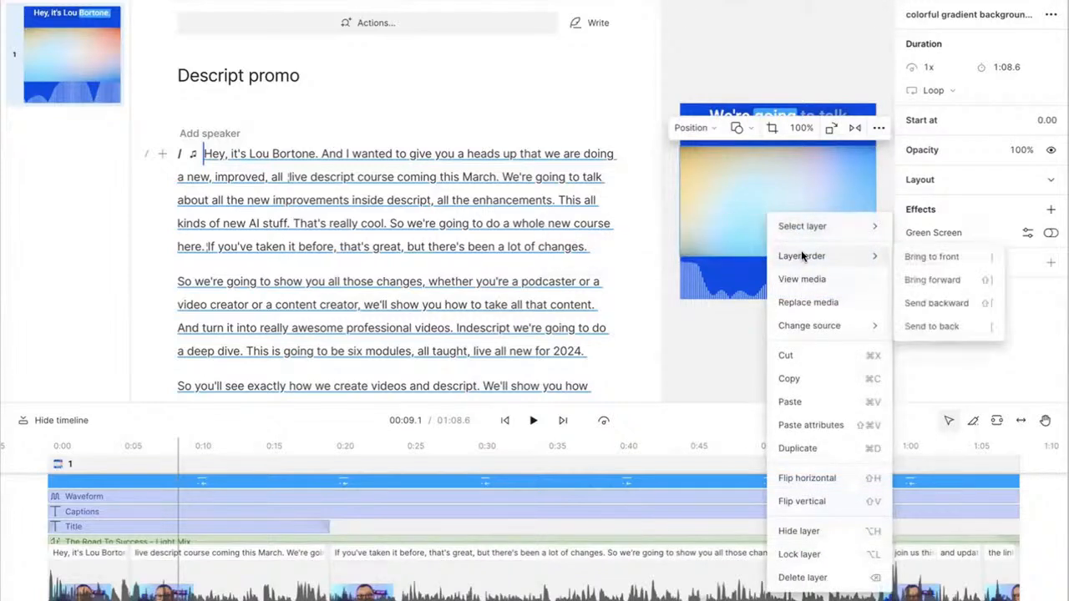
{"action": "left_click", "coordinate": [924, 325]}
{"action": "left_click", "coordinate": [582, 65]}
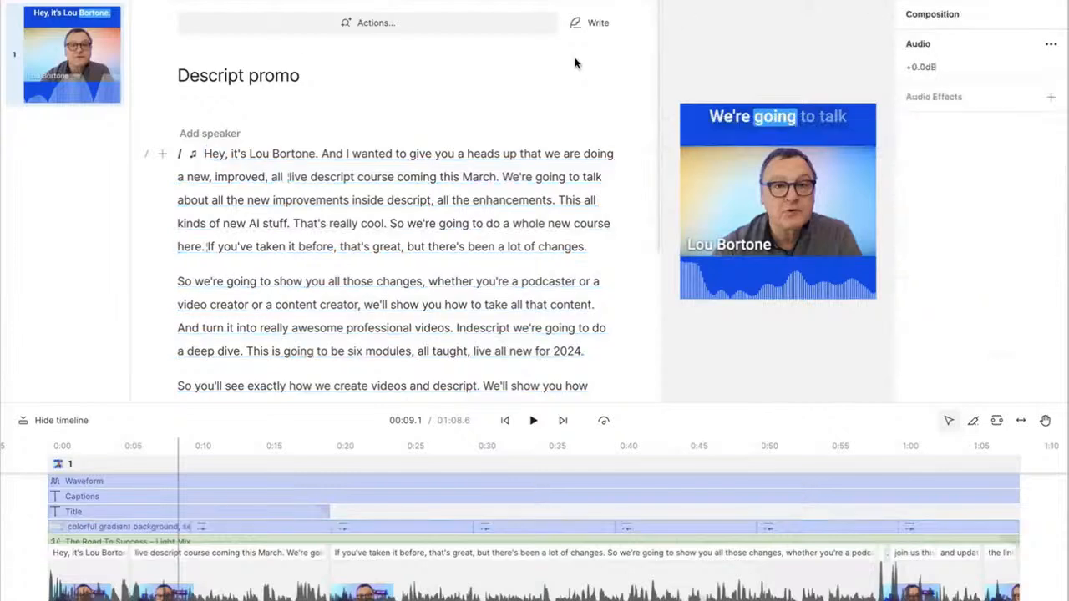
{"action": "left_click", "coordinate": [212, 154]}
{"action": "key", "text": "space"}
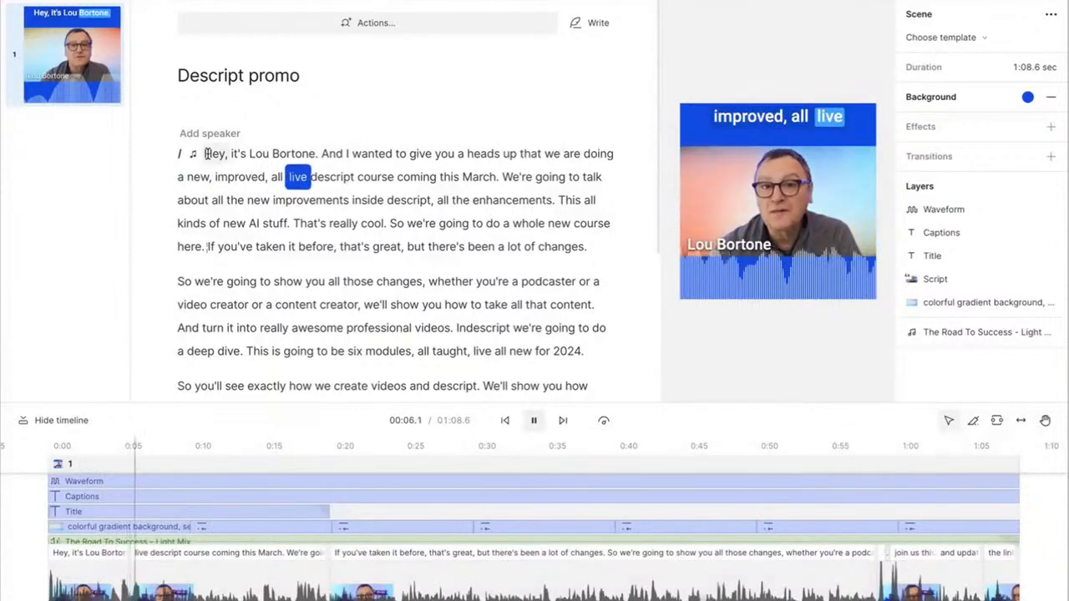
{"action": "key", "text": "space"}
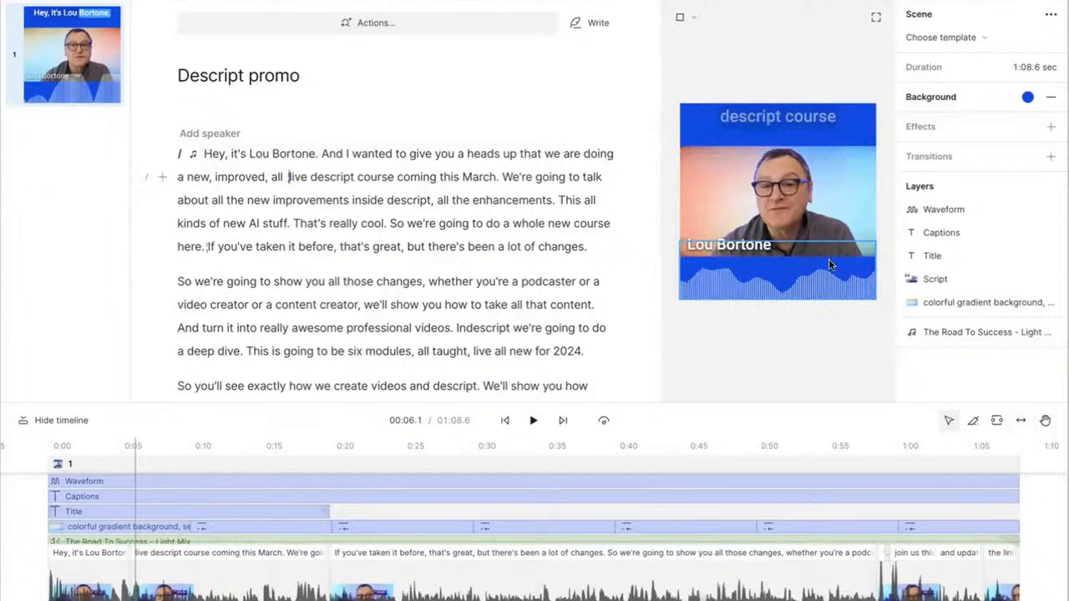
- Move the waveform down to align its upper edge with the footage's lower edge and play the opening briefly
{"action": "left_click_drag", "start_coordinate": [828, 272], "coordinate": [828, 276]}
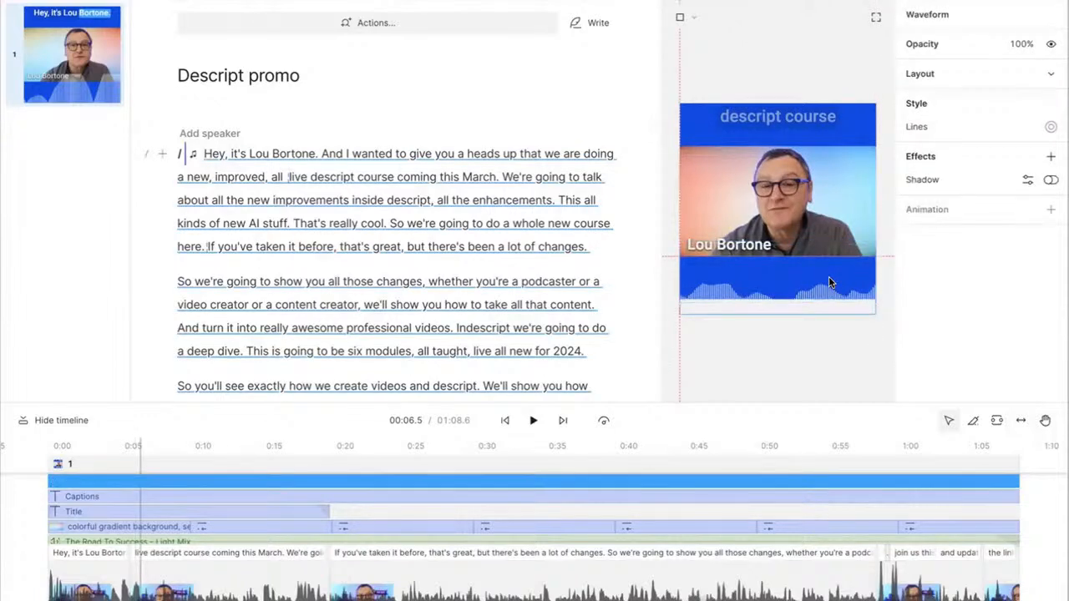
{"action": "left_click", "coordinate": [470, 200]}
{"action": "left_click", "coordinate": [375, 157]}
{"action": "key", "text": "space"}
{"action": "key", "text": "space"}
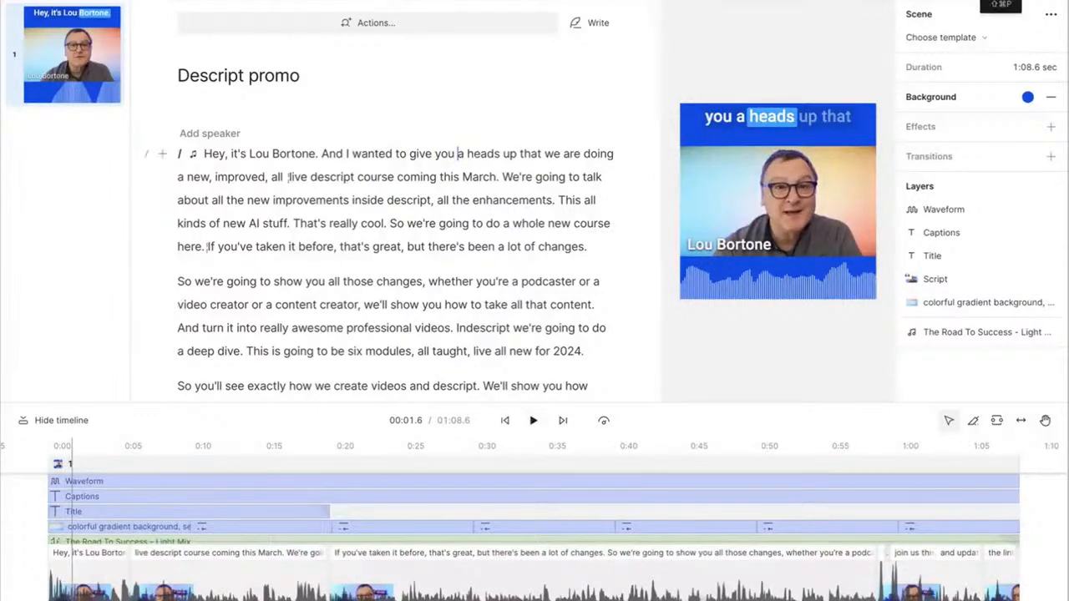
- Publish the Descript promo as a web link at Max resolution for anyone with the link, and download the published video
{"action": "key", "text": "shift+super+p"}
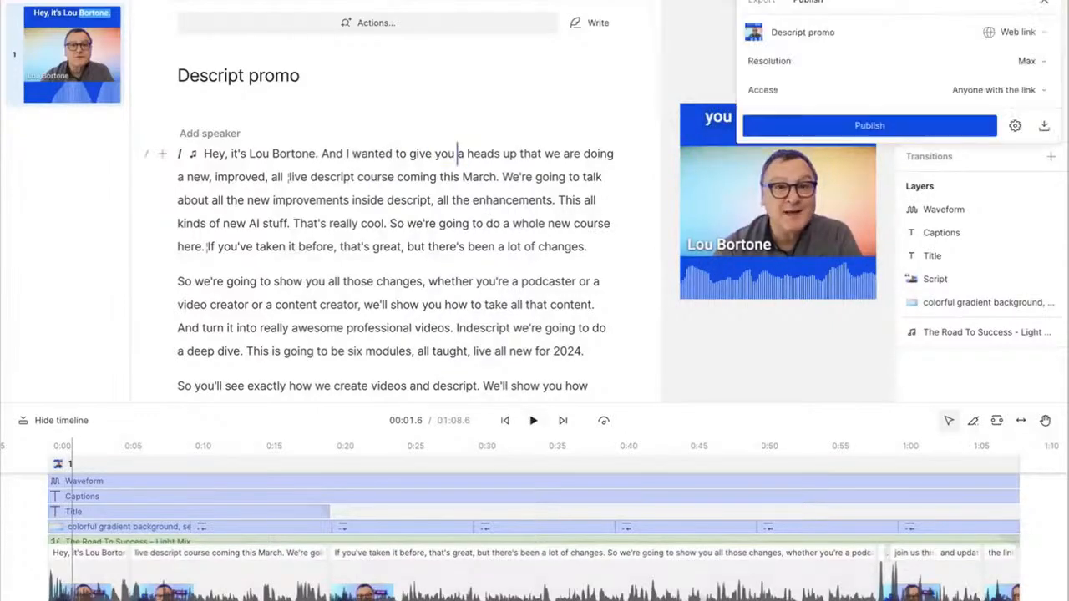
{"action": "left_click", "coordinate": [867, 126]}
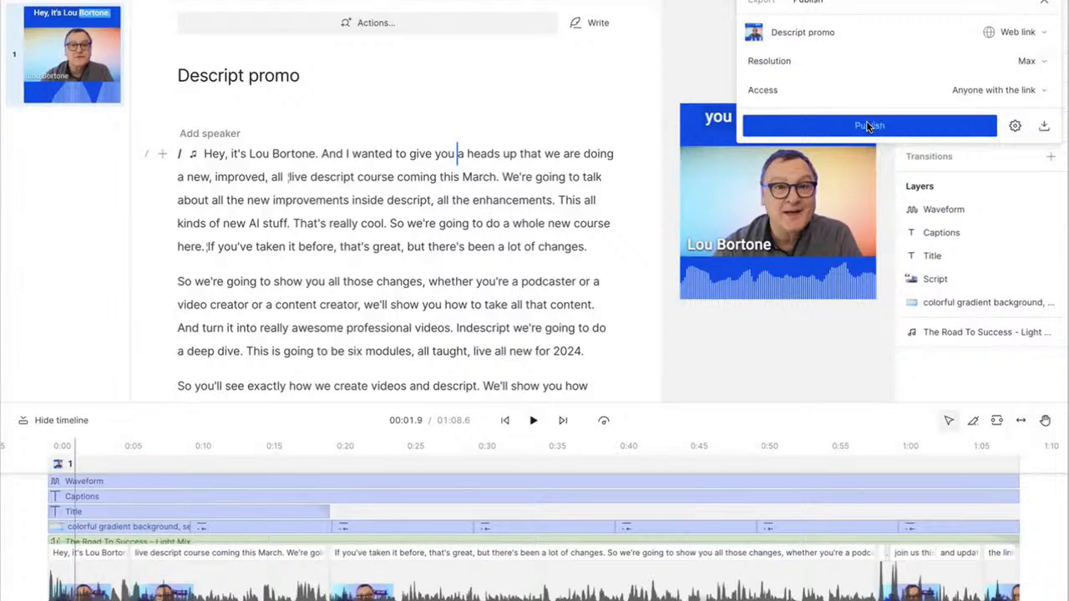
{"action": "left_click", "coordinate": [762, 4]}
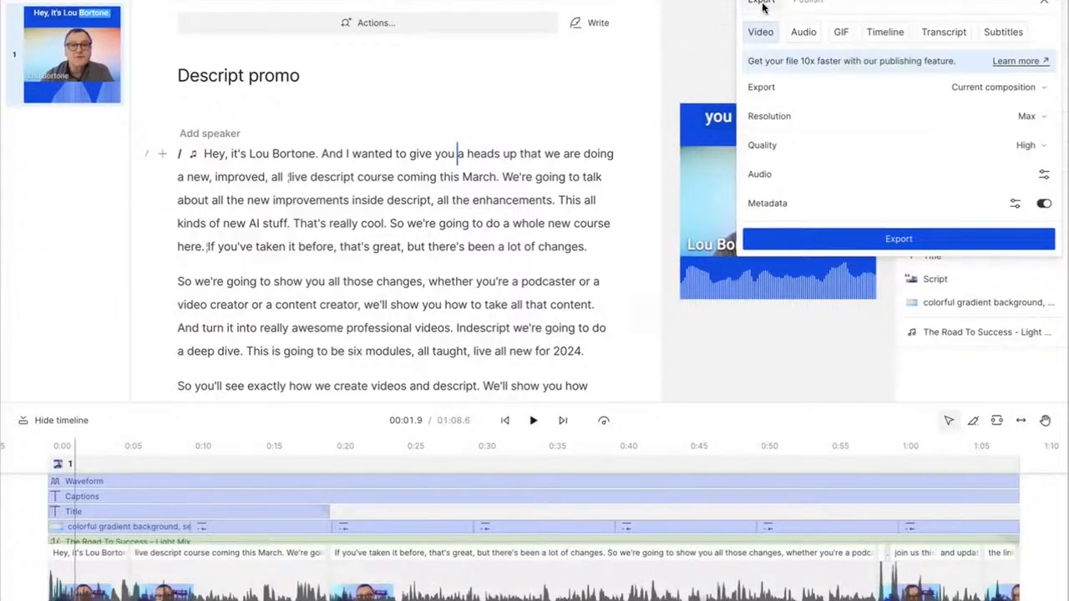
{"action": "left_click", "coordinate": [810, 3]}
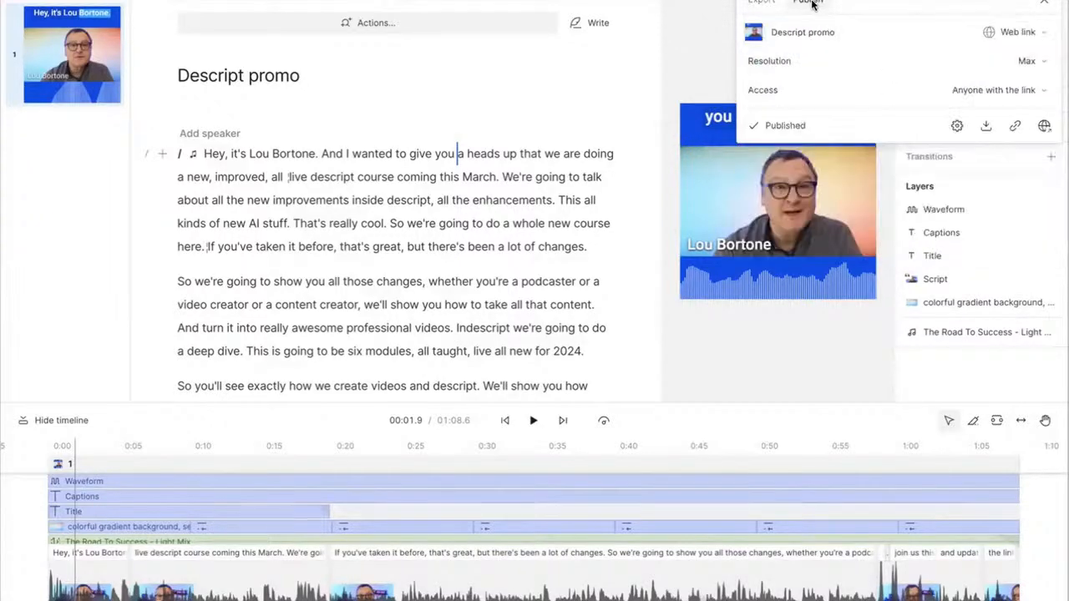
{"action": "left_click", "coordinate": [985, 126]}
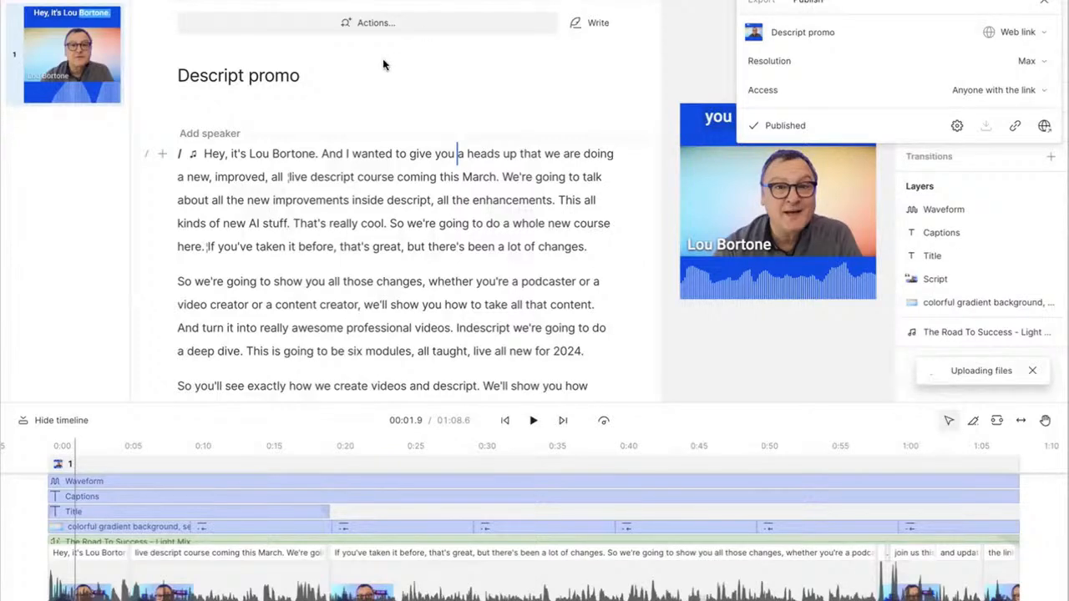
- Look through the available Ask AI actions for editing, finding, publishing and writing
{"action": "left_click", "coordinate": [383, 28]}
{"action": "left_click", "coordinate": [383, 29]}
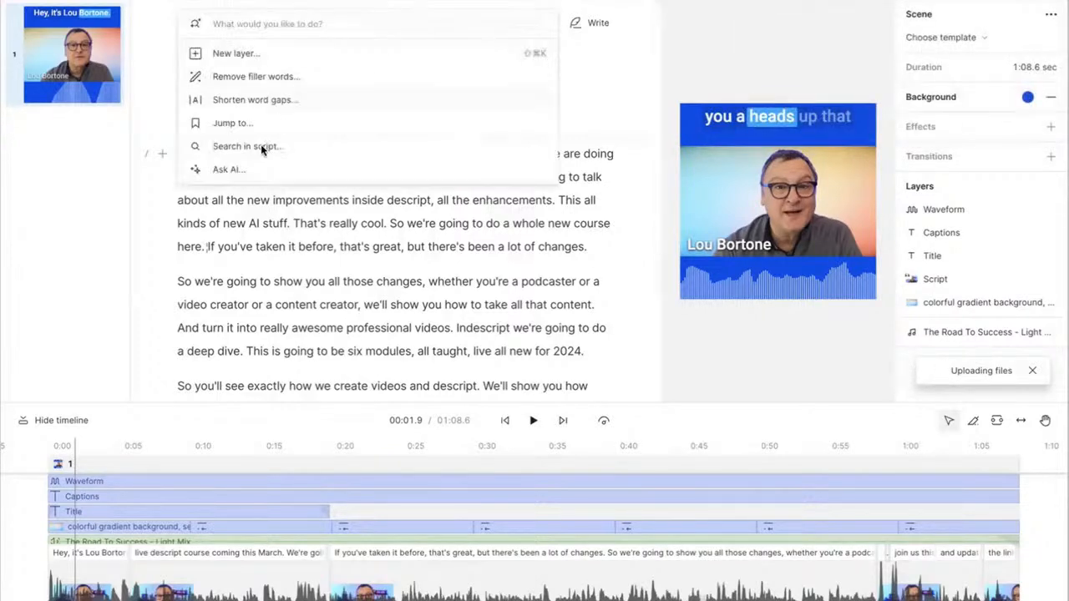
{"action": "left_click", "coordinate": [225, 170]}
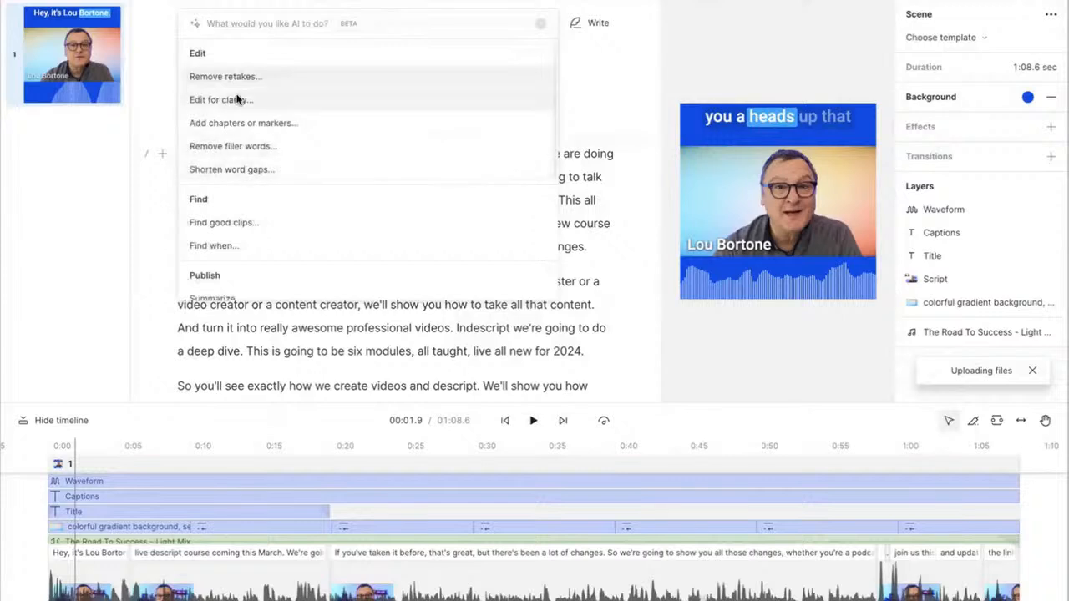
{"action": "scroll", "coordinate": [284, 208], "scroll_direction": "down", "scroll_amount": 3}
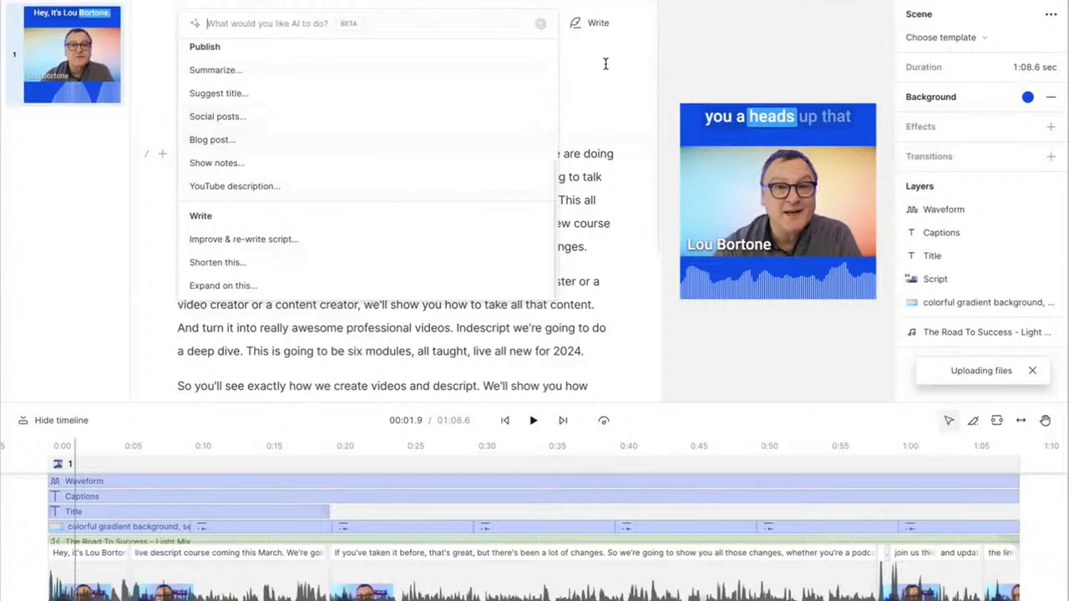
{"action": "left_click", "coordinate": [710, 51]}
- Browse the private, drive and gallery template collections without applying a template
{"action": "left_click", "coordinate": [777, 2]}
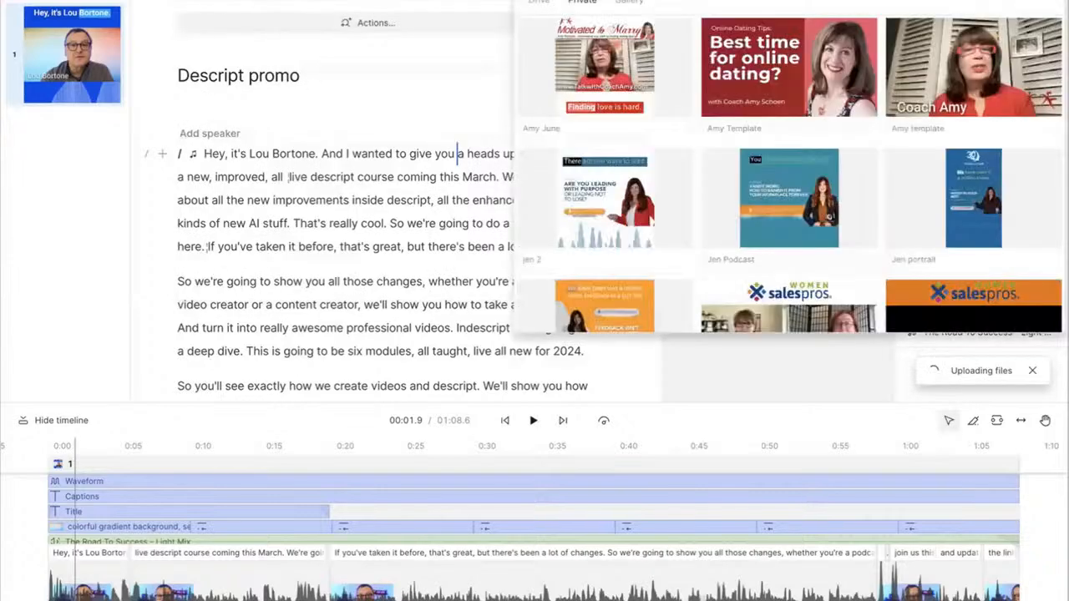
{"action": "left_click", "coordinate": [776, 2]}
{"action": "left_click", "coordinate": [777, 2]}
{"action": "left_click", "coordinate": [538, 3]}
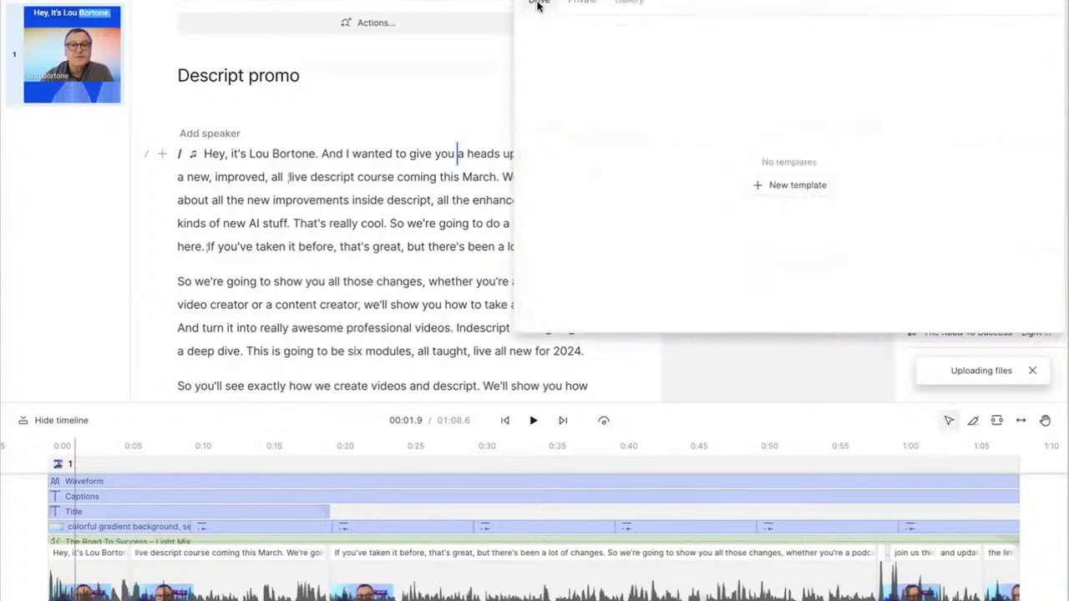
{"action": "left_click", "coordinate": [626, 2]}
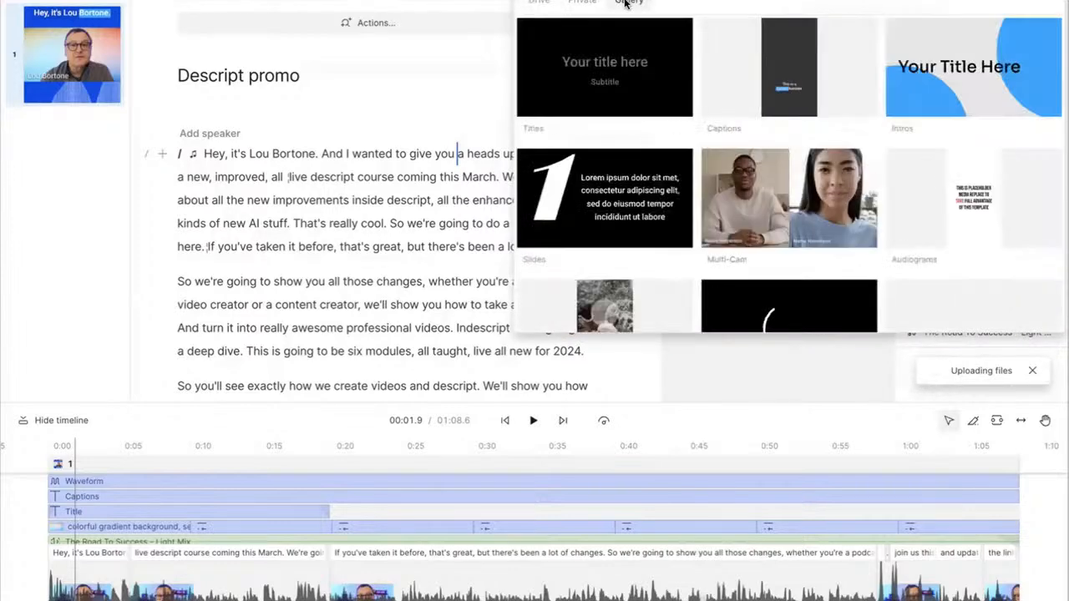
{"action": "scroll", "coordinate": [804, 150], "scroll_direction": "down", "scroll_amount": 3}
{"action": "scroll", "coordinate": [804, 151], "scroll_direction": "up", "scroll_amount": 3}
{"action": "left_click", "coordinate": [491, 86]}
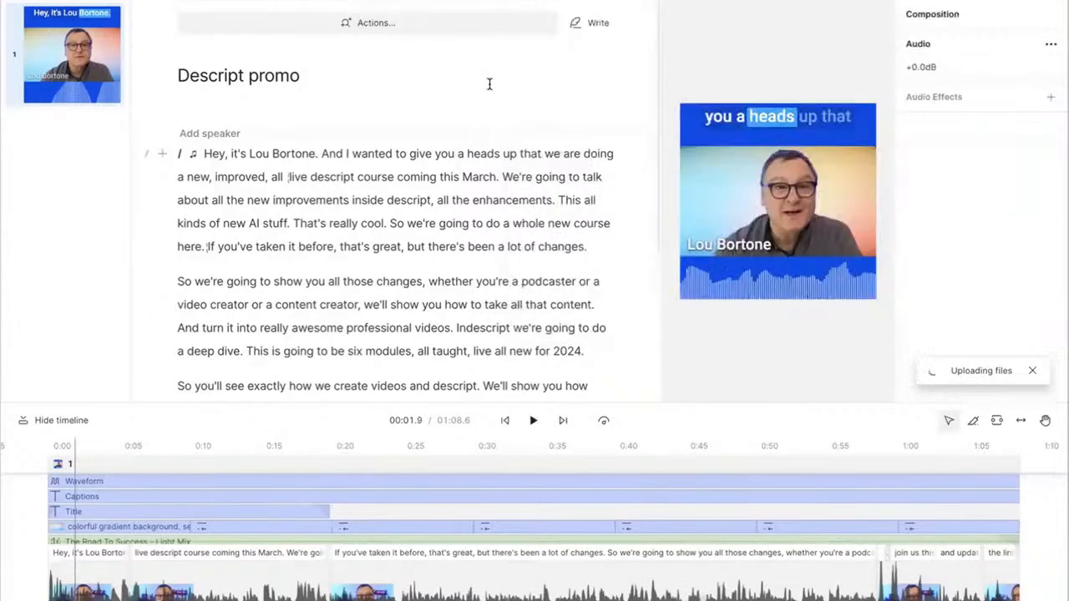